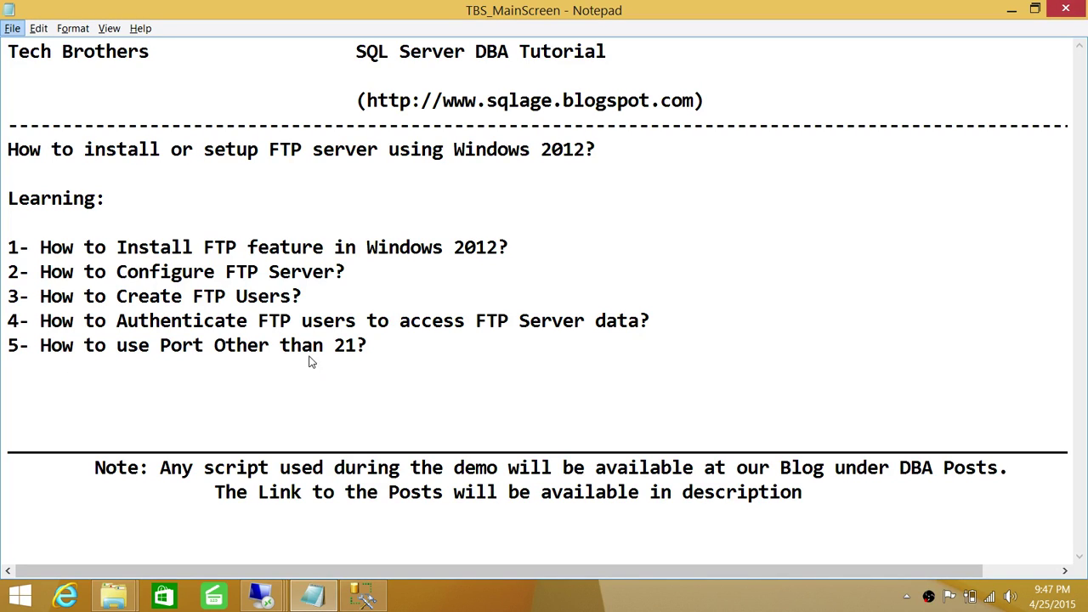
Highlight the FTP port number 21 twice, deselecting it each time
click(356, 344)
drag(357, 344, 336, 345)
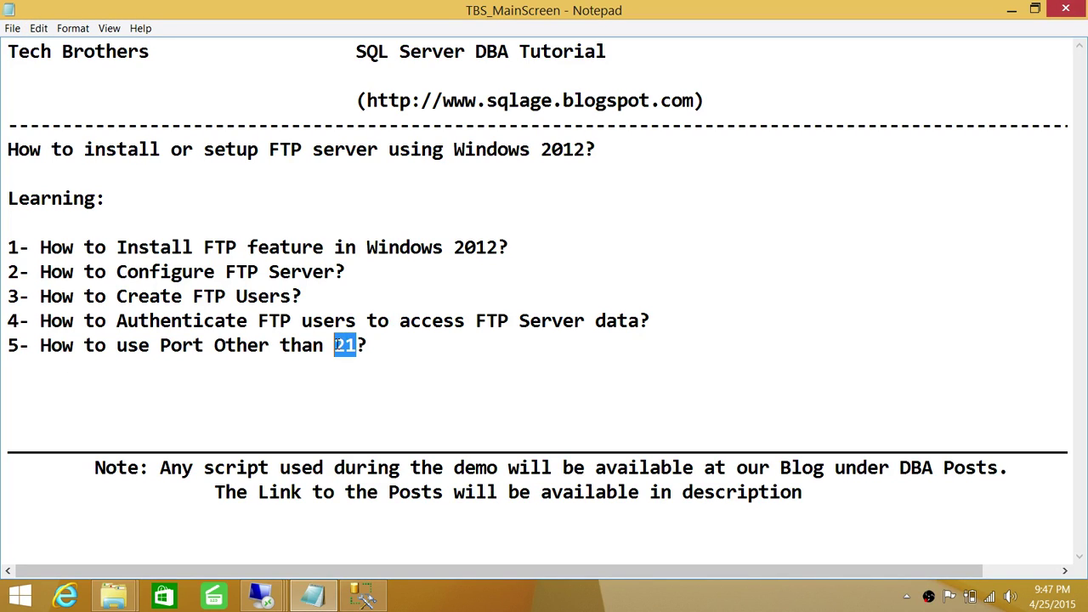
click(398, 344)
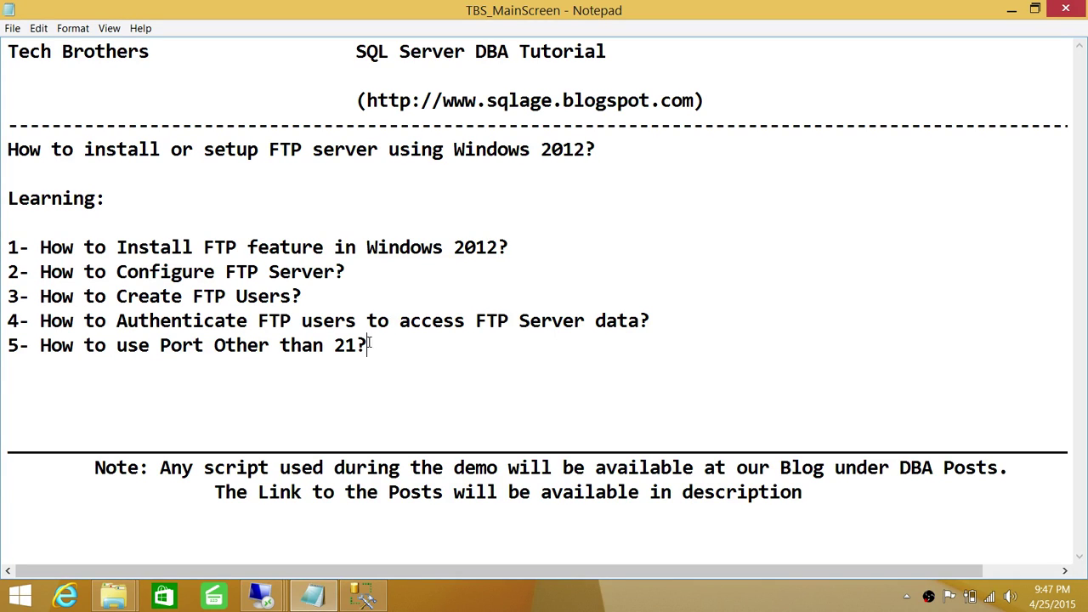
click(358, 344)
drag(358, 345, 334, 344)
click(401, 349)
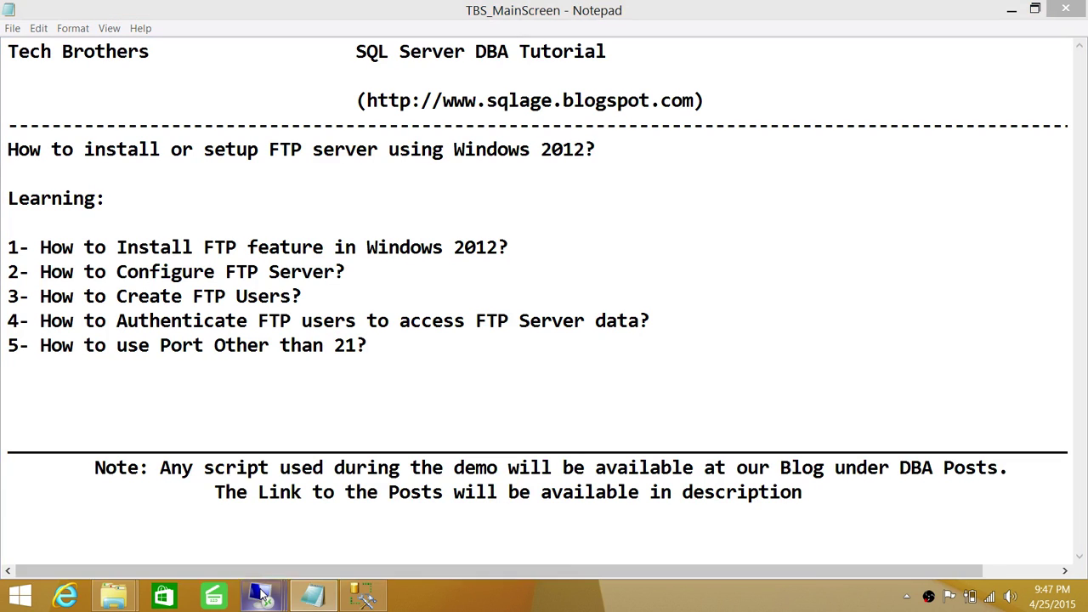
In the TBSClient session, open Server Manager and start a role-based Add Roles and Features installation
mouse_move(264, 595)
click(440, 509)
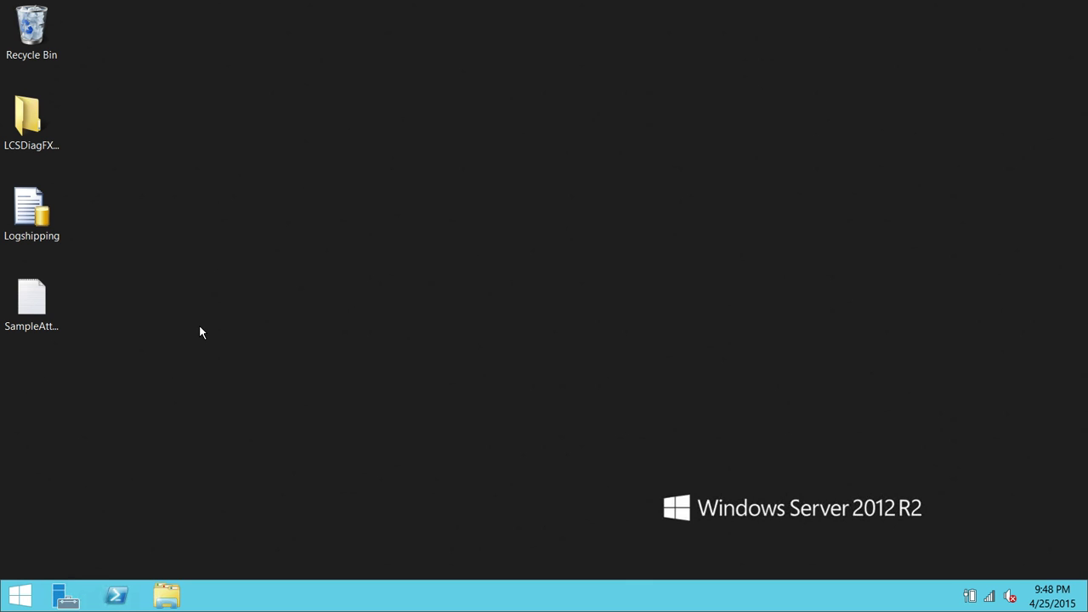
click(65, 595)
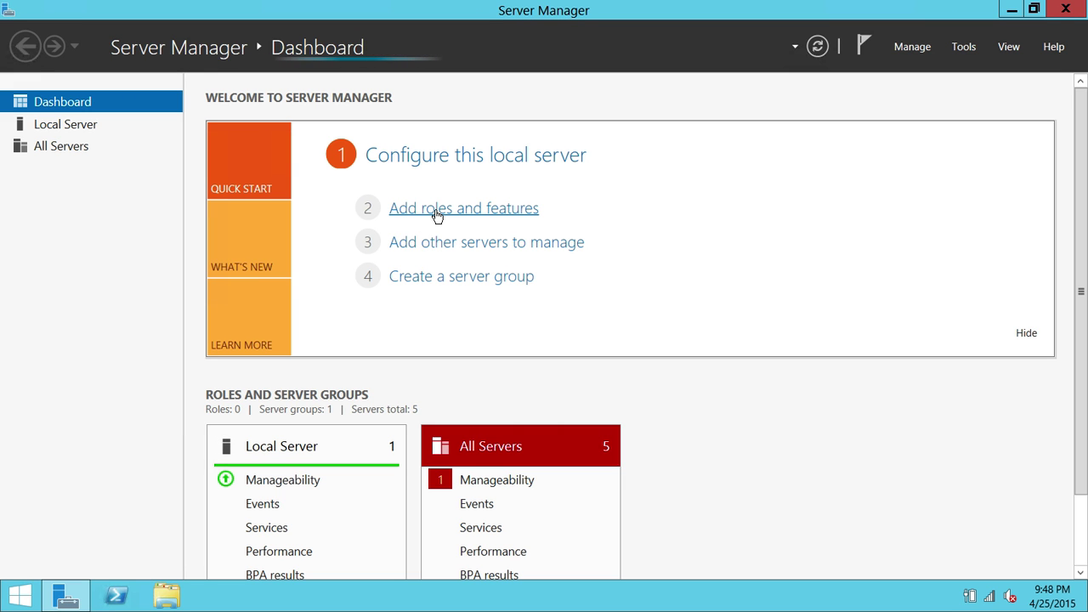
click(437, 209)
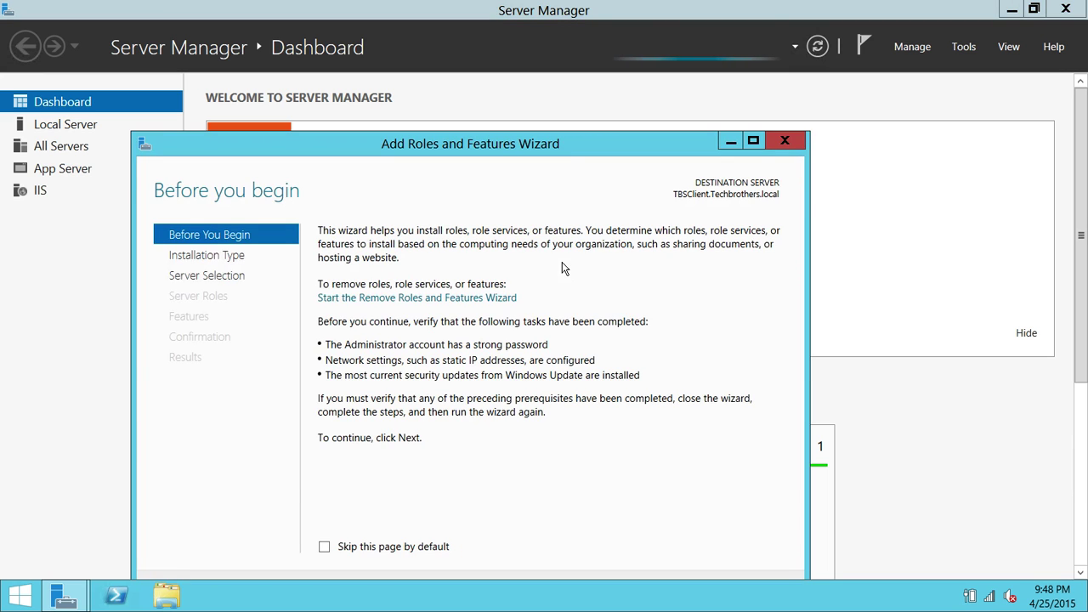
drag(563, 136, 551, 12)
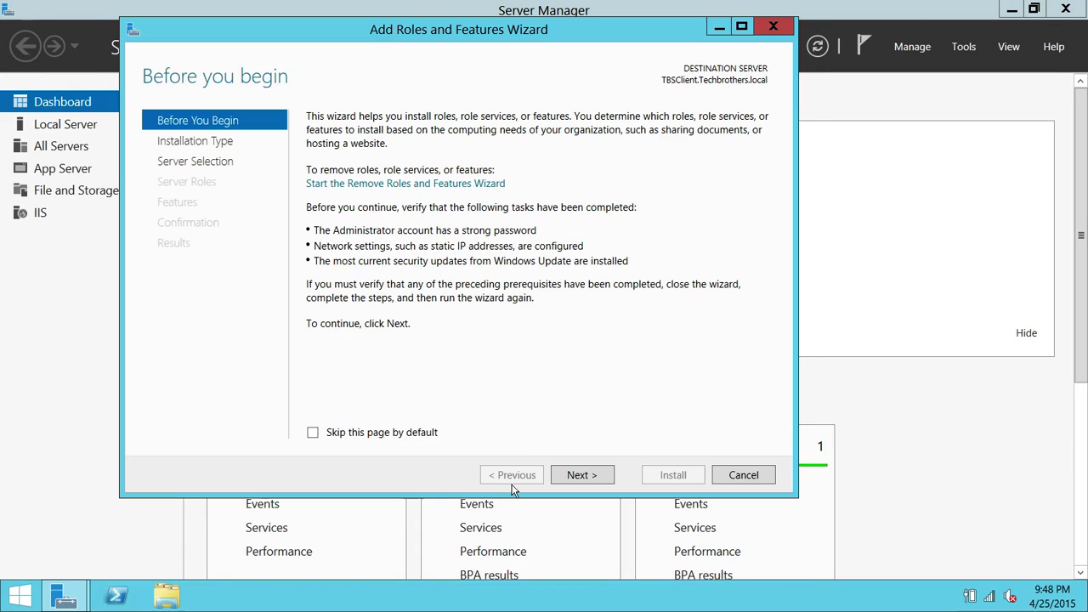
click(582, 476)
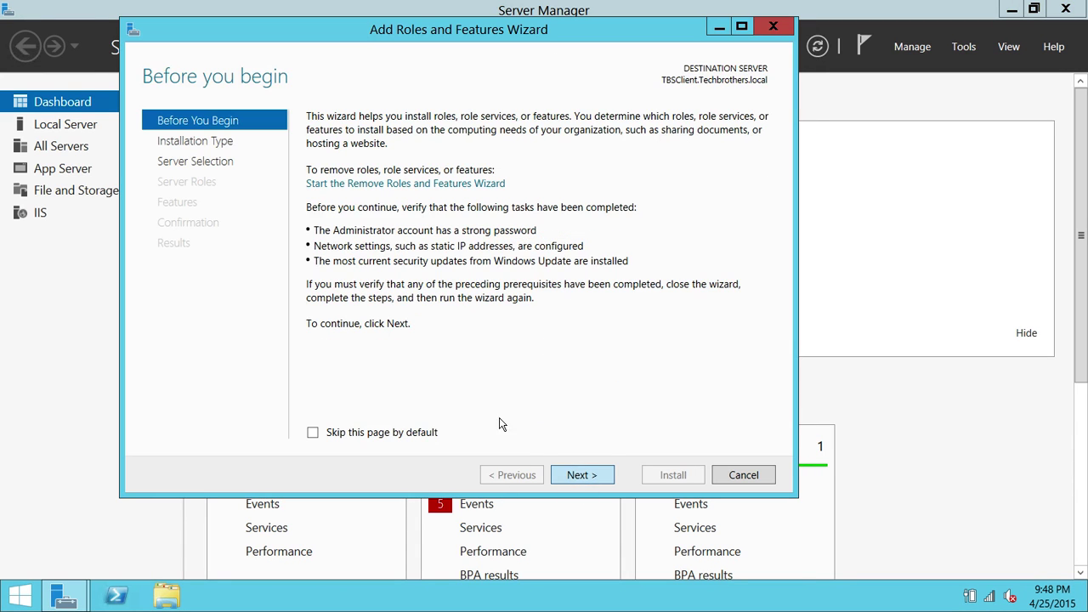
click(595, 477)
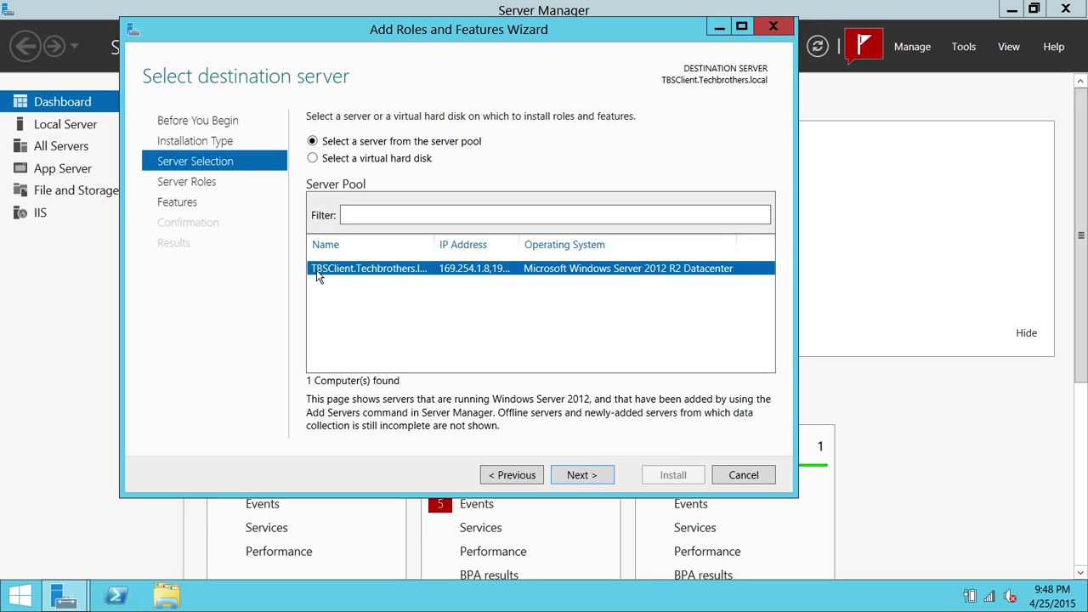
Keep the local server and tick FTP Service and FTP Extensibility under Web Server (IIS) > FTP Server
click(596, 478)
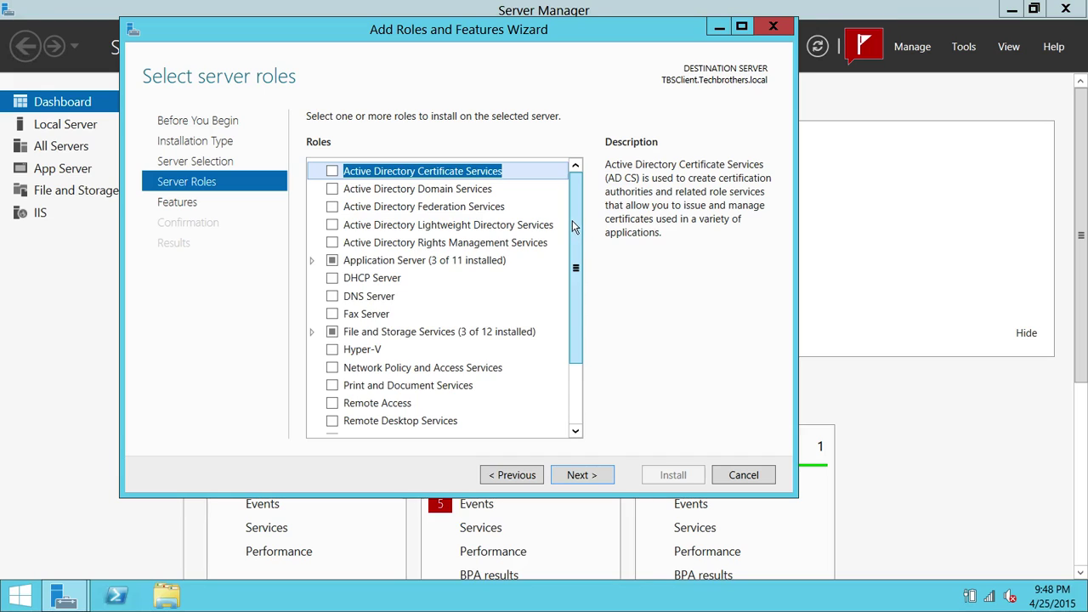
drag(573, 227, 576, 309)
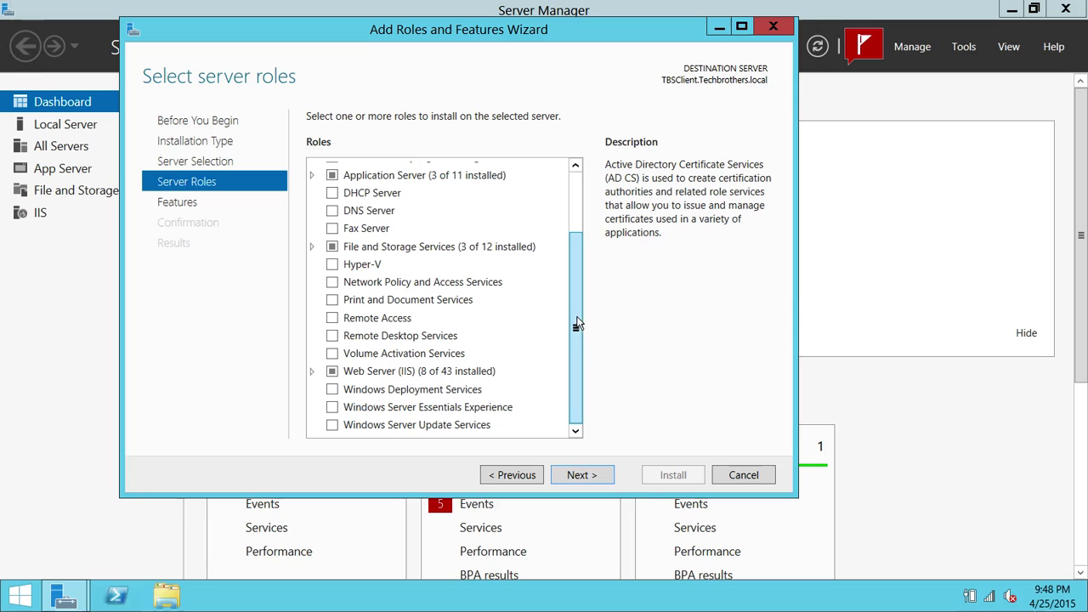
click(312, 372)
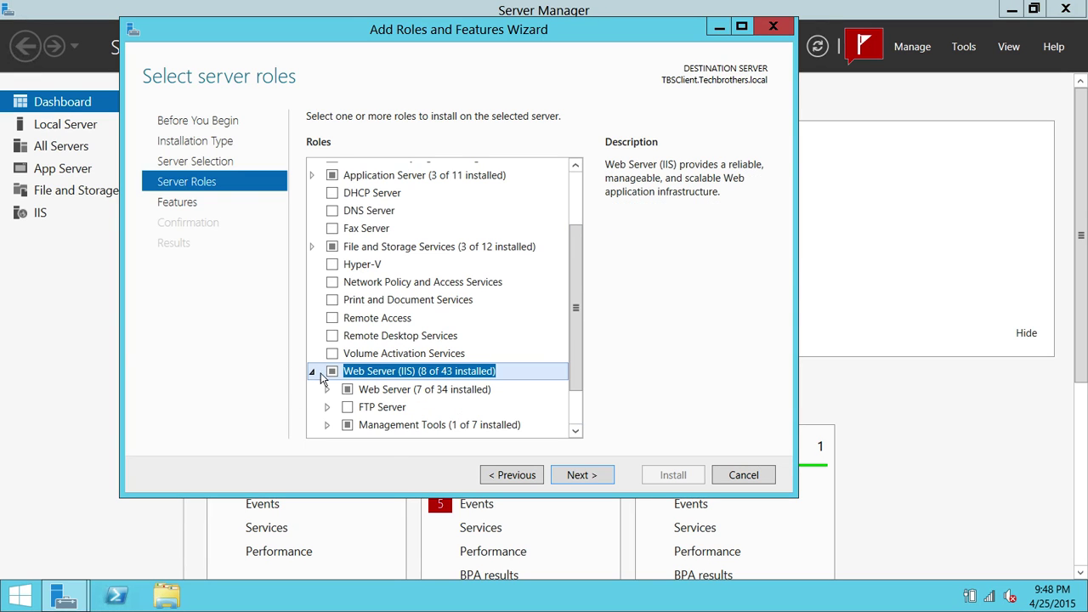
scroll(578, 378, down, 1)
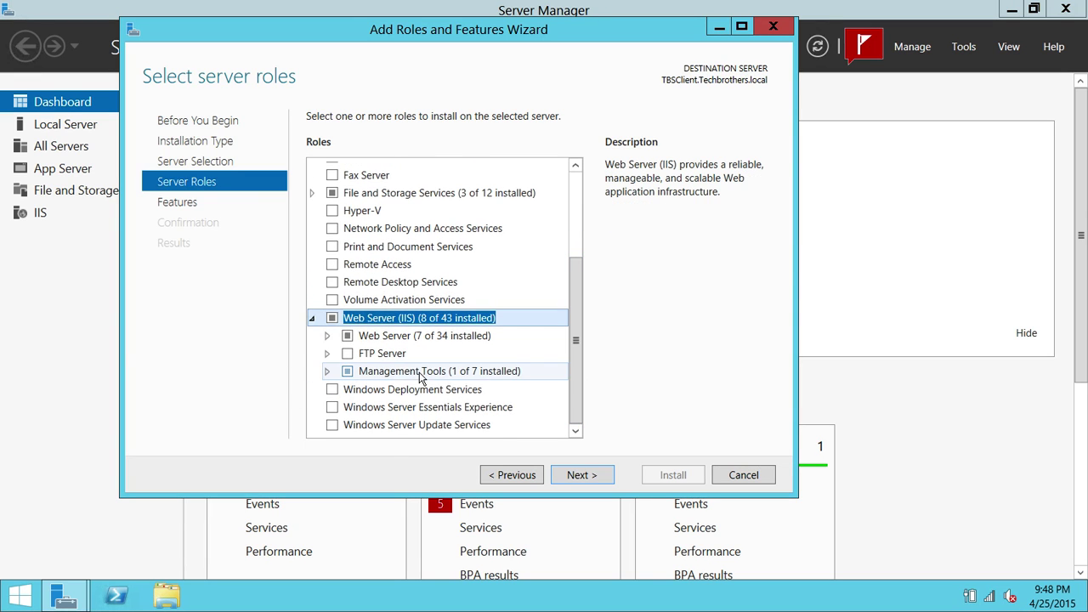
click(328, 355)
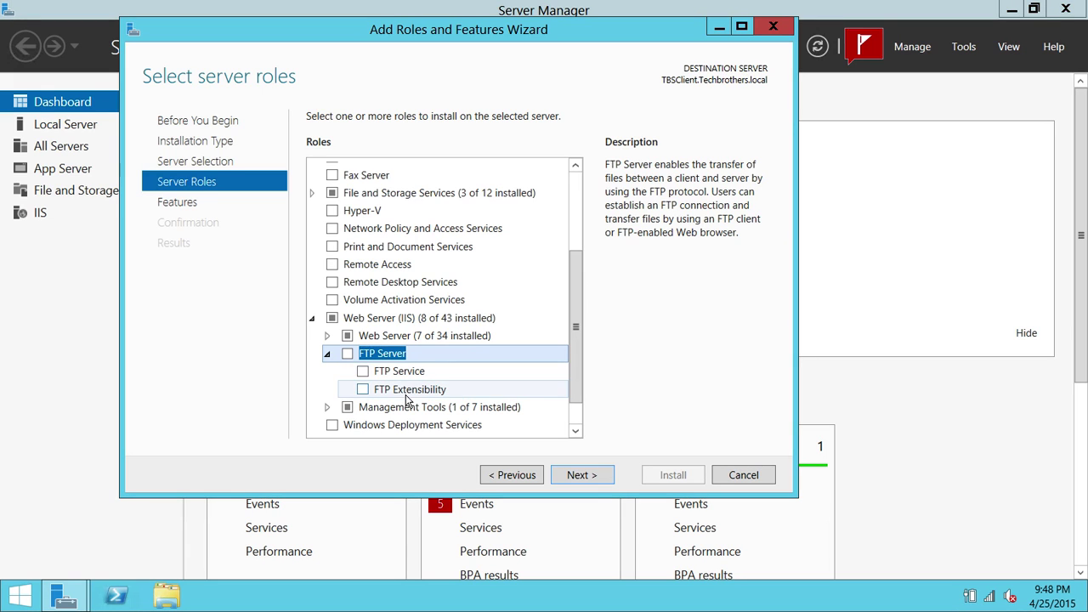
click(363, 372)
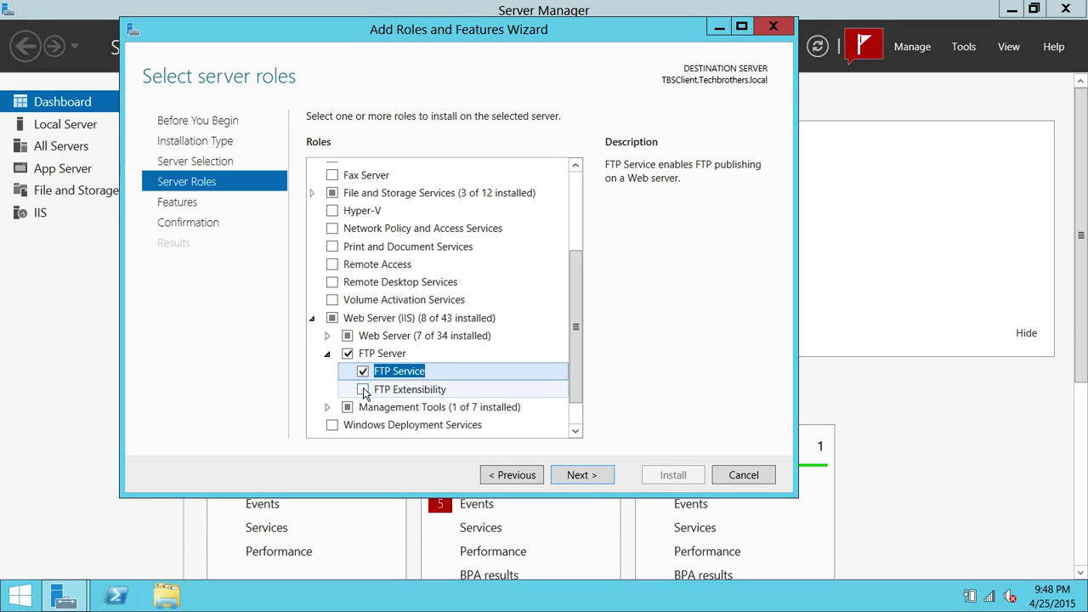
click(363, 390)
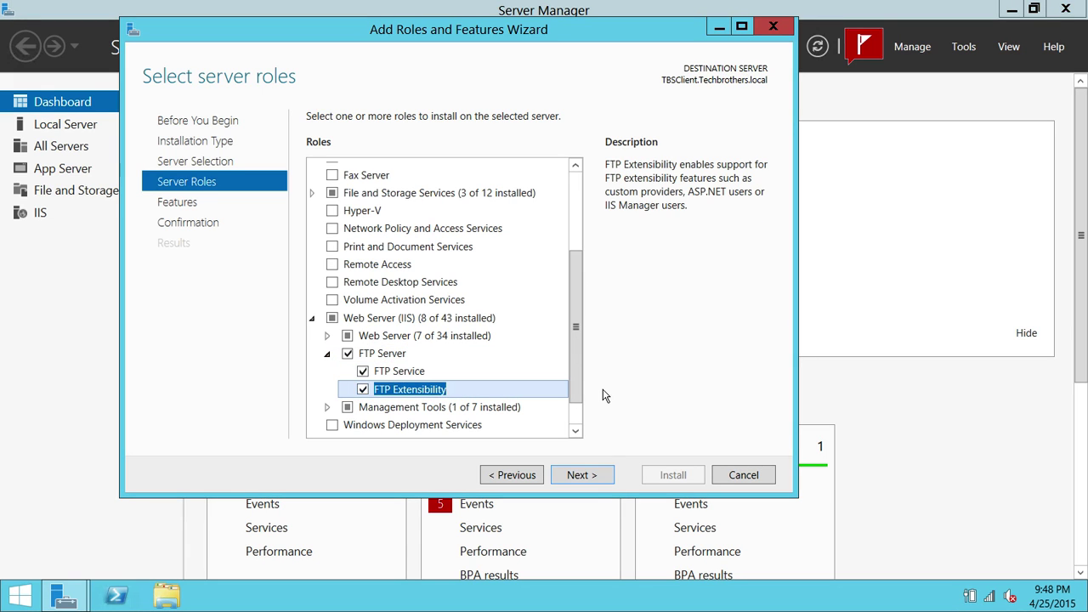
Skip the Features page without ticking anything and continue to the Confirmation page
click(595, 474)
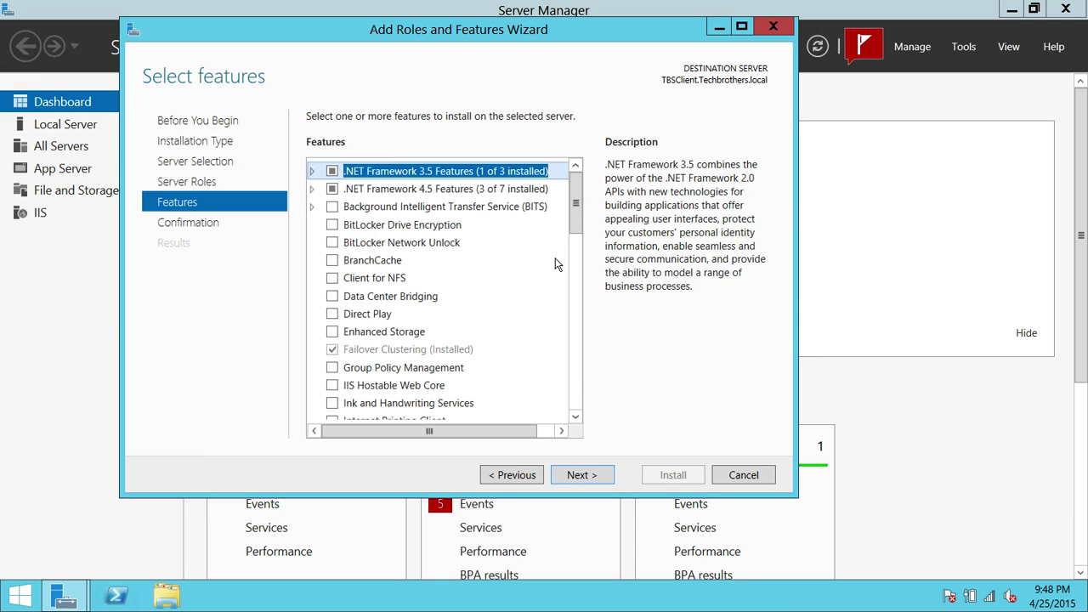
drag(578, 203, 579, 379)
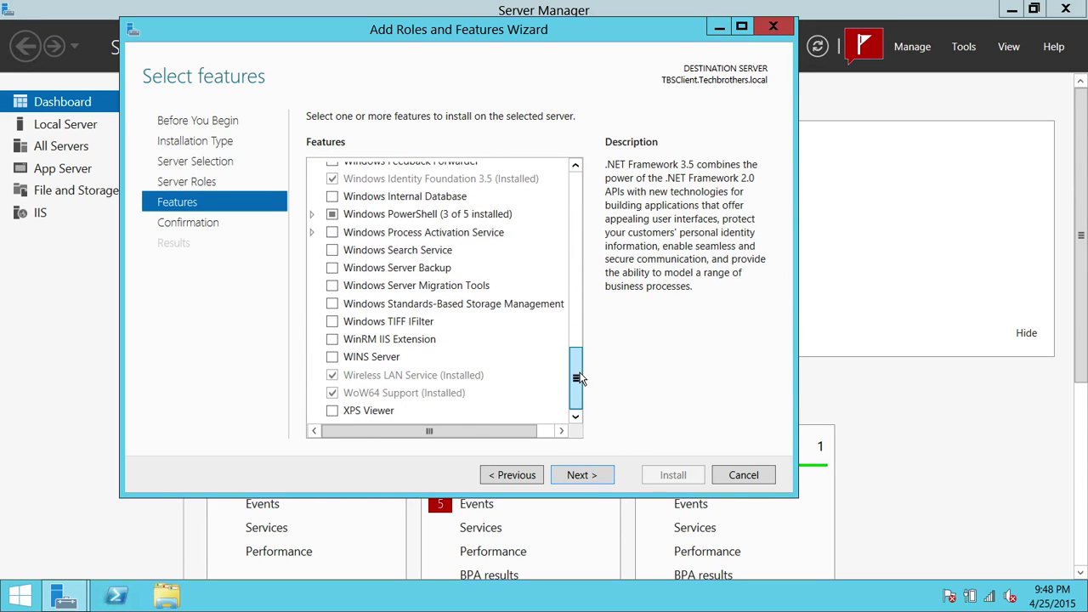
click(582, 476)
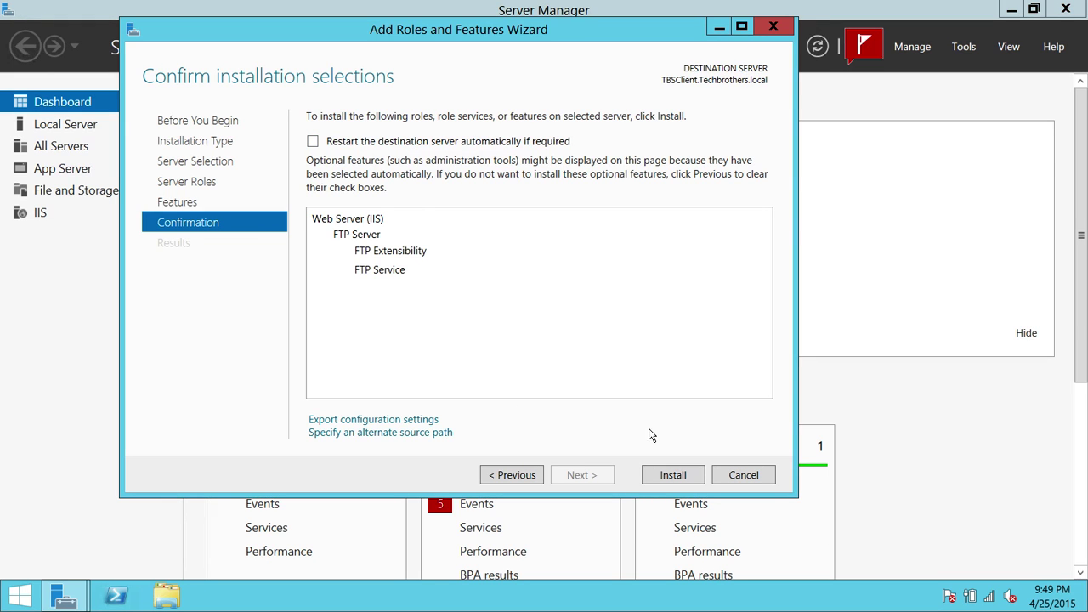
Allow automatic restart if required and install FTP Server with FTP Service and FTP Extensibility
click(313, 141)
click(614, 365)
click(676, 477)
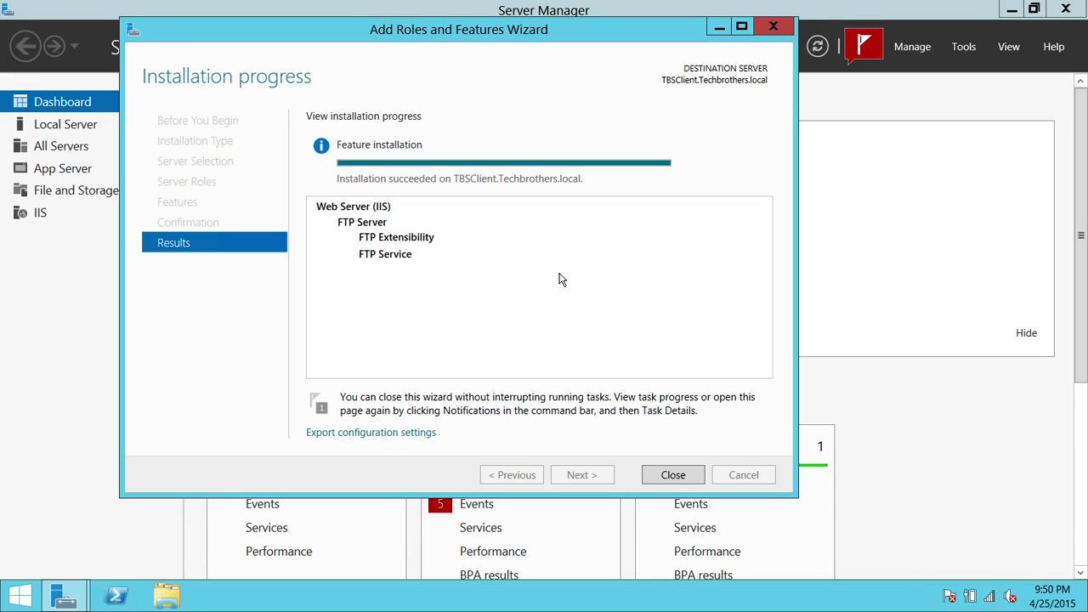
Close the finished wizard and launch IIS Manager from Tools, maximized
click(674, 476)
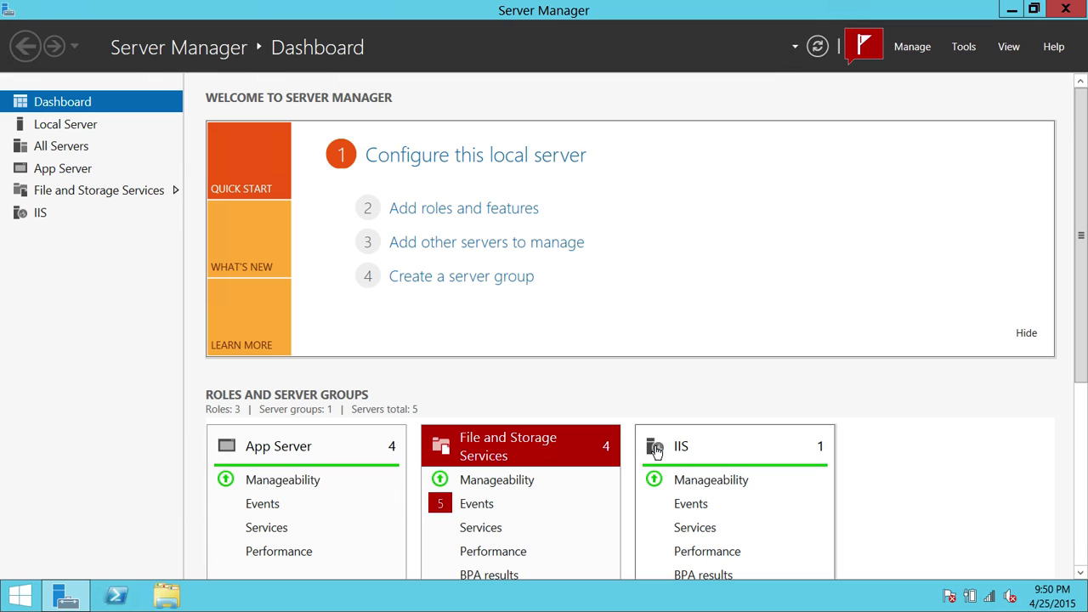
click(965, 48)
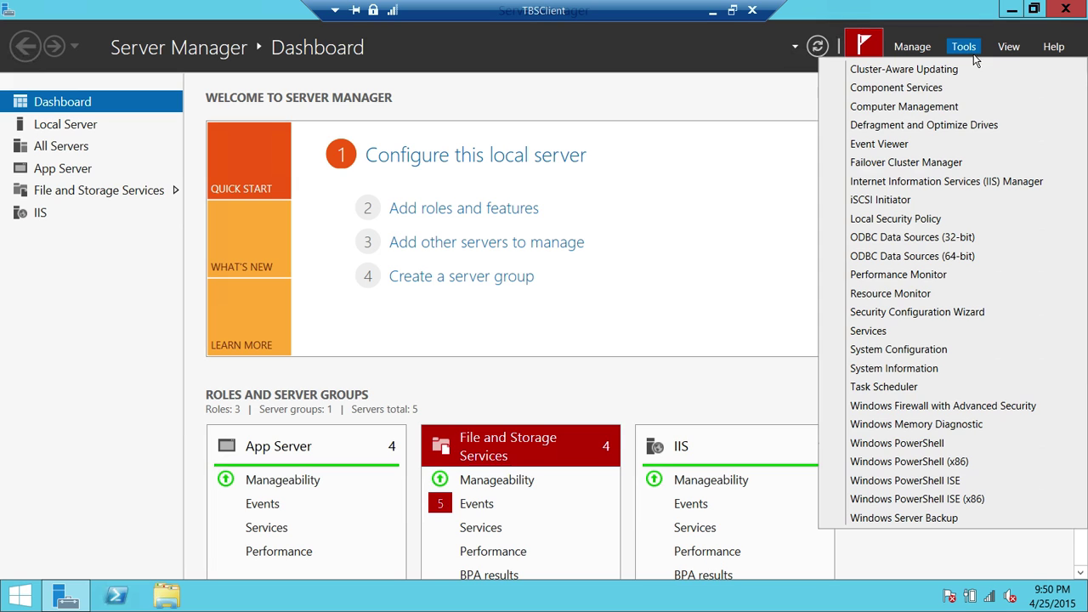
click(957, 189)
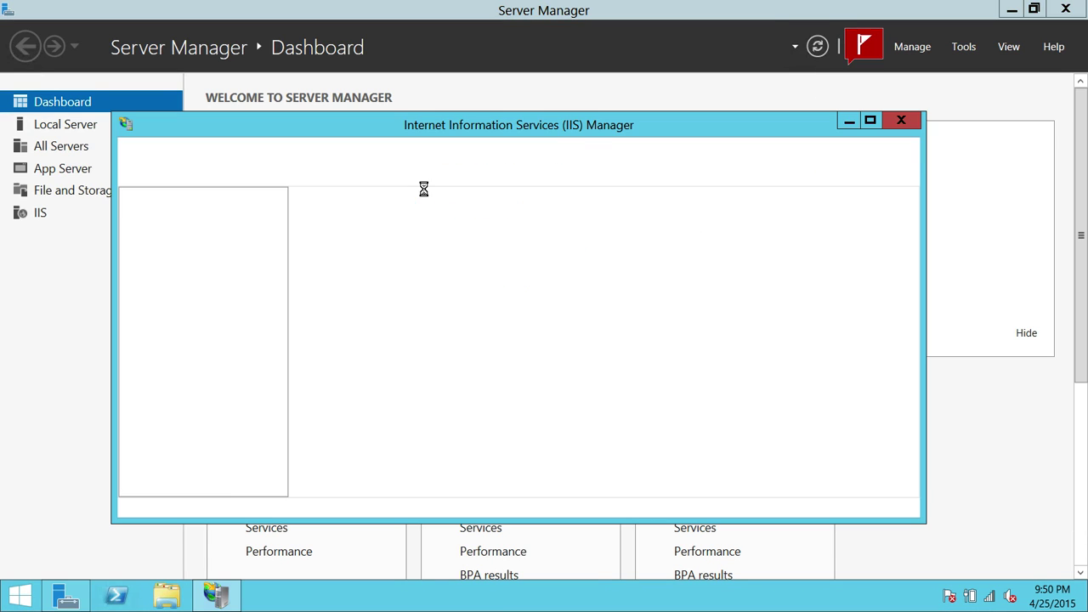
click(870, 120)
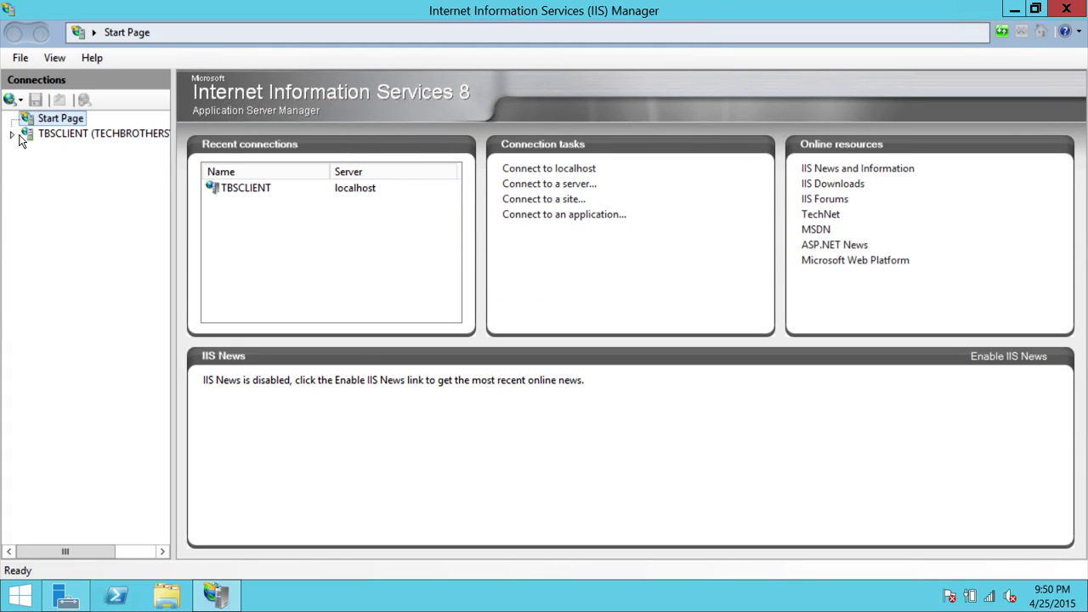
Expand TBSCLIENT's Sites, view Default Web Site, then return to the Sites list
click(71, 136)
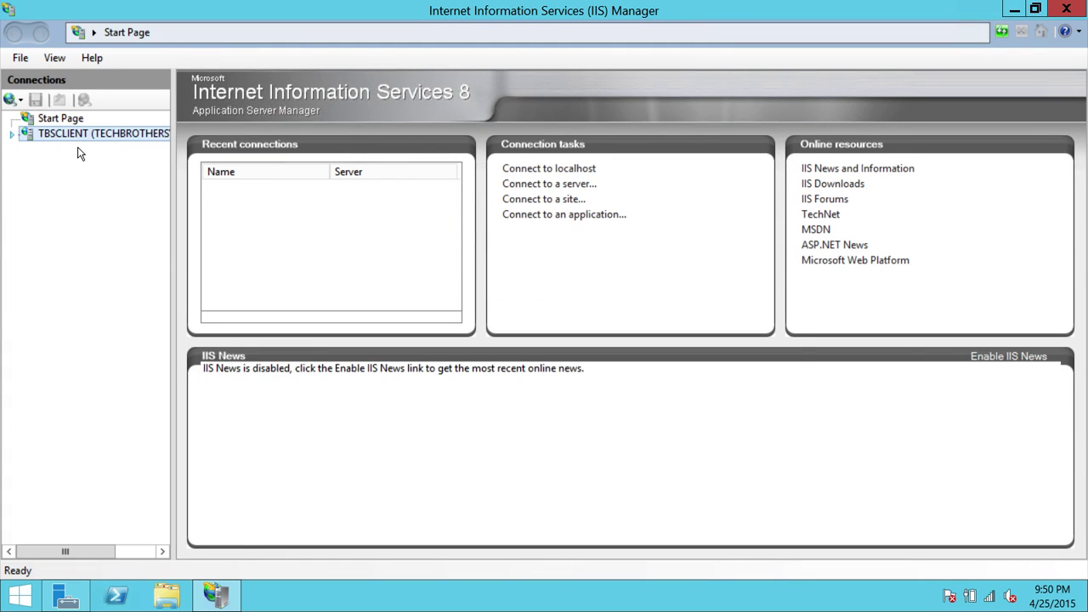
click(51, 165)
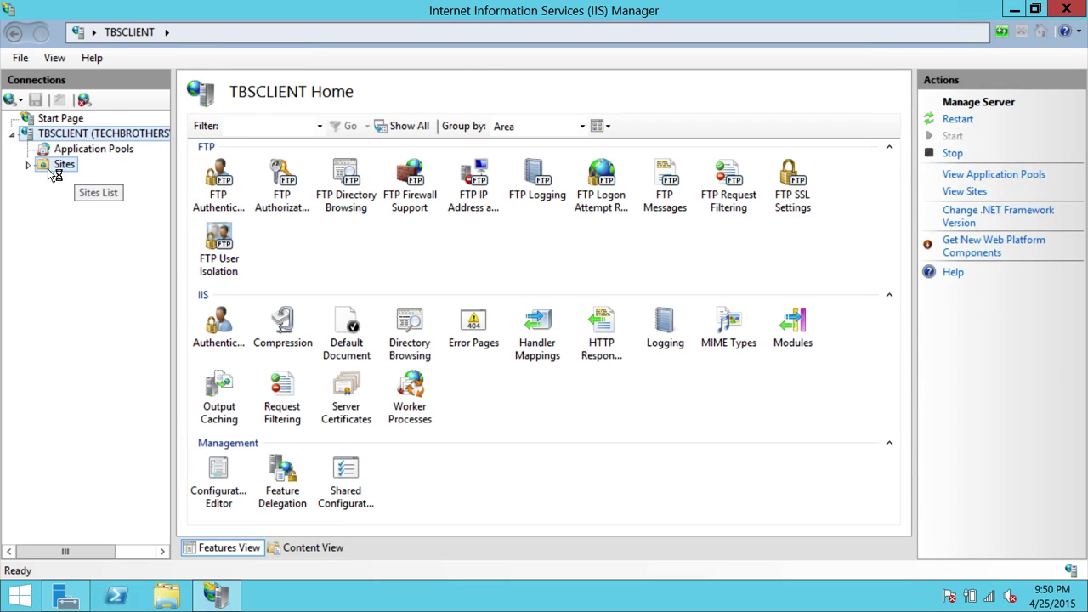
click(28, 165)
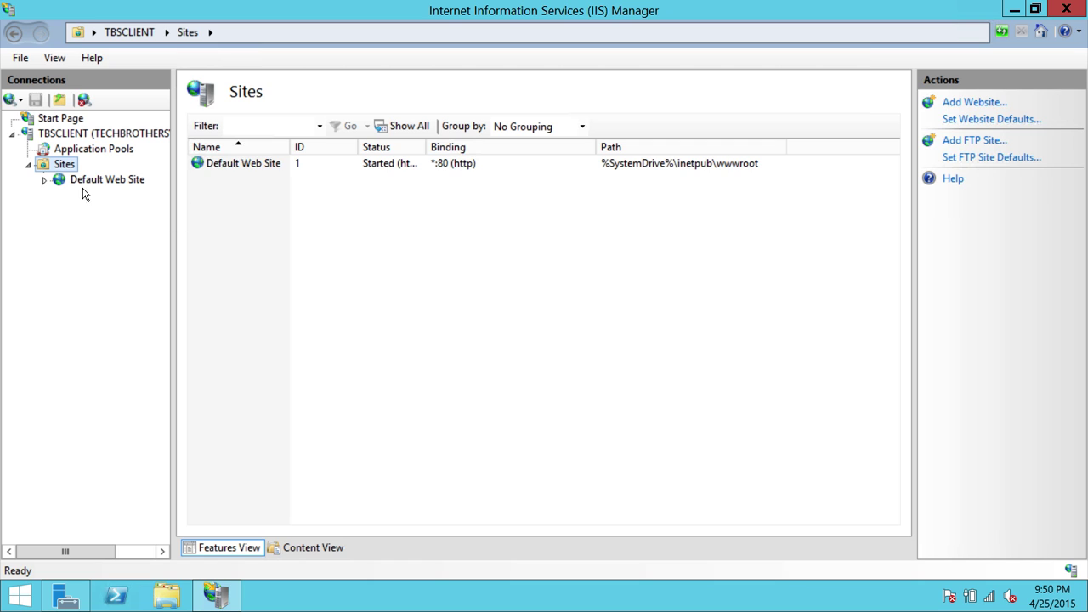
click(74, 185)
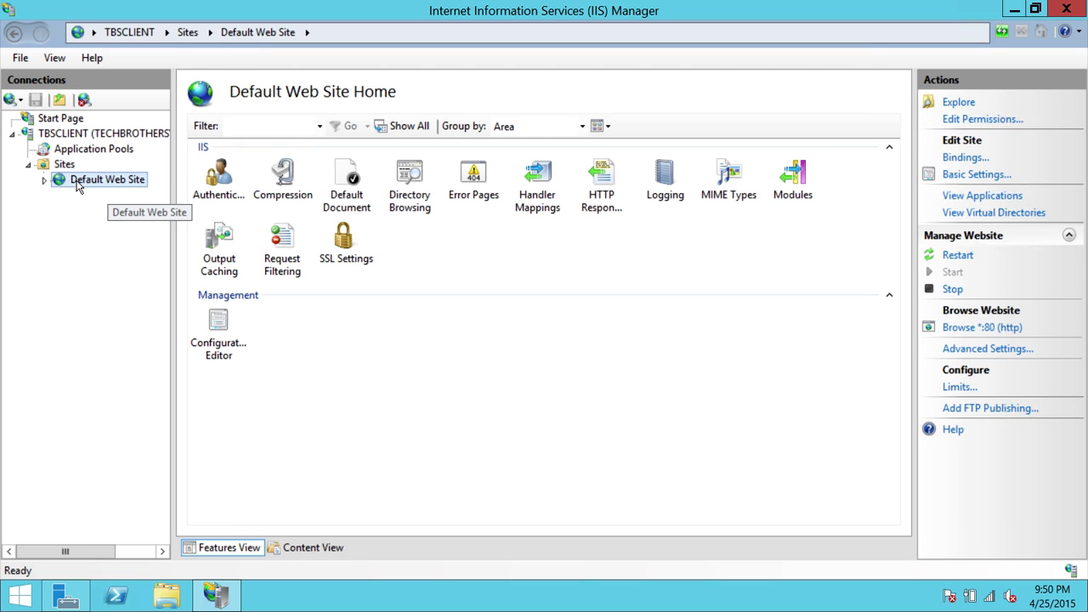
click(68, 167)
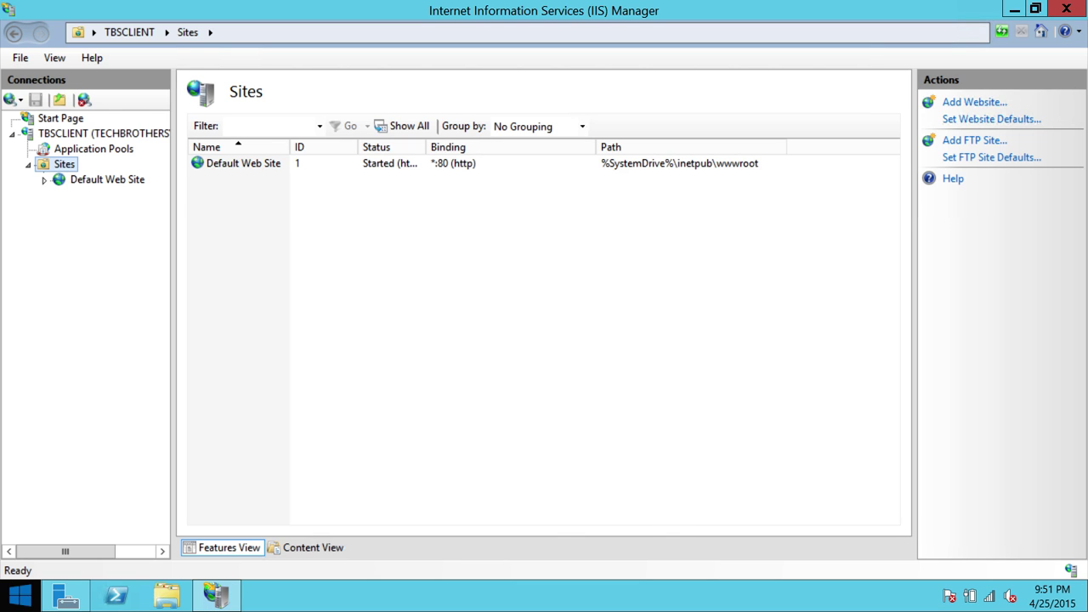
click(26, 600)
click(137, 306)
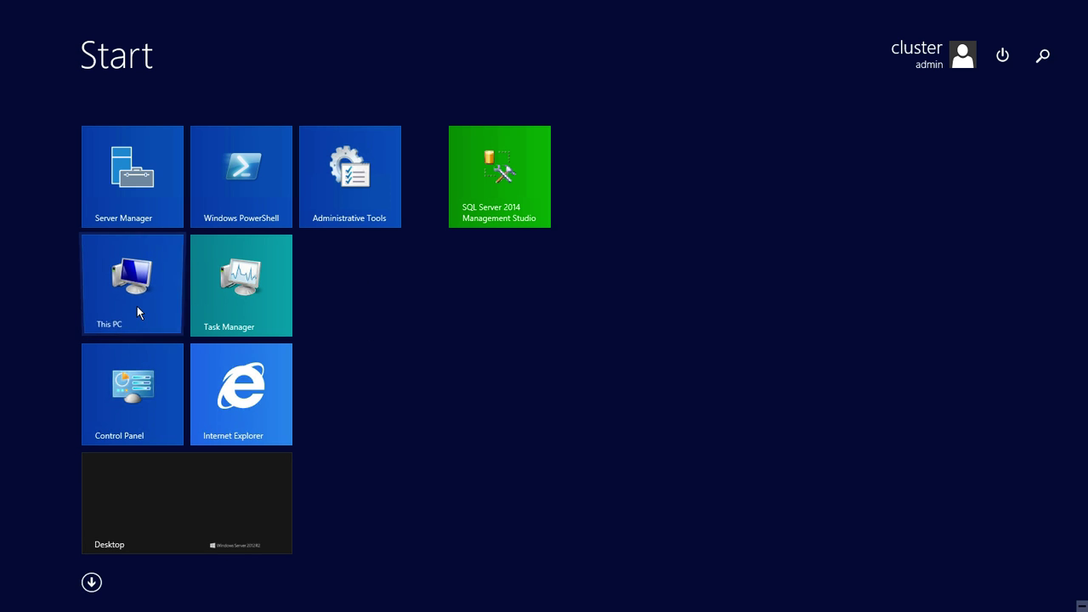
double_click(241, 256)
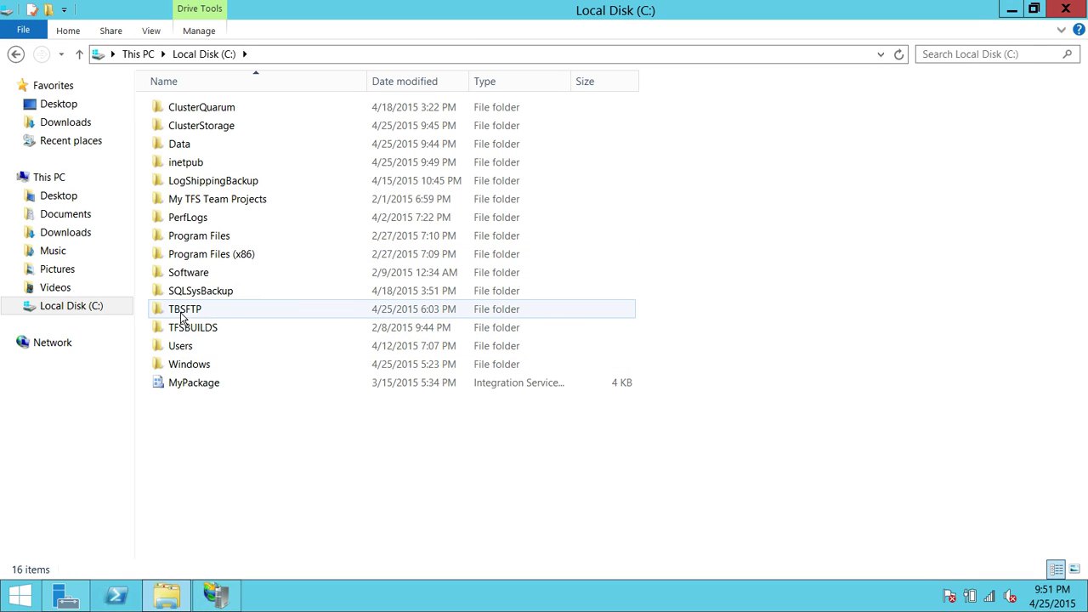
mouse_move(182, 313)
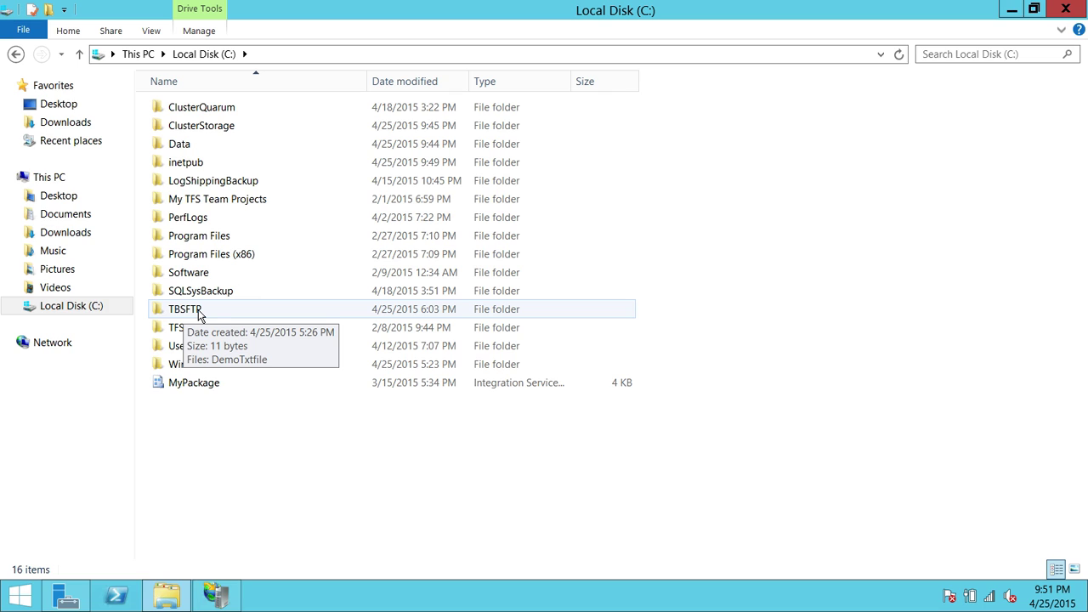
double_click(212, 314)
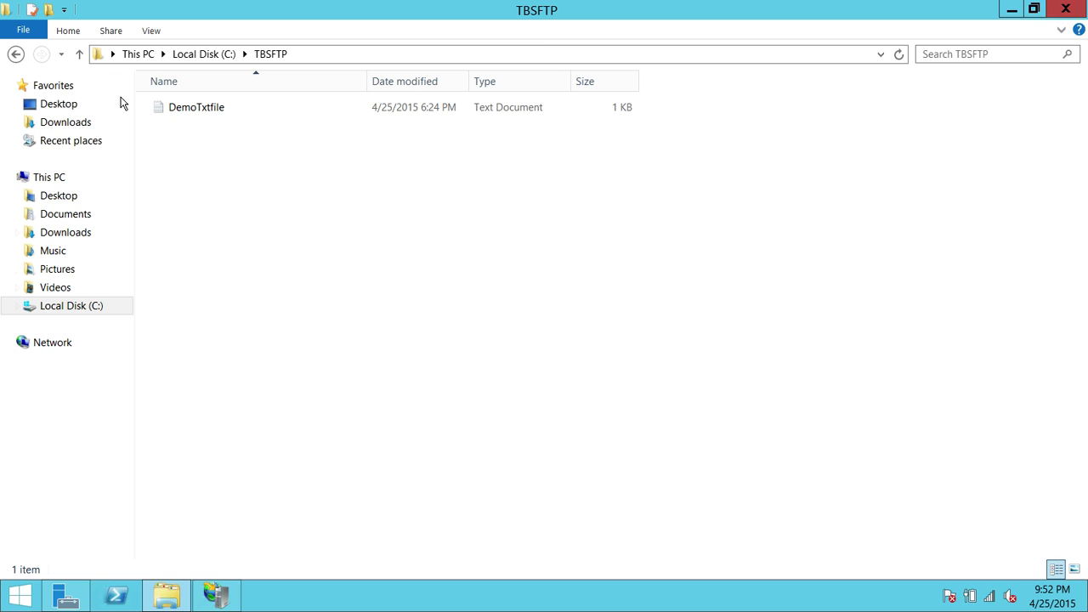
click(320, 55)
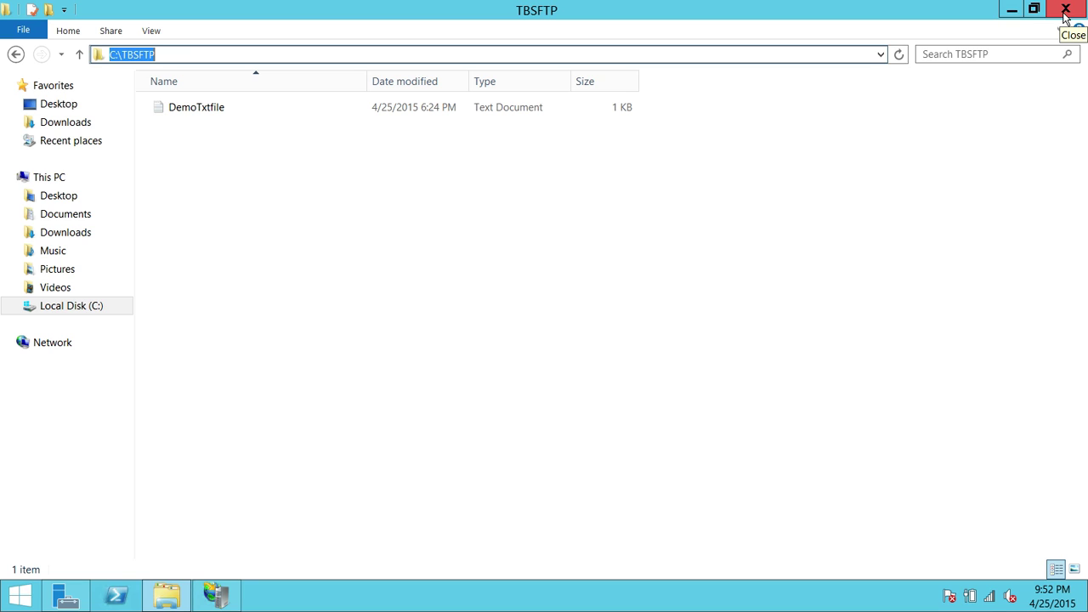
click(1067, 15)
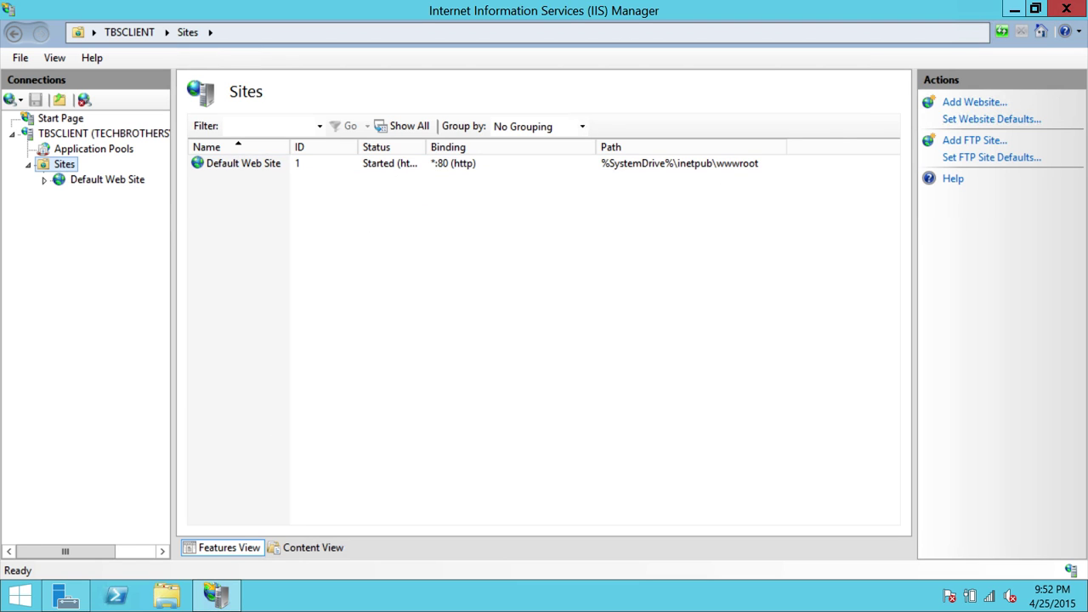
Open Computer Management from Server Manager Tools and show the Local Users and Groups Users list
click(1015, 10)
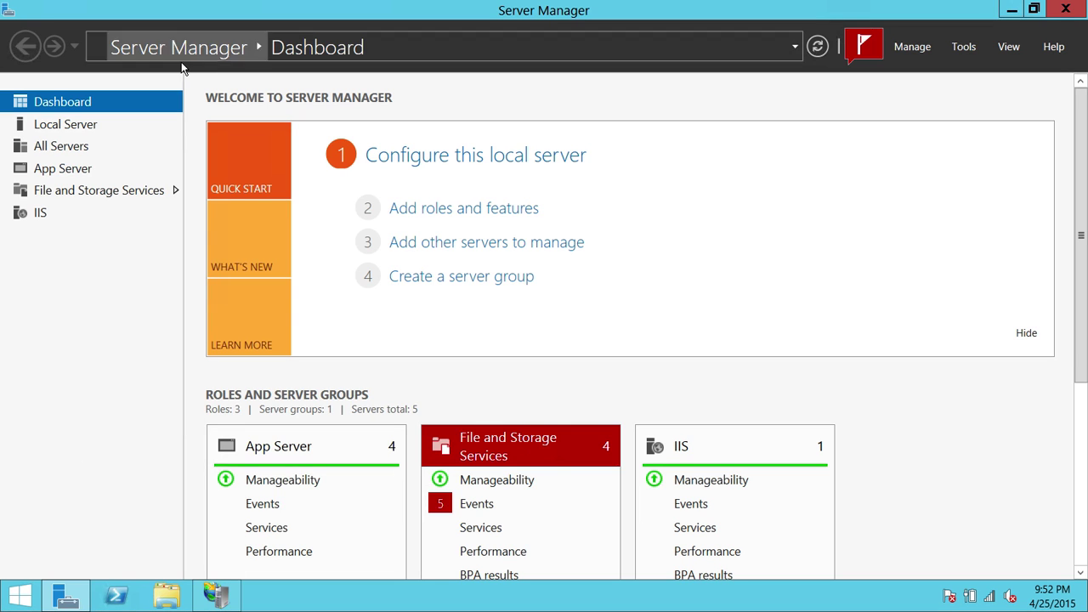
click(962, 56)
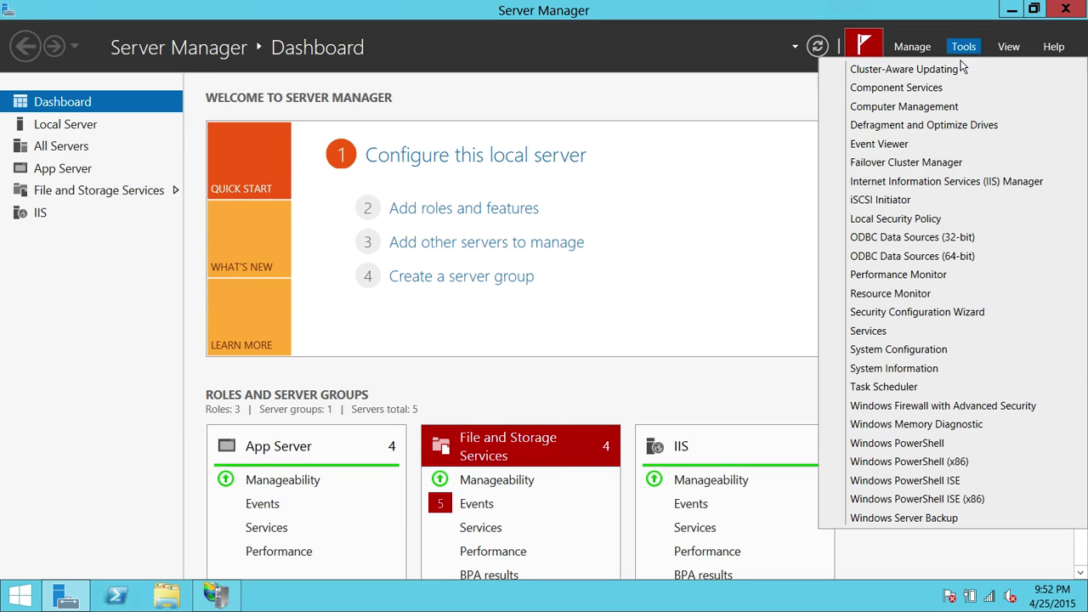
click(903, 116)
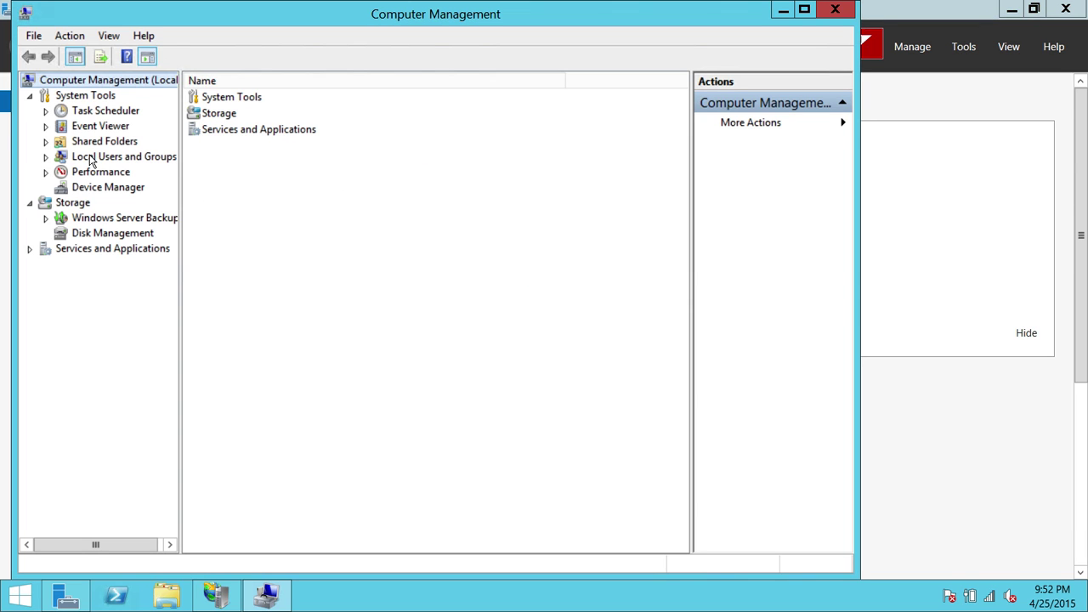
click(90, 159)
click(45, 158)
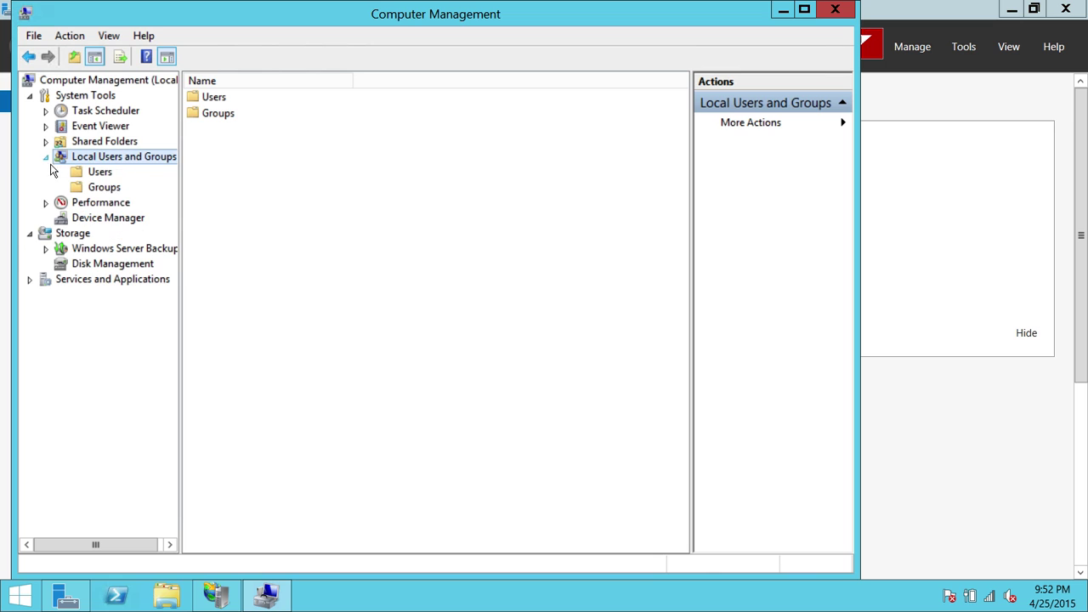
click(100, 173)
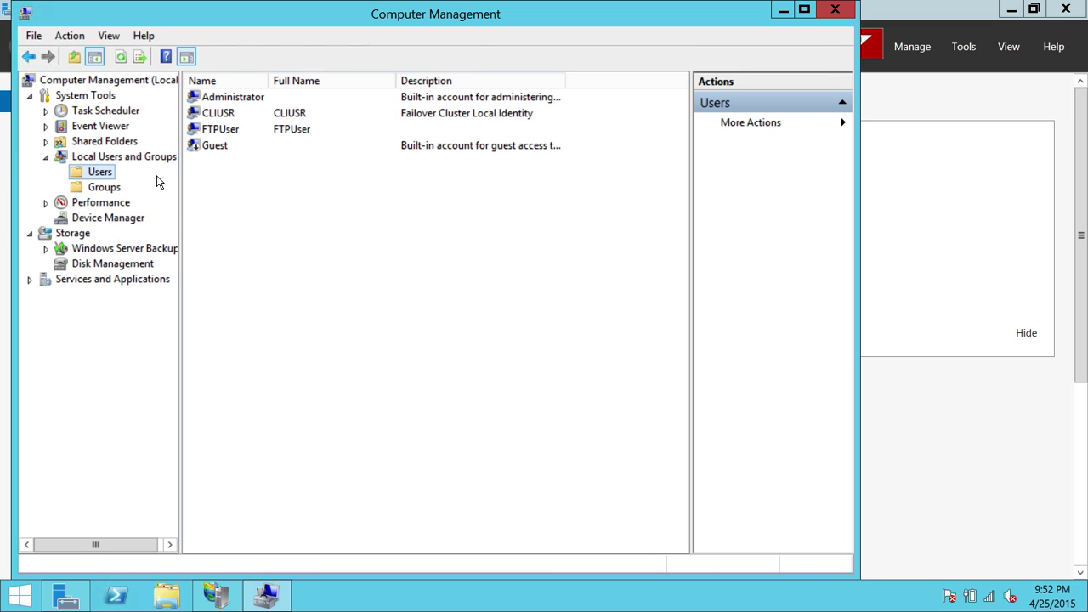
click(215, 134)
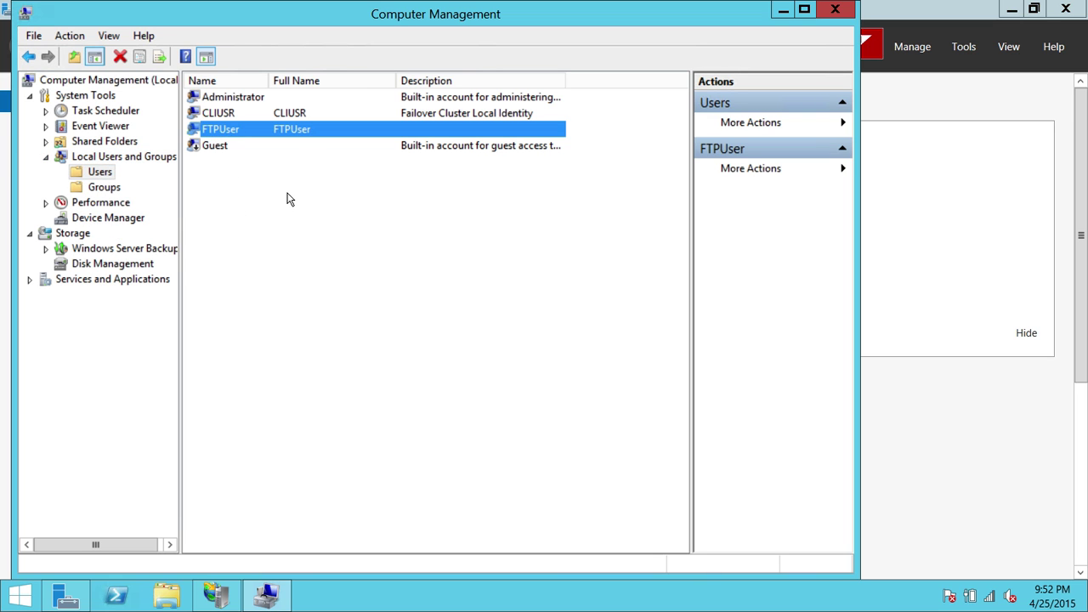
right_click(288, 194)
Start a new user ExternalVendor: no forced password change, cannot change password, never expires
click(328, 206)
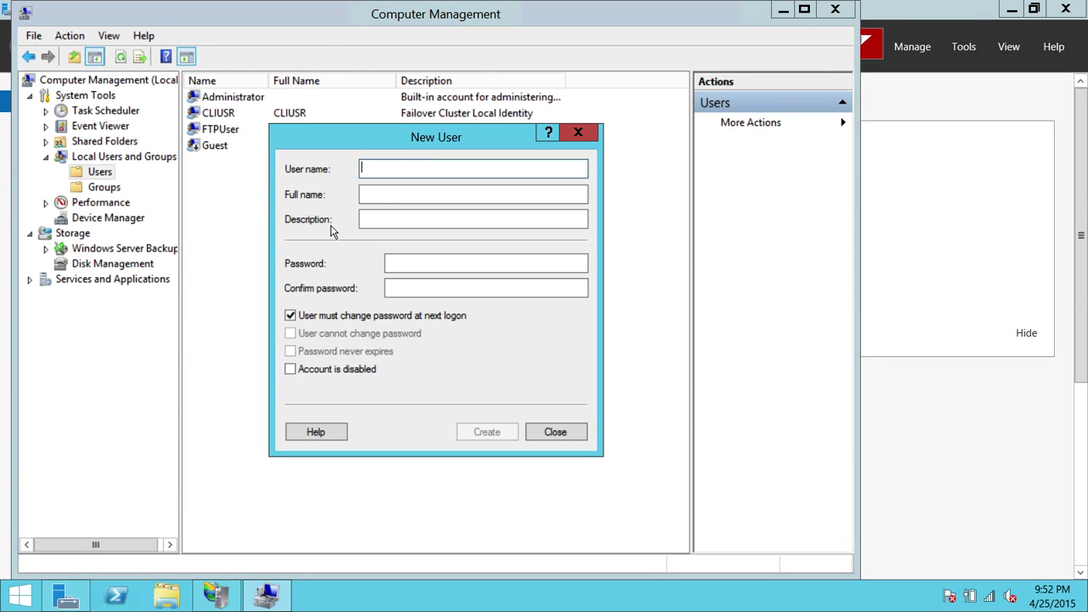
text(External)
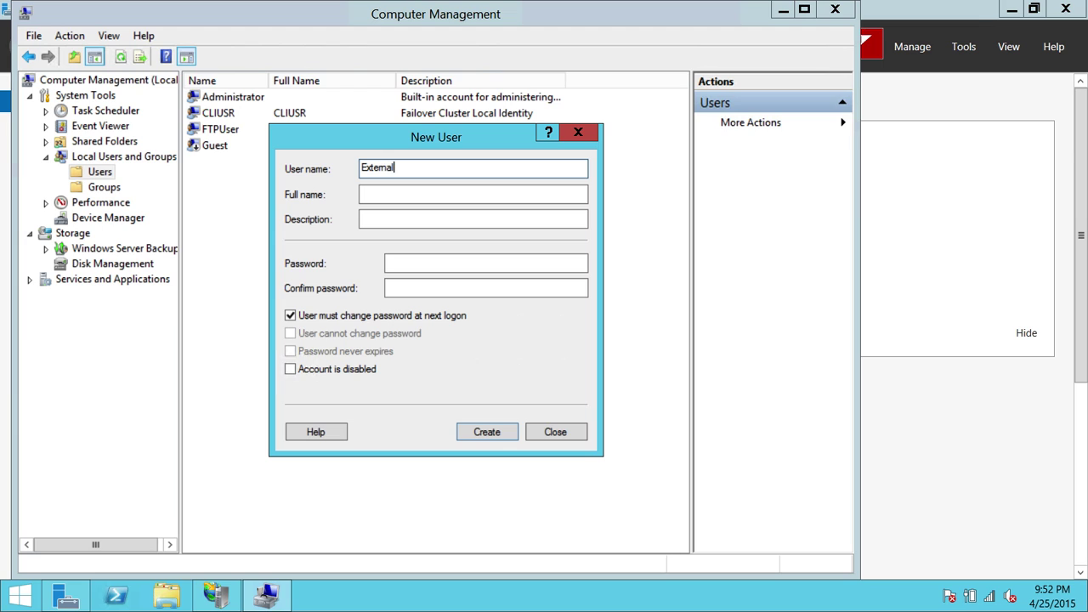
text(Vendor)
click(374, 320)
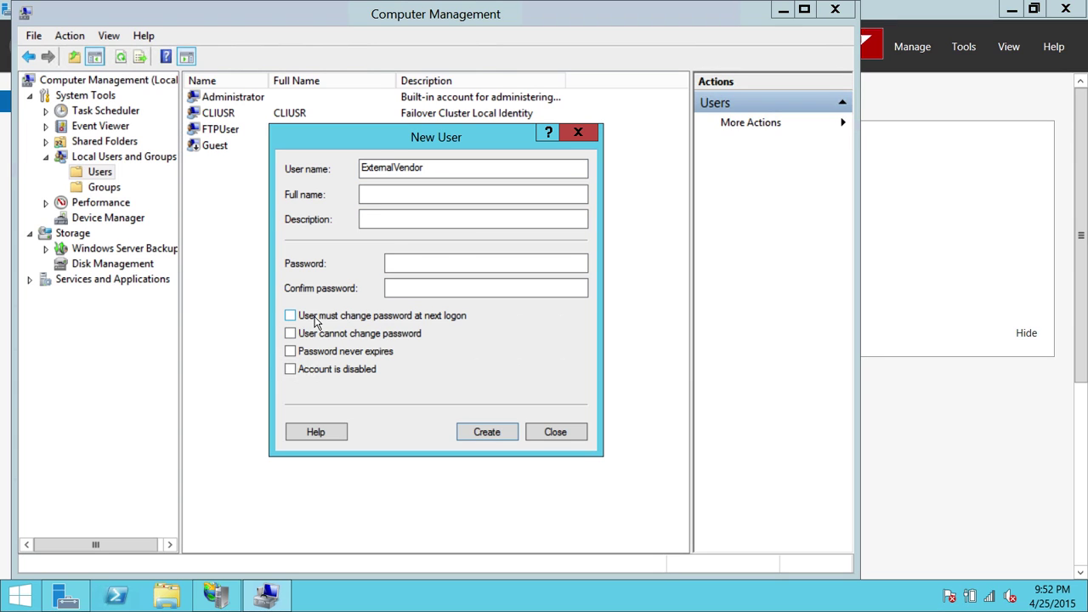
click(291, 333)
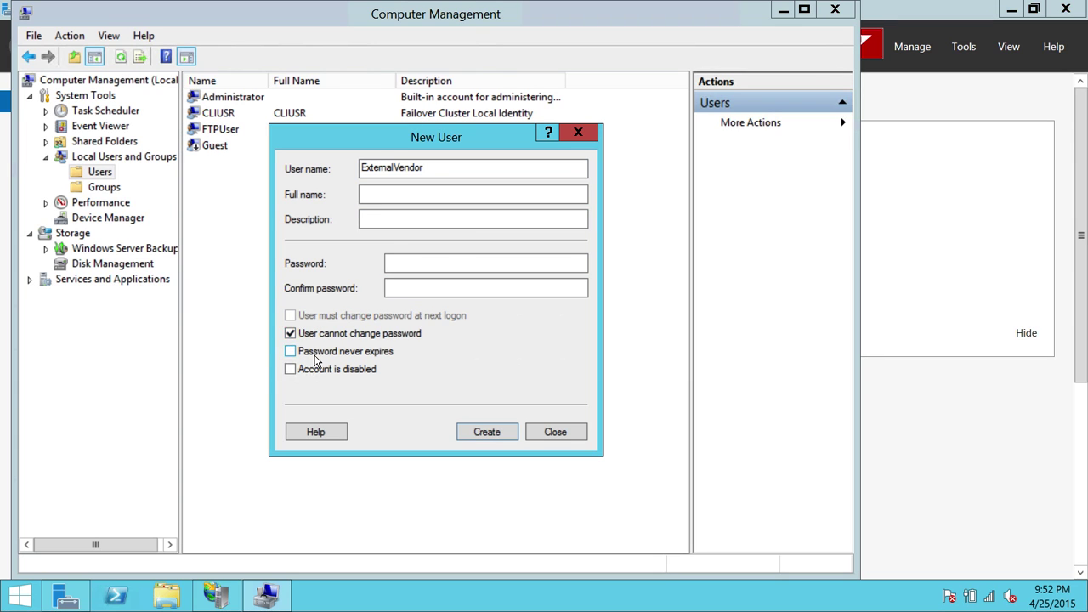
click(291, 351)
Enter and confirm the account password, create ExternalVendor, and close the New User form
click(441, 265)
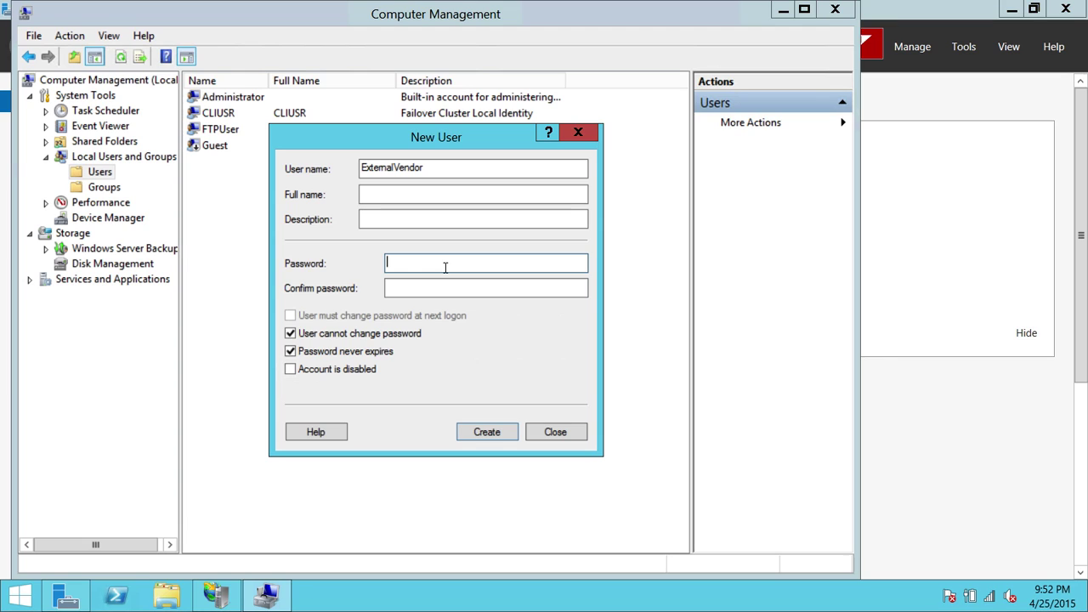
text(*********)
click(442, 288)
text(*******)
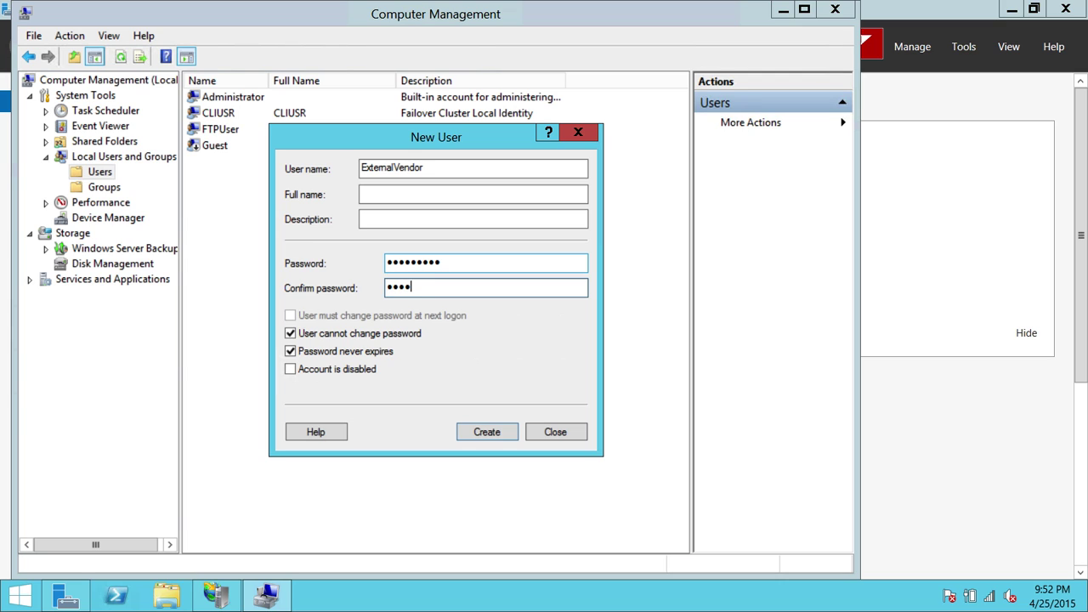
text(**)
click(498, 440)
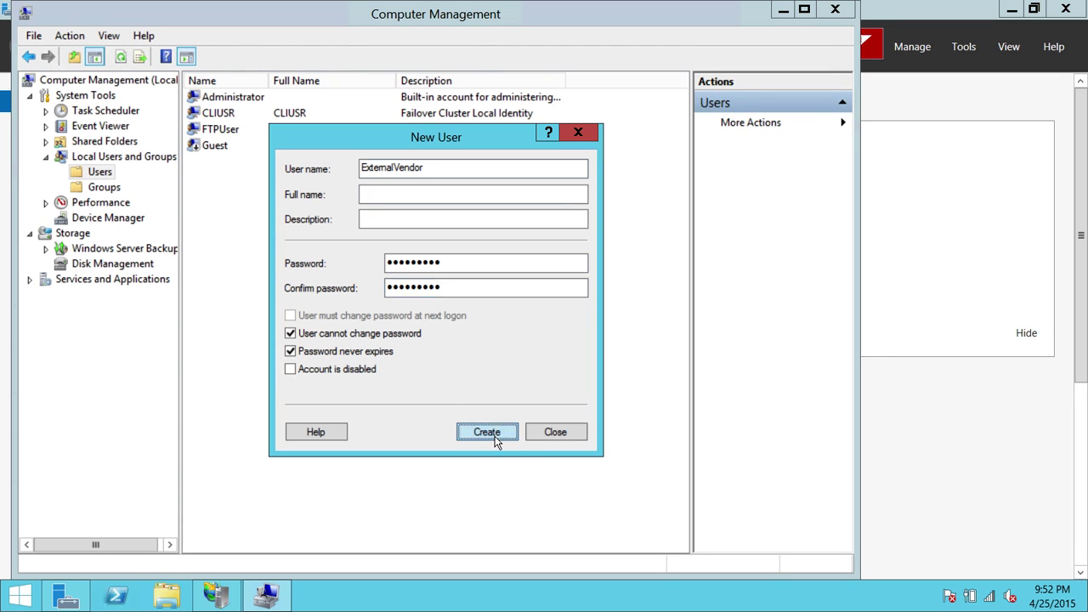
click(564, 432)
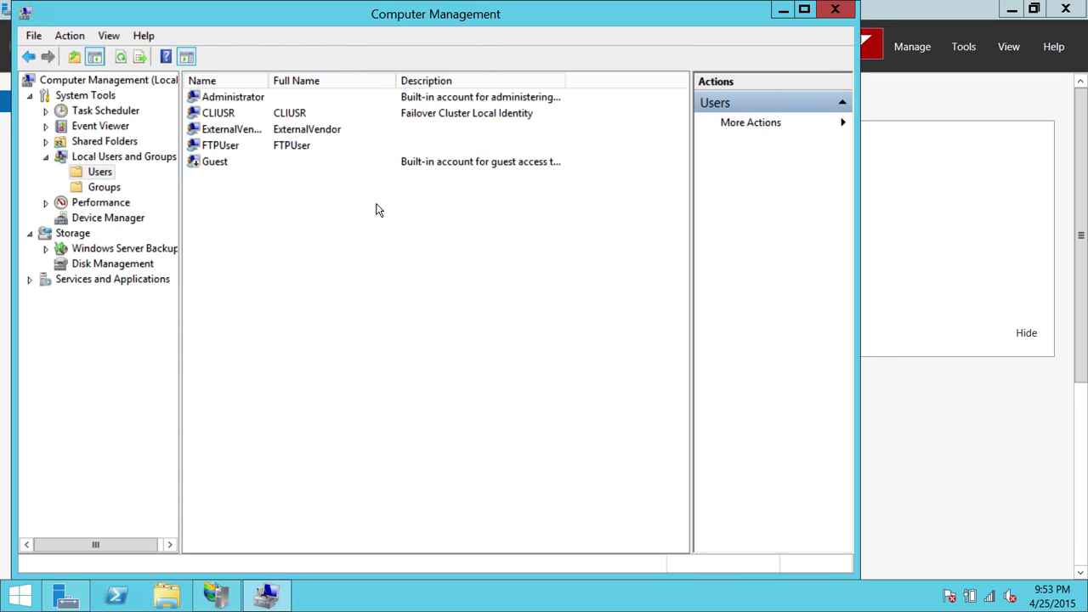
click(256, 131)
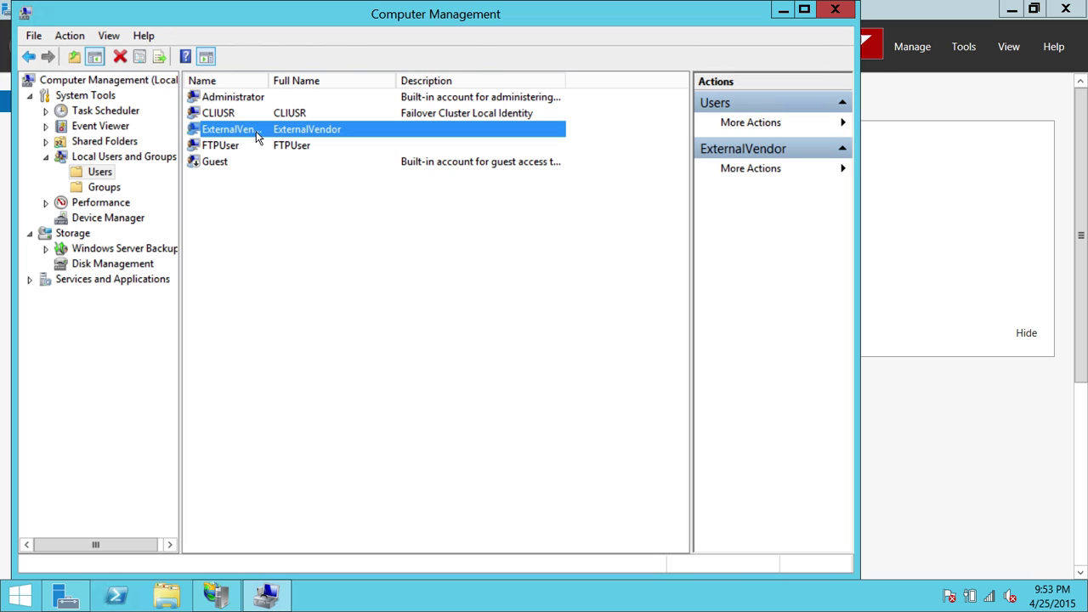
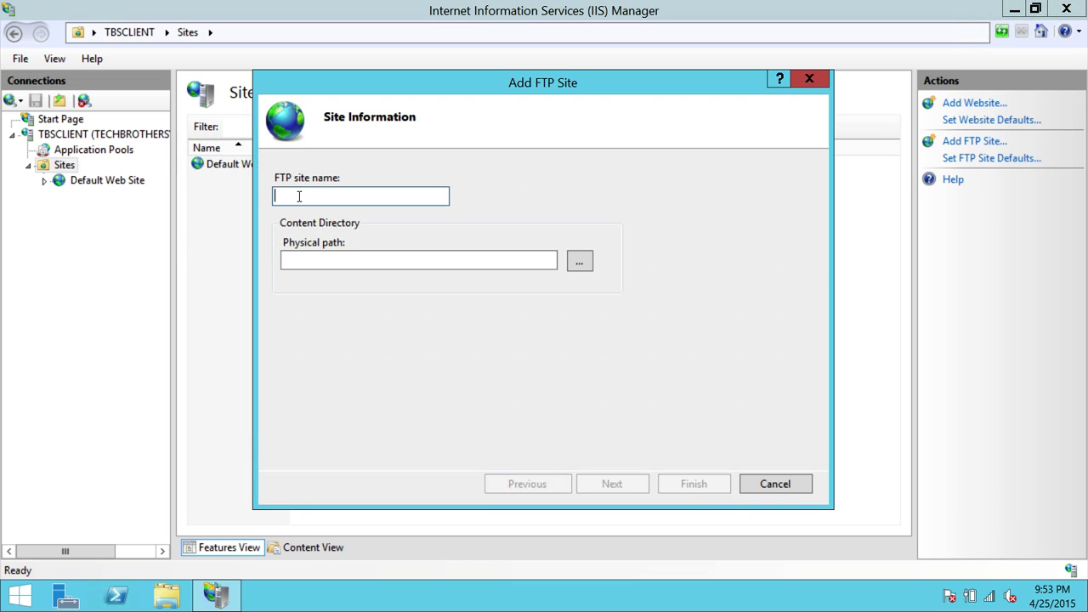
Name the FTP site TBSFTP and set its physical path to C:\TBSFTP
text(TBSFTP)
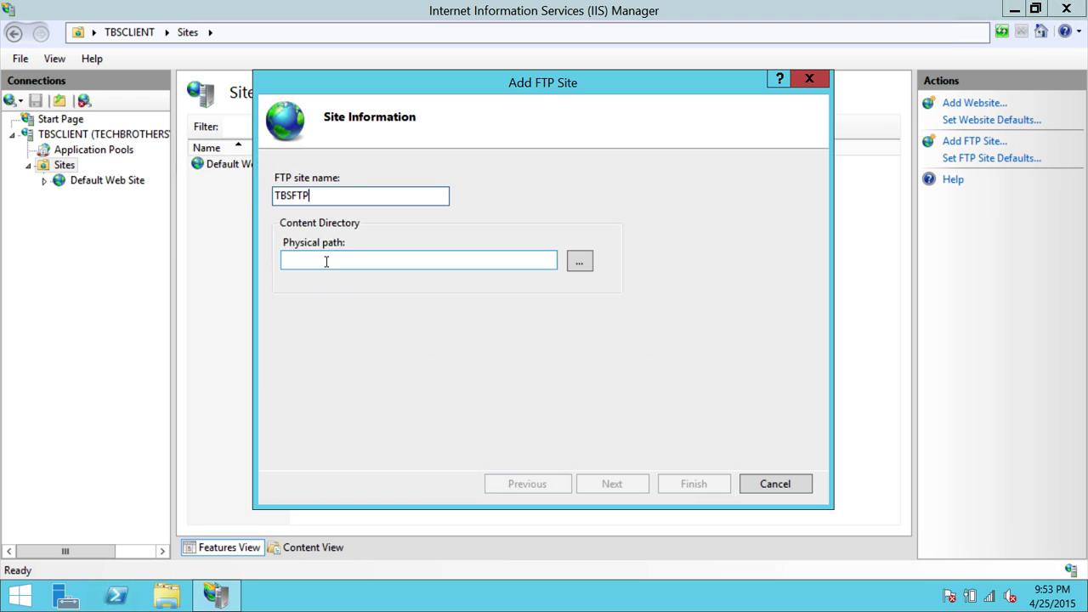
click(580, 263)
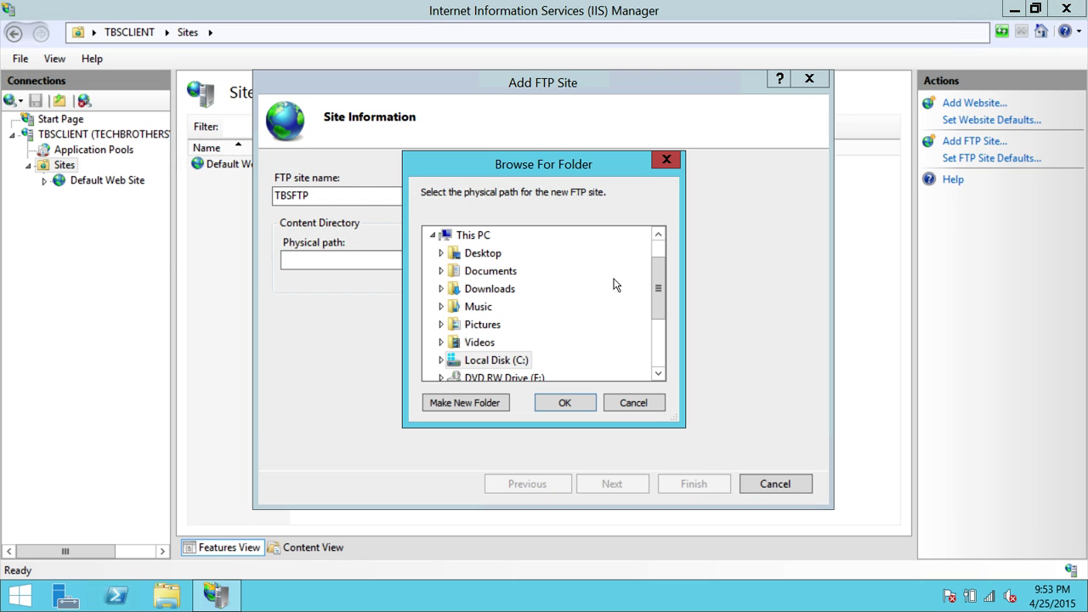
drag(656, 279, 659, 314)
click(496, 290)
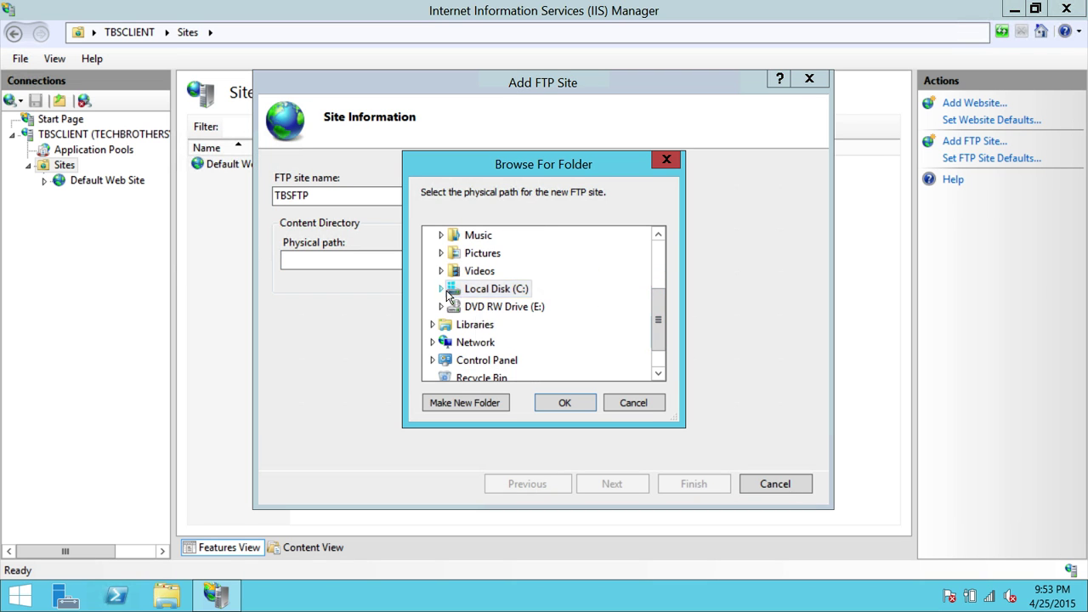
double_click(496, 289)
drag(656, 298, 657, 329)
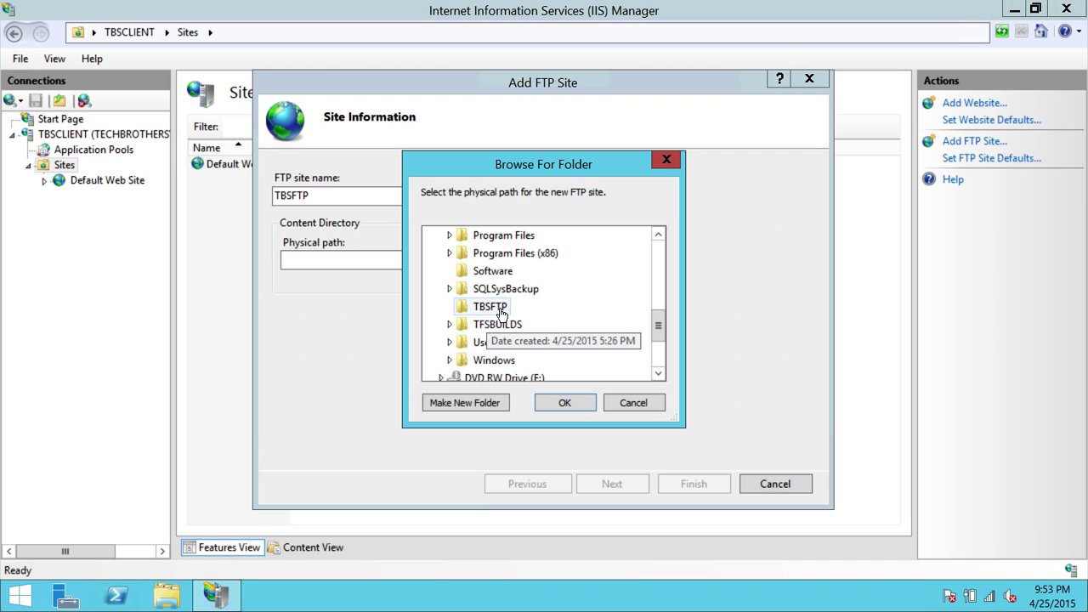
click(500, 307)
click(565, 403)
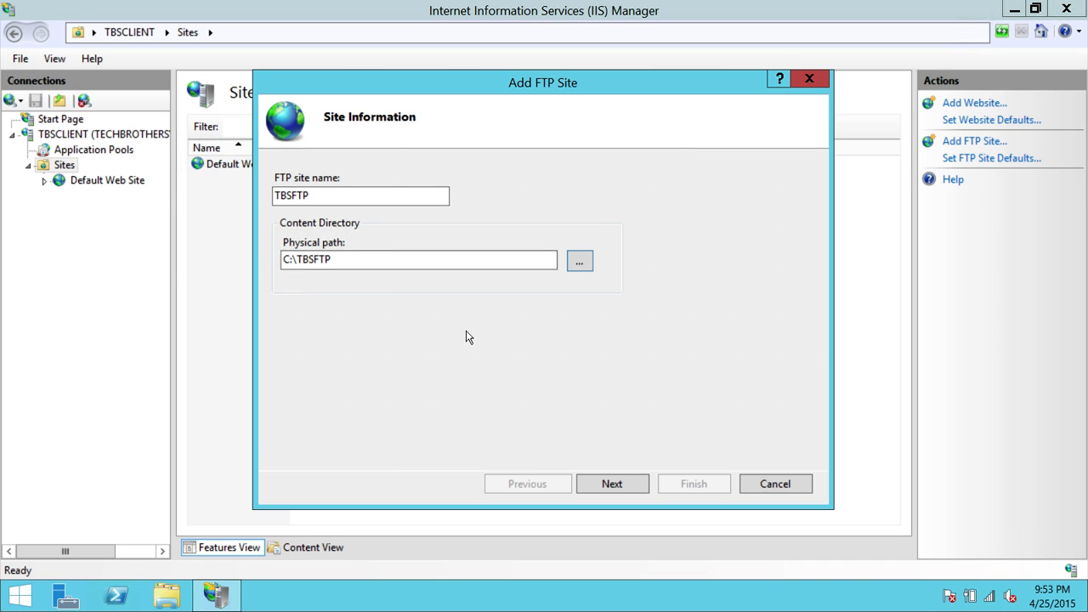
click(632, 488)
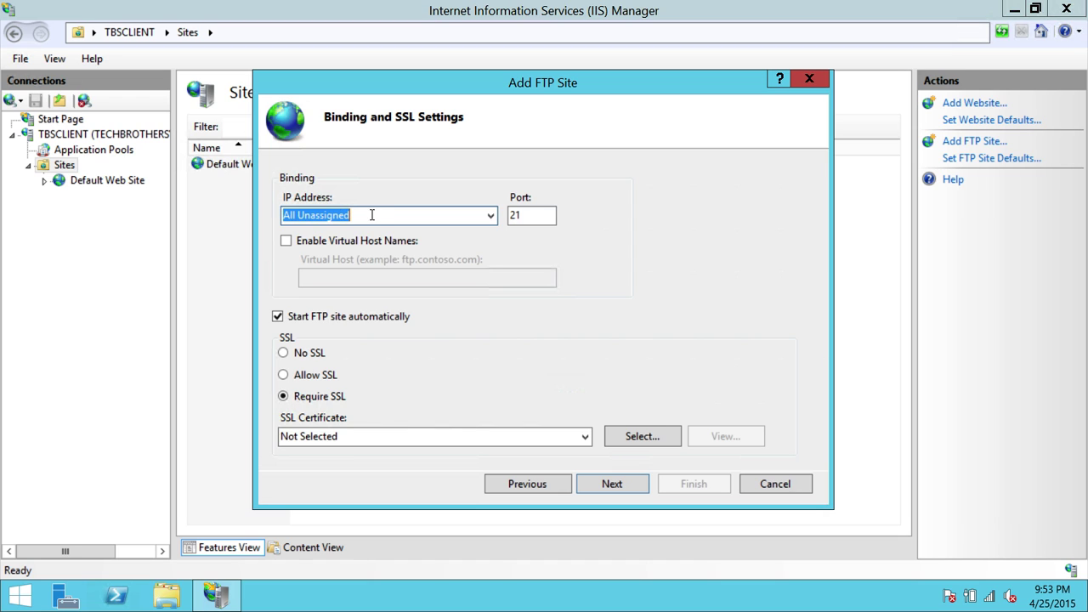
click(492, 216)
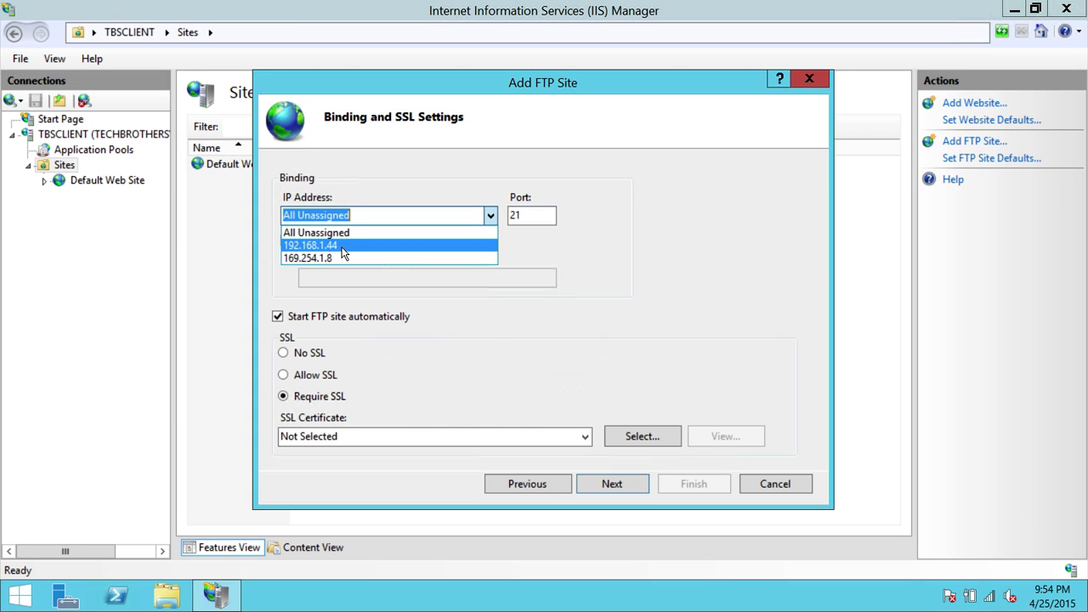
click(20, 595)
click(152, 551)
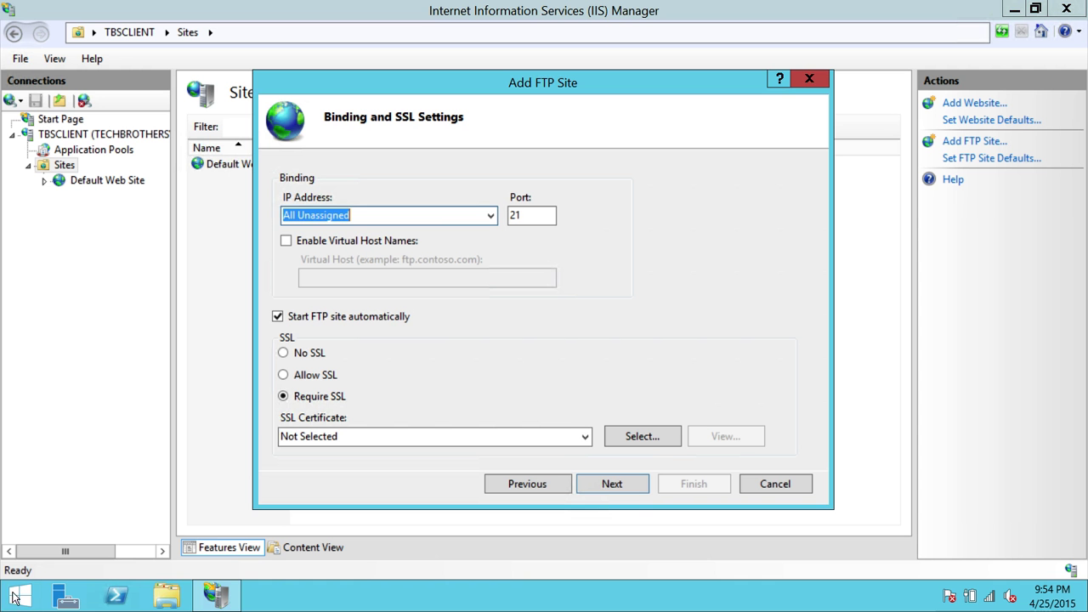
right_click(20, 595)
Run ipconfig in Command Prompt to read the Wi-Fi IPv4 address 192.168.1.44, then close it
click(76, 547)
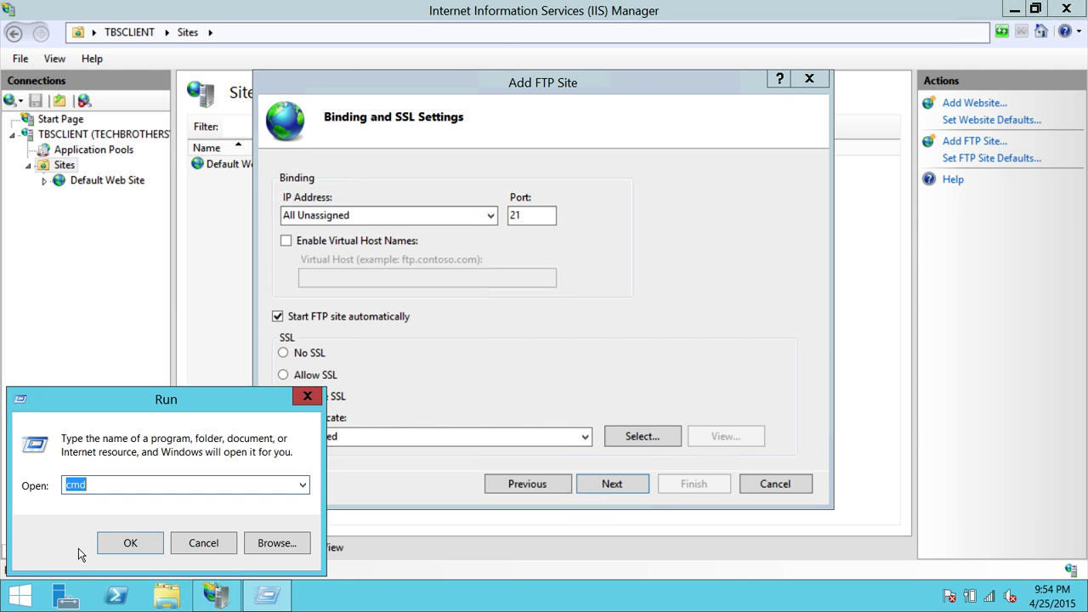
key(Return)
text(ipc)
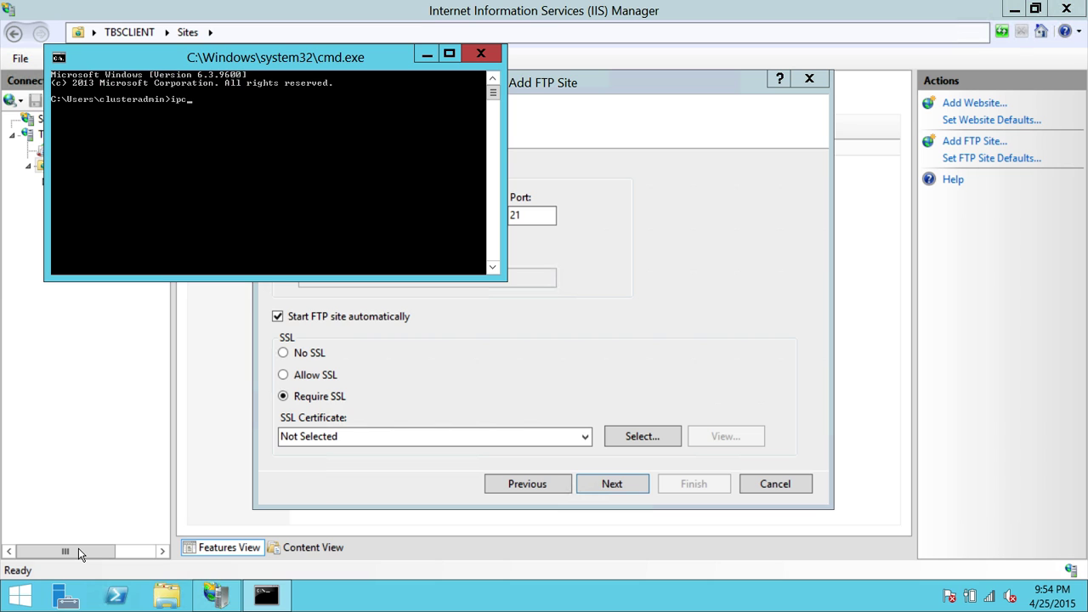
text(onfig)
key(Return)
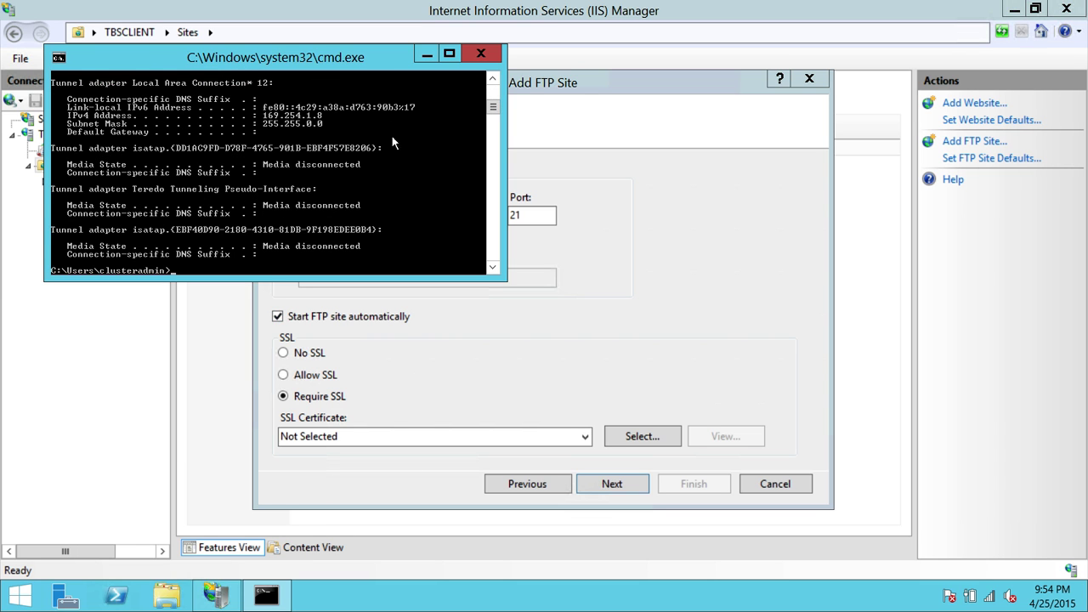
scroll(403, 153, up, 4)
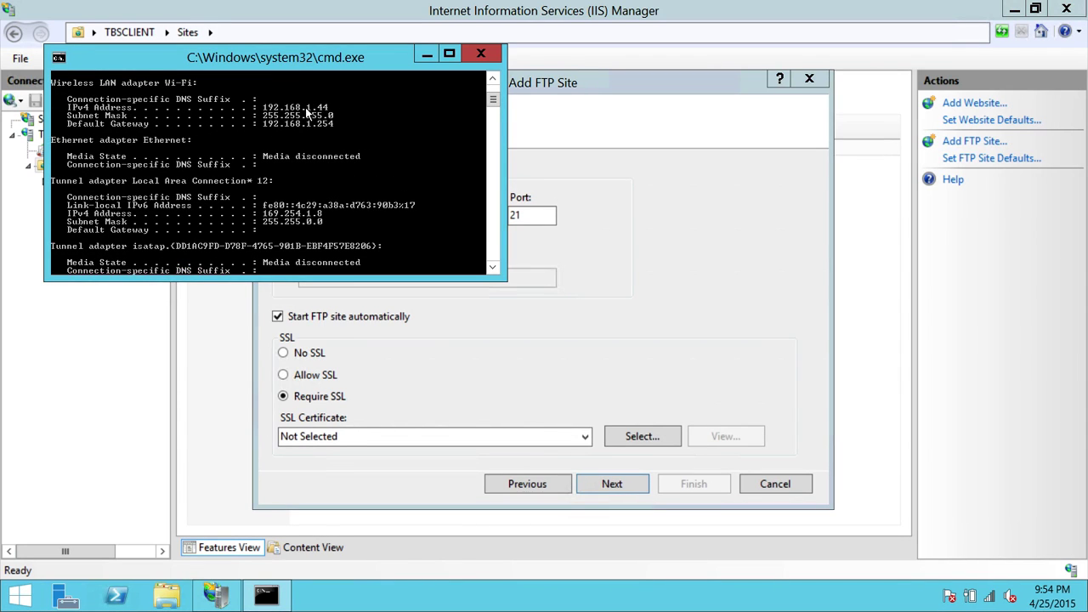
click(481, 55)
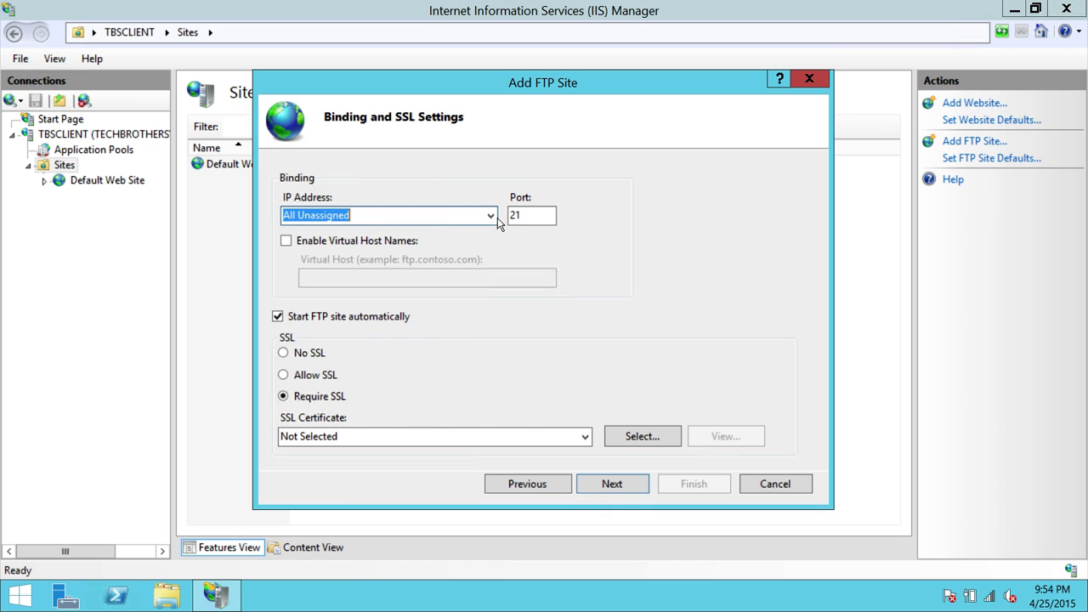
Bind the site to IP 192.168.1.44 on port 1992 with No SSL
click(491, 216)
click(414, 244)
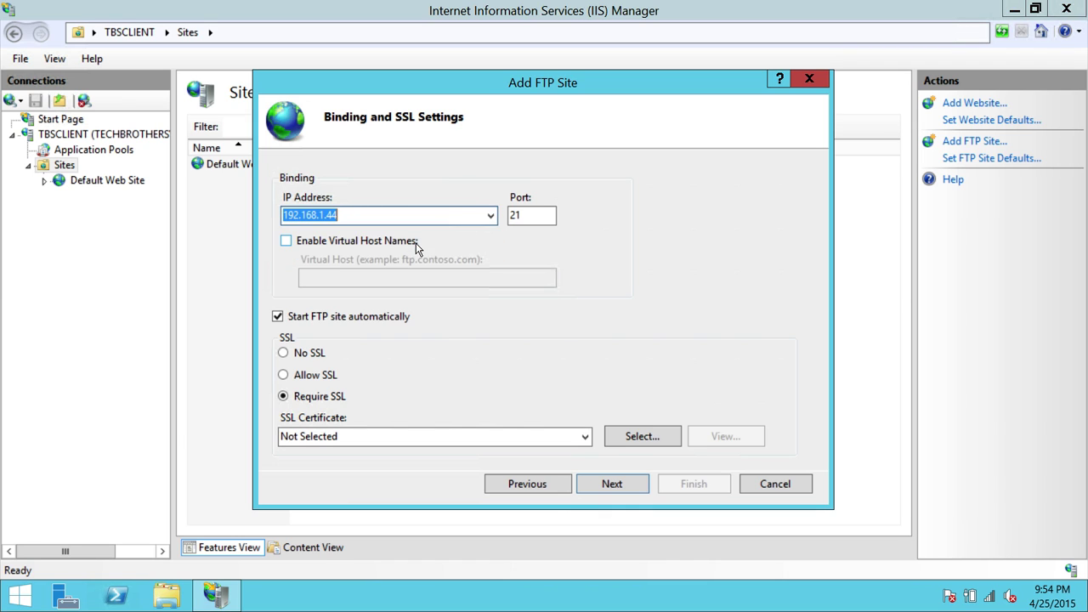
key(Tab)
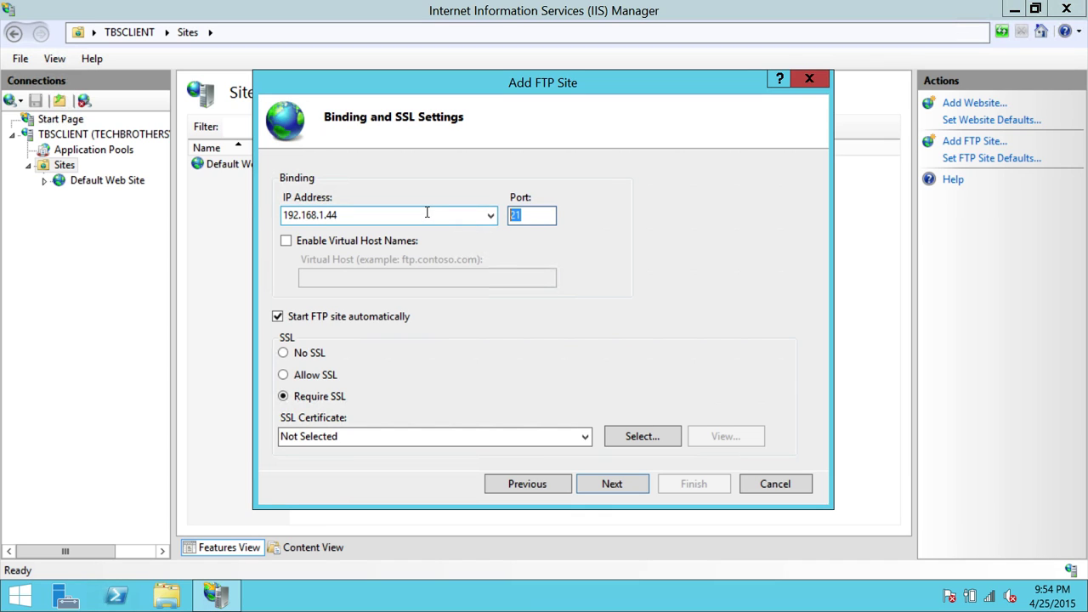
text(1992)
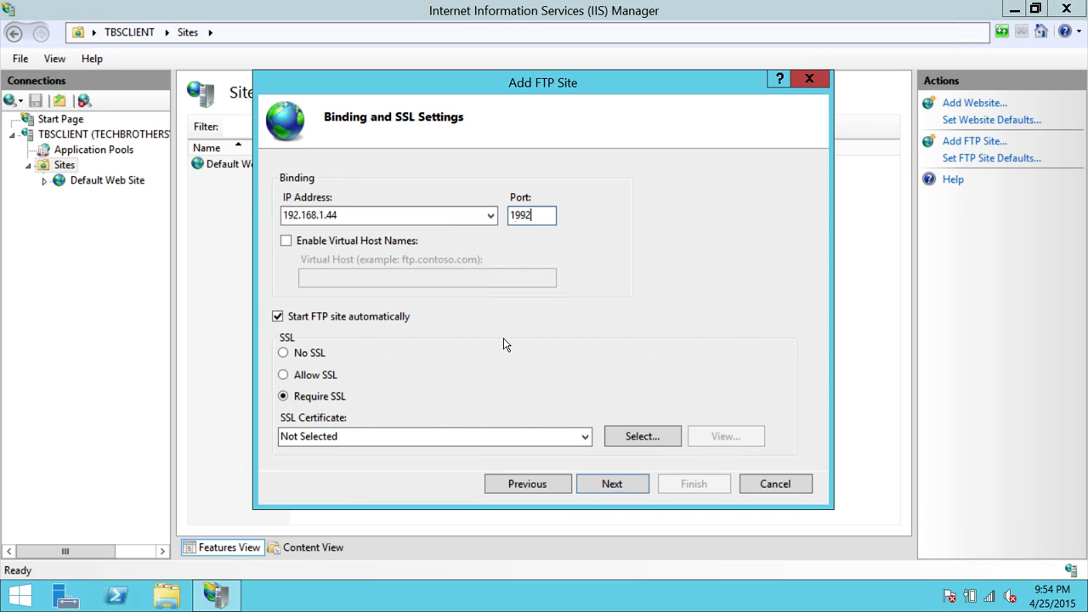
click(286, 352)
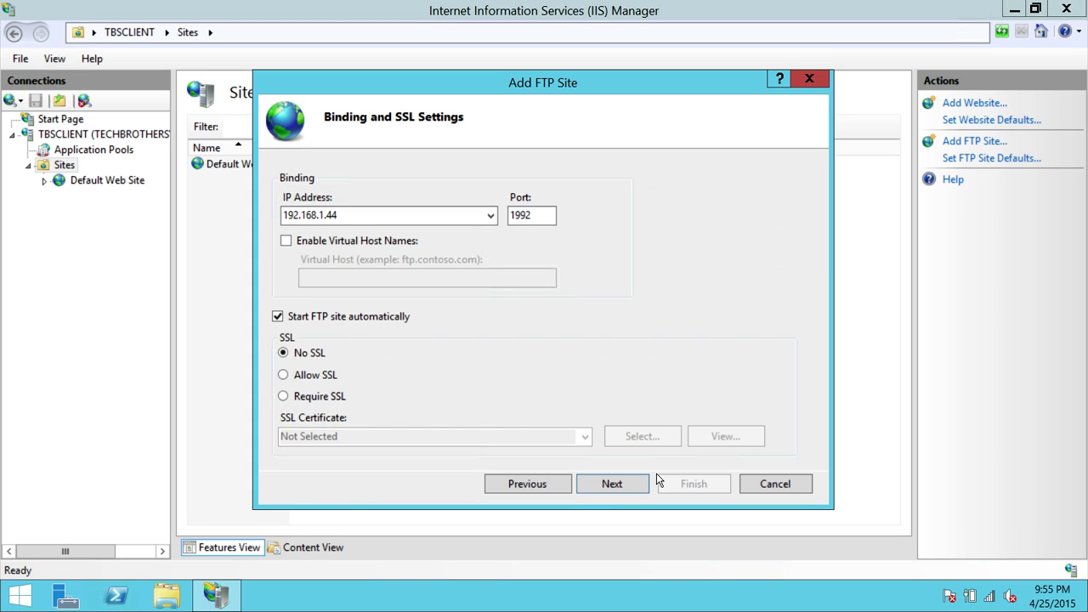
click(612, 484)
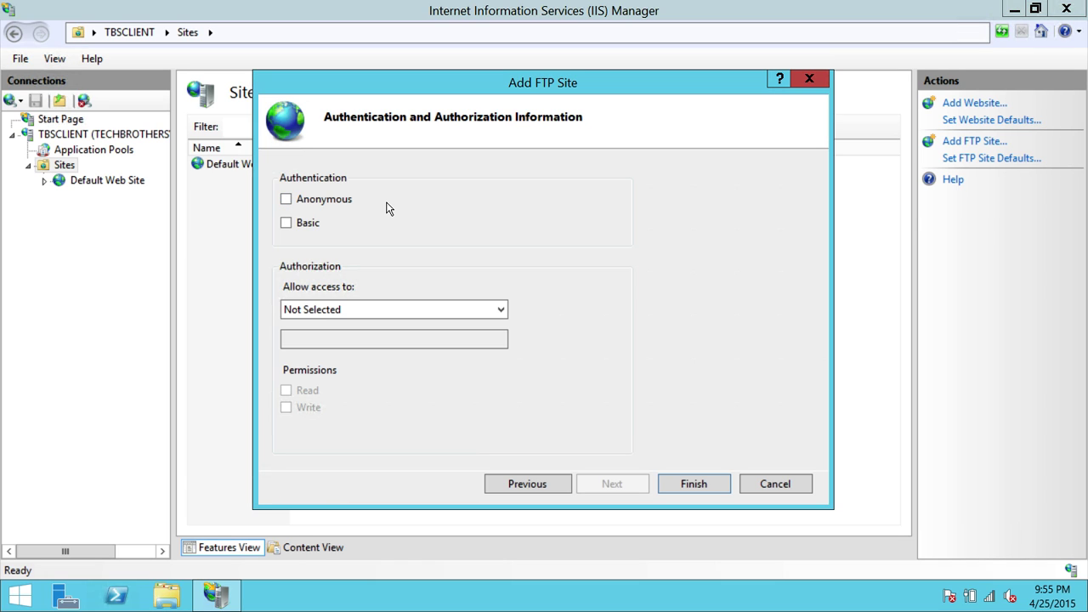
Enable Basic authentication and limit access to specified users
click(287, 224)
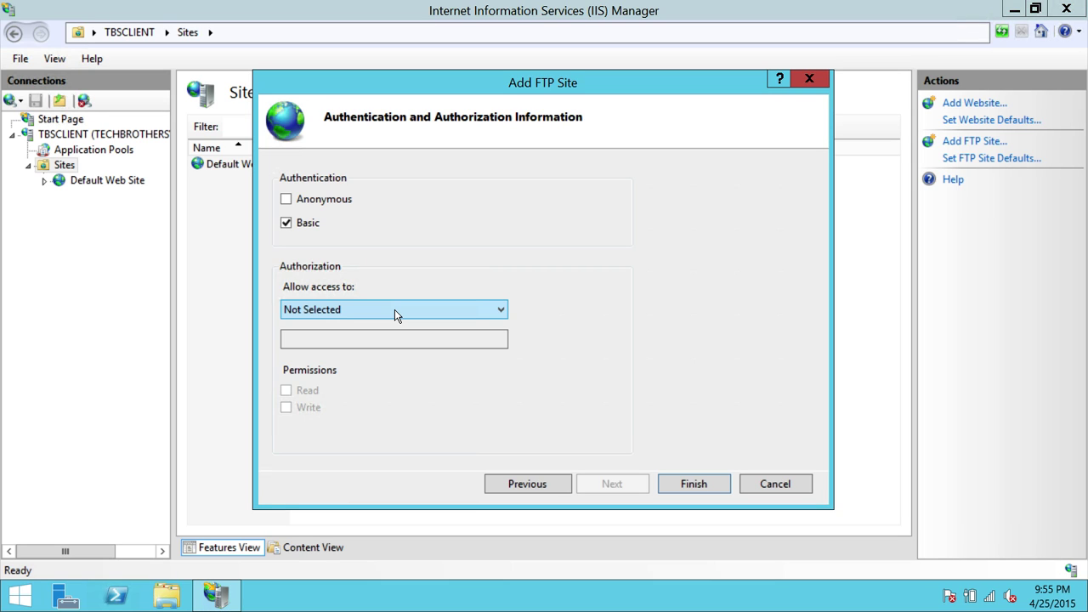
click(395, 309)
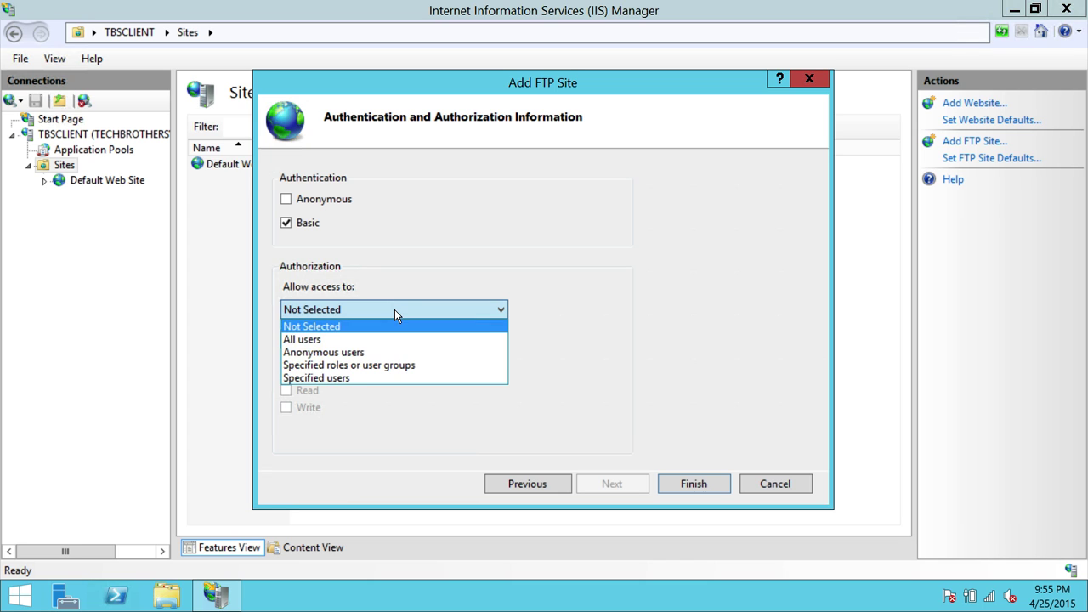
click(320, 381)
Allow user FTPUser with Read and Write permissions and finish the wizard
click(322, 339)
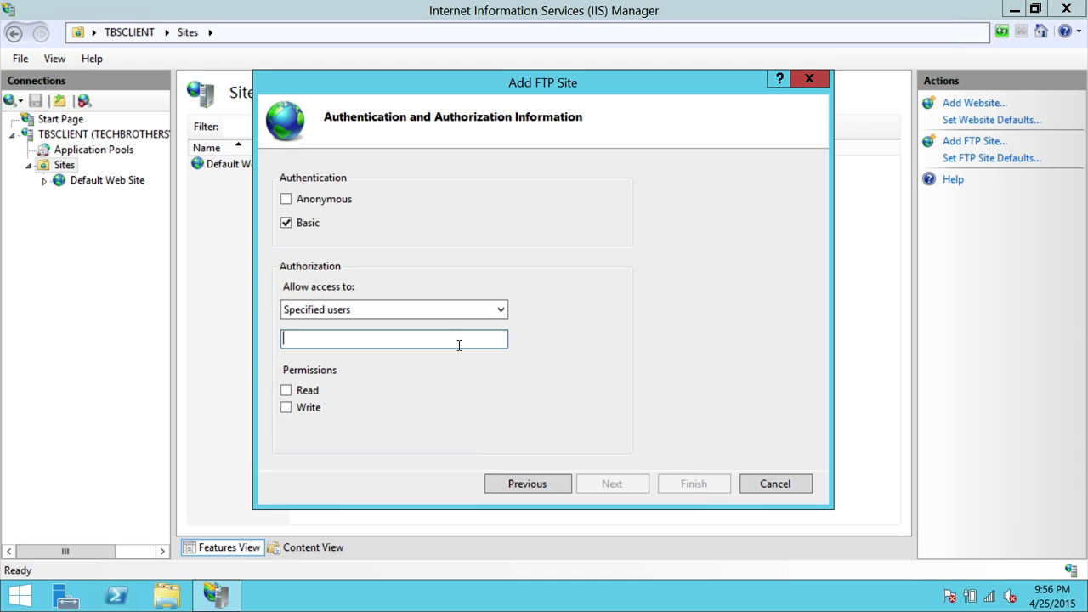
text(T)
key(BackSpace)
text(TB)
key(BackSpace)
key(BackSpace)
text(TBS)
key(BackSpace)
key(BackSpace)
key(BackSpace)
text(FTPUser)
click(286, 391)
click(285, 407)
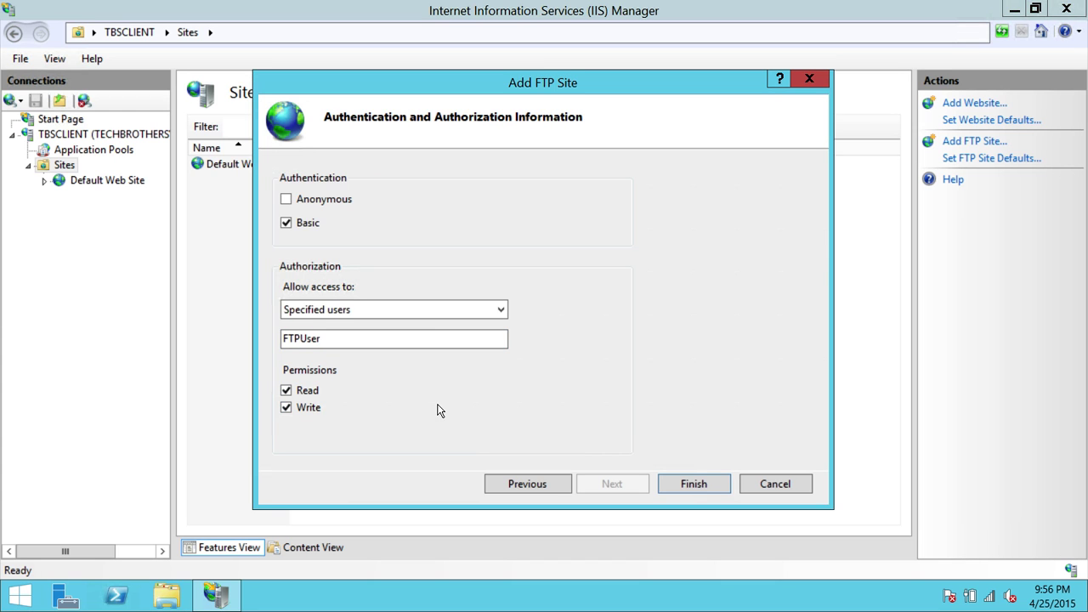
click(690, 484)
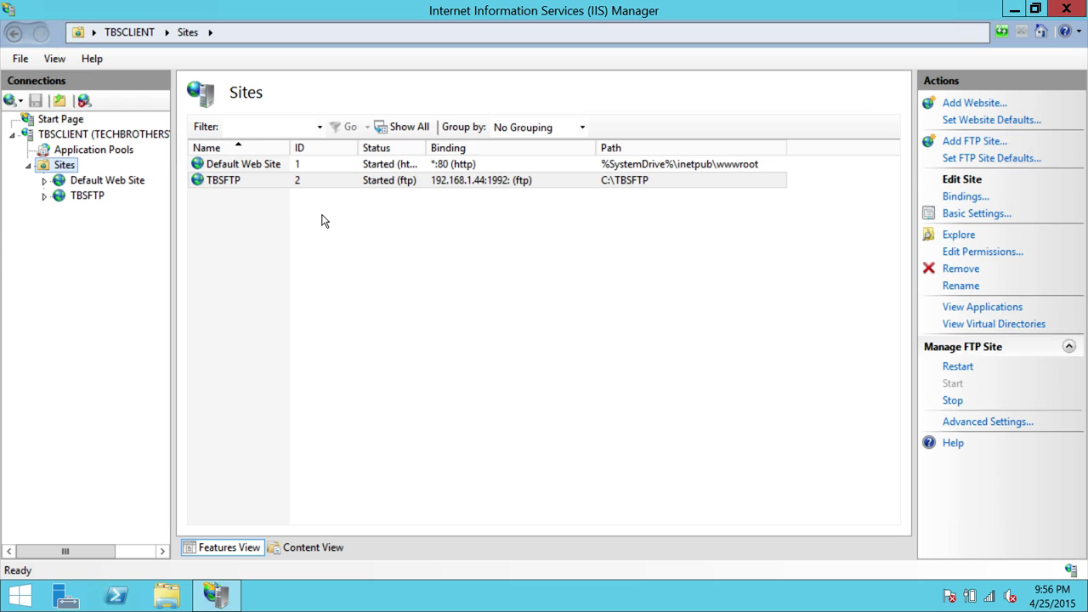
Open TBSFTP's FTP Authorization Rules, showing the FTPUser Read, Write allow rule
click(85, 197)
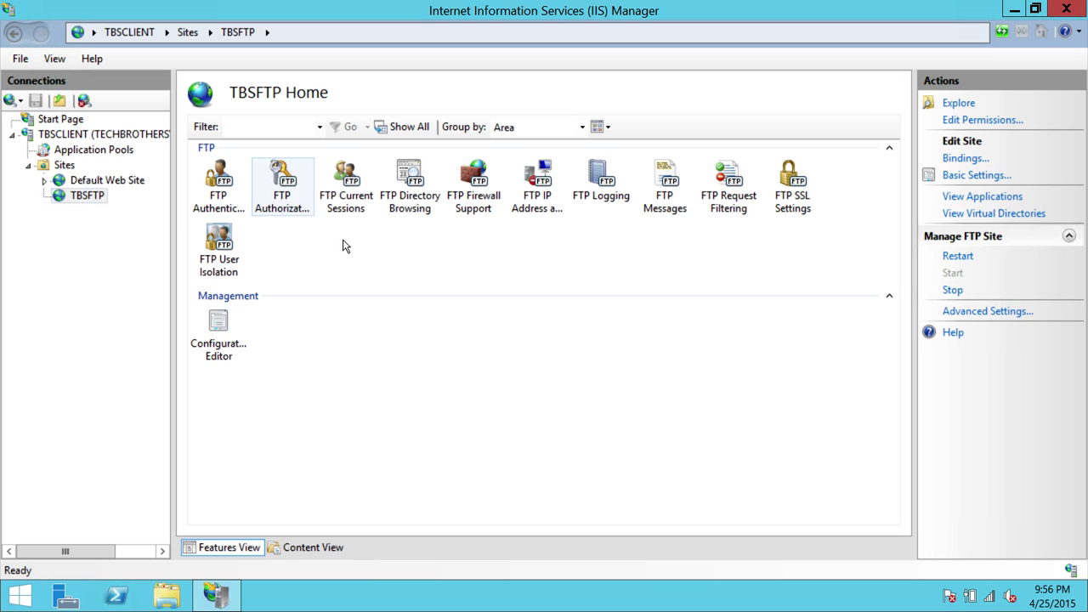
click(301, 204)
double_click(298, 194)
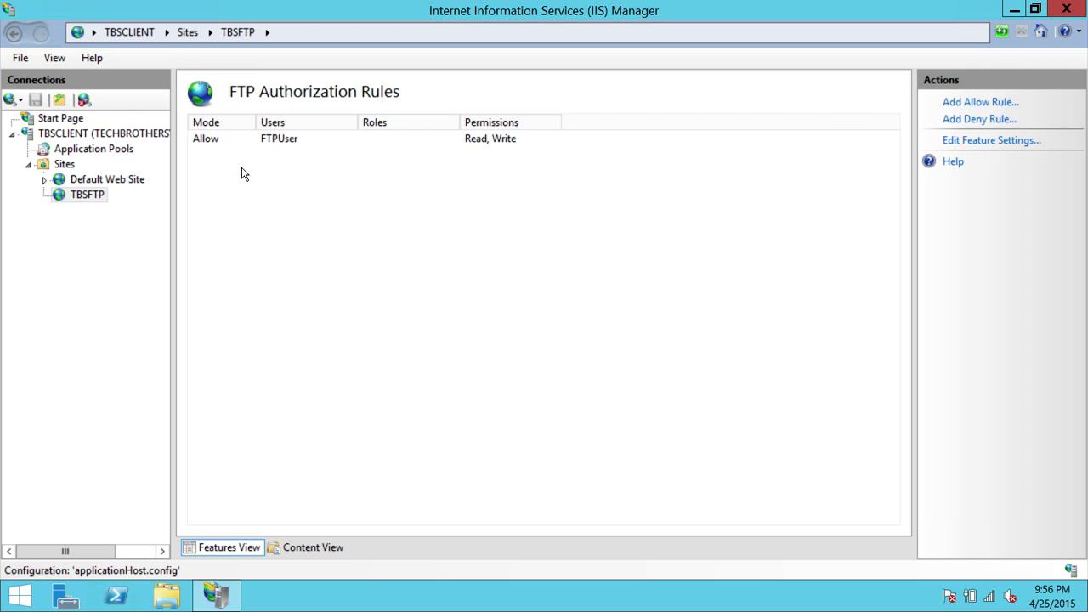
click(285, 143)
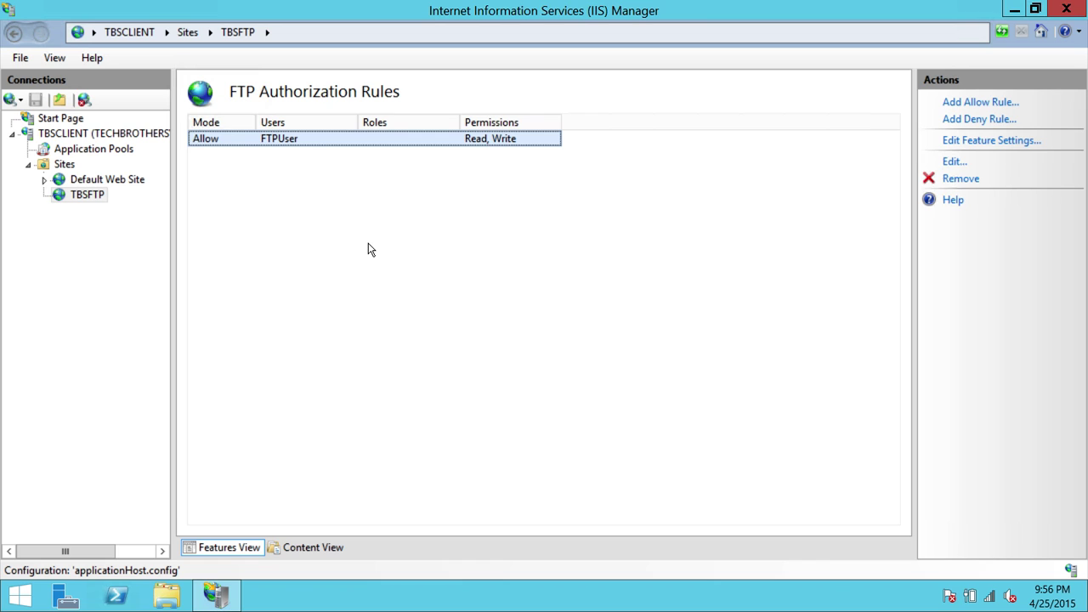
right_click(336, 185)
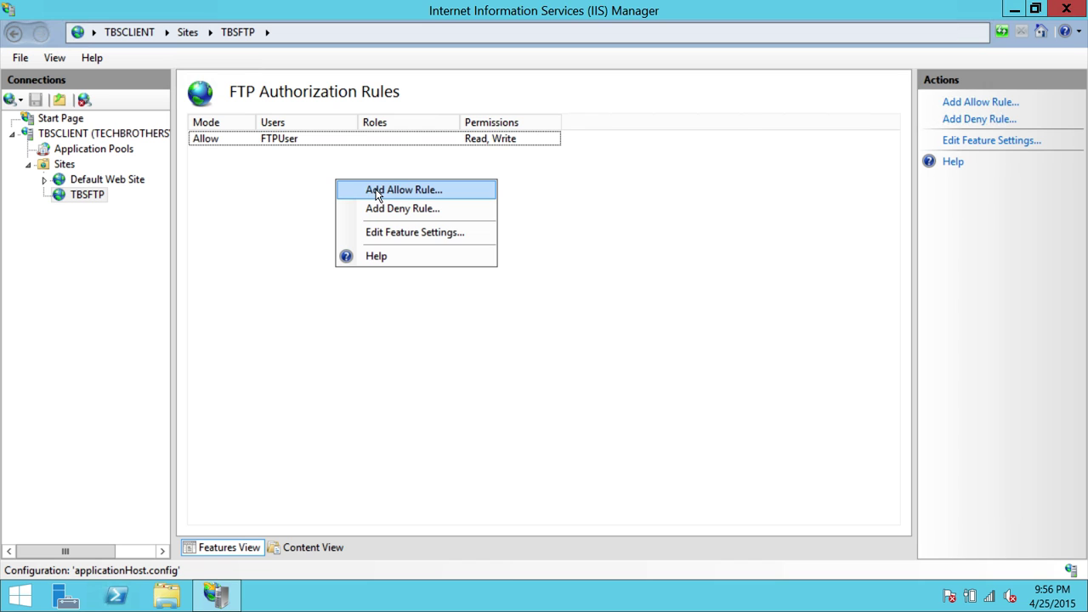
Add an allow rule giving user ExternalVendor Read permission
click(377, 192)
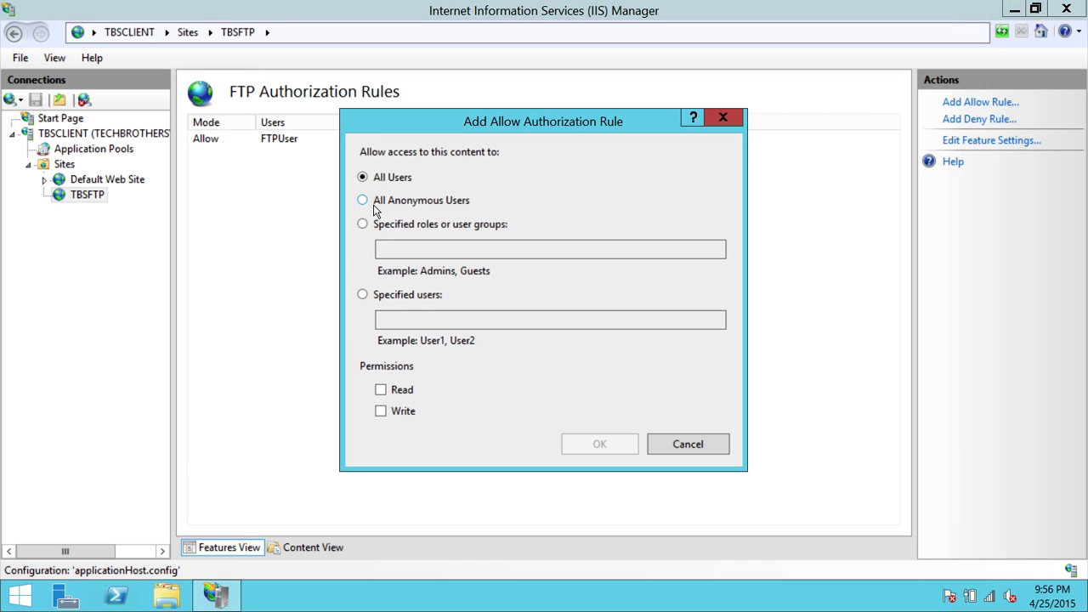
click(363, 295)
click(408, 320)
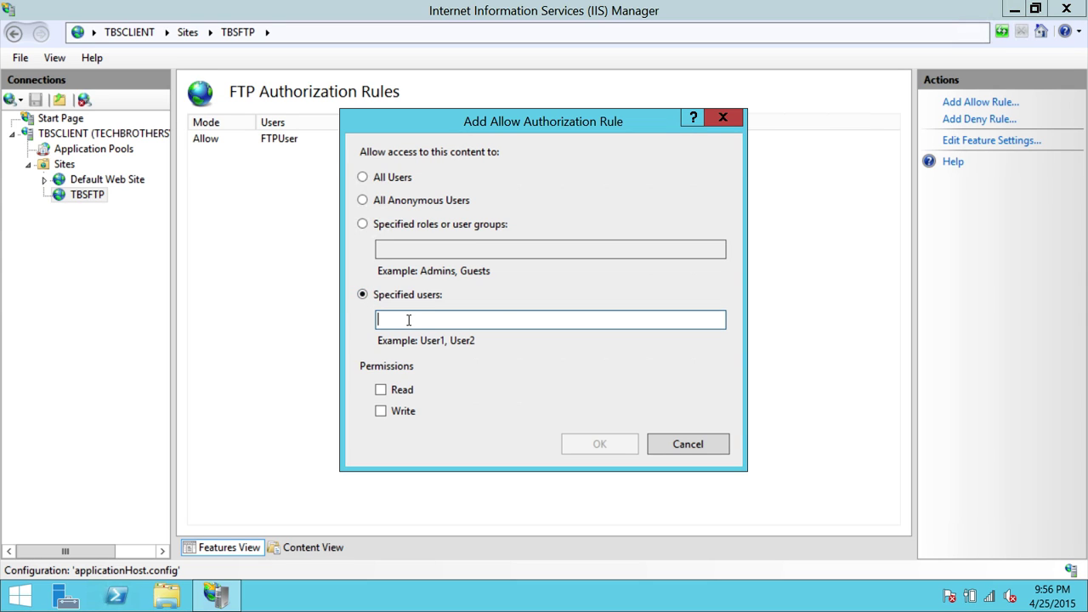
text(Exte)
key(BackSpace)
click(380, 389)
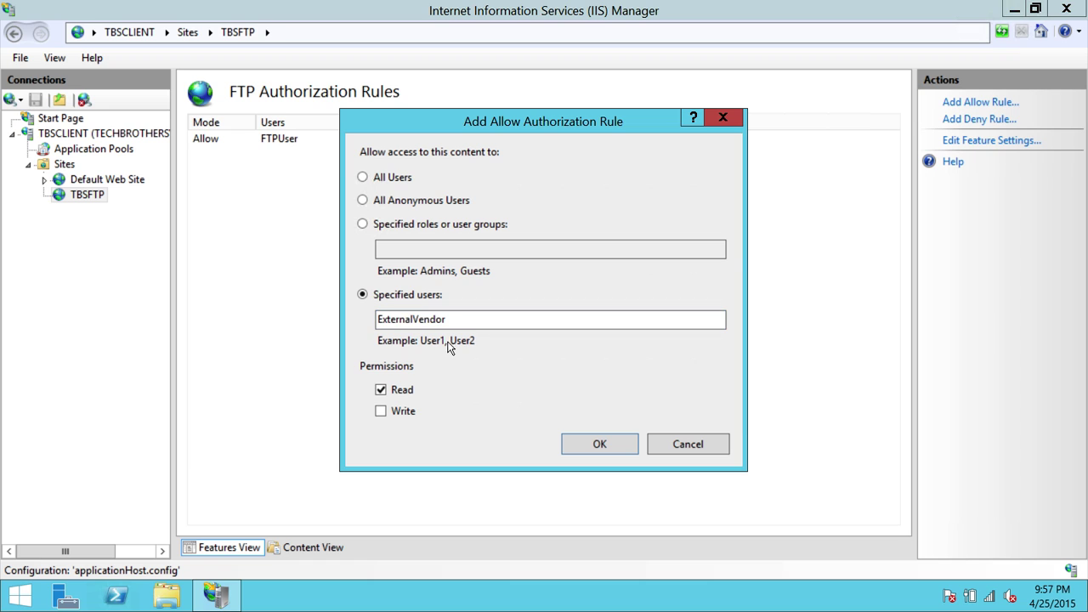
click(587, 441)
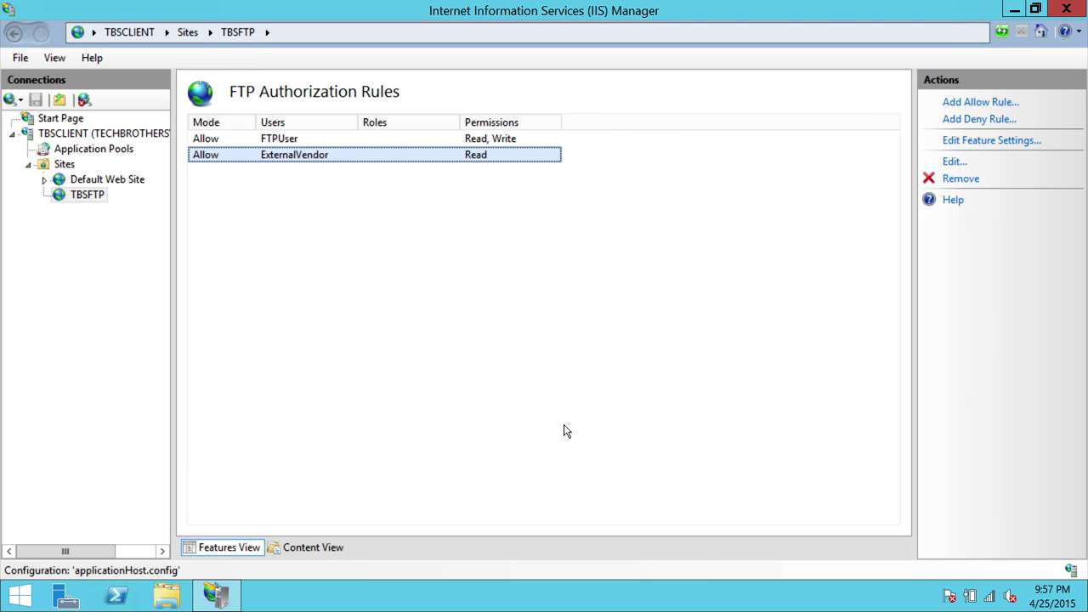
Add an allow rule giving Techbrothers\Clusteradmin Read and Write permissions
right_click(270, 211)
click(311, 218)
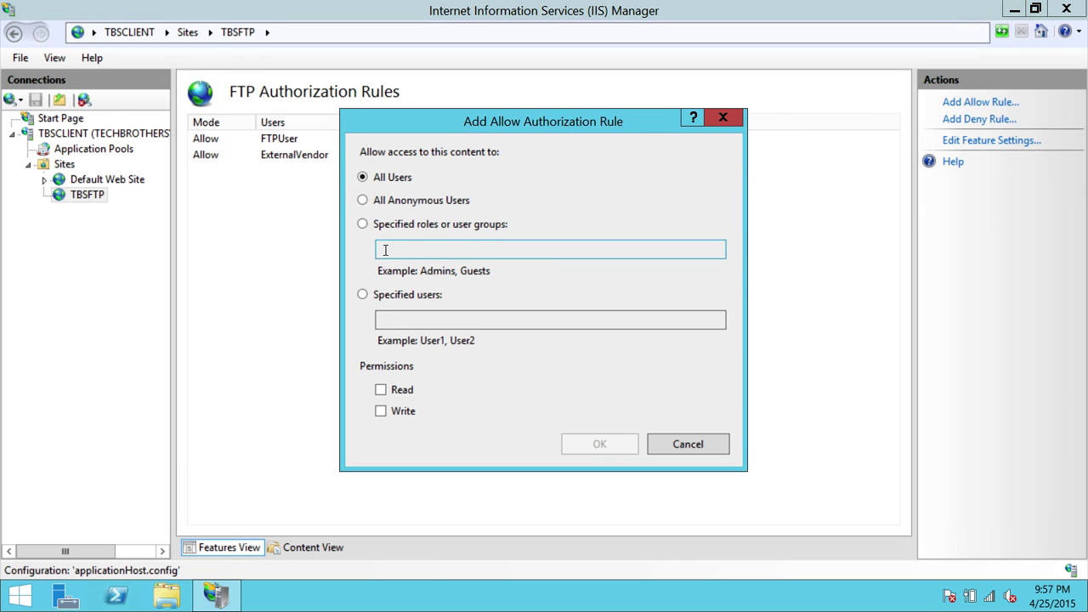
click(364, 295)
click(396, 318)
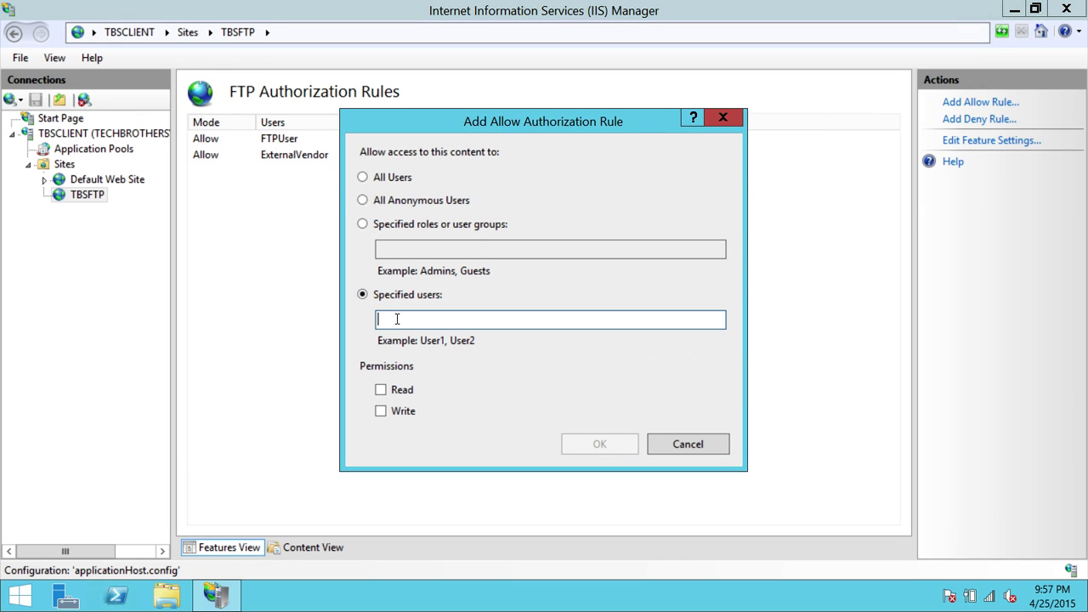
text(Techbrothers\Clusteradmin)
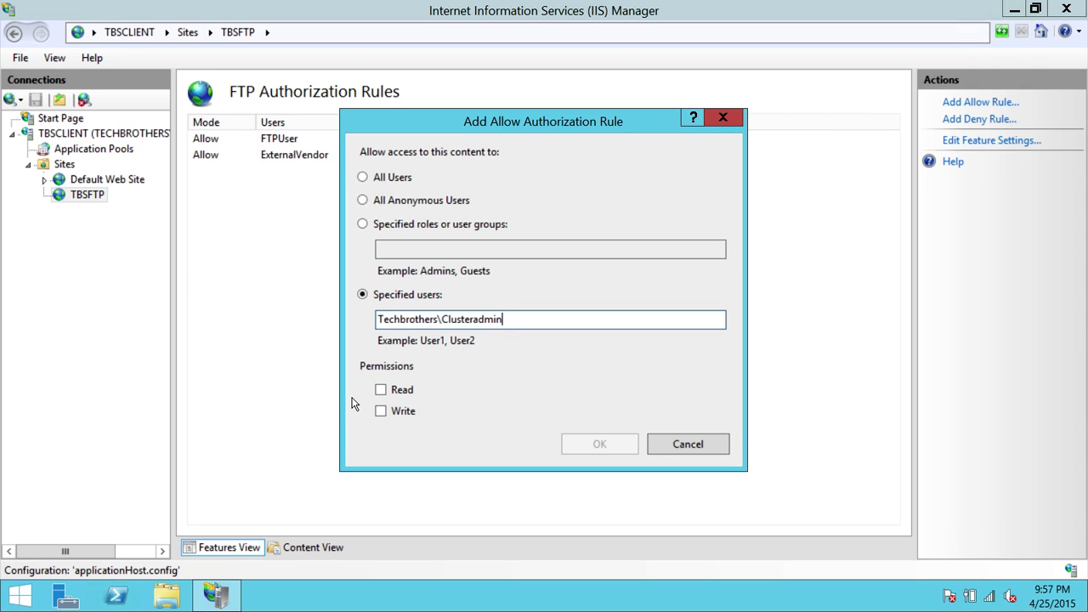
click(381, 390)
click(381, 411)
click(598, 445)
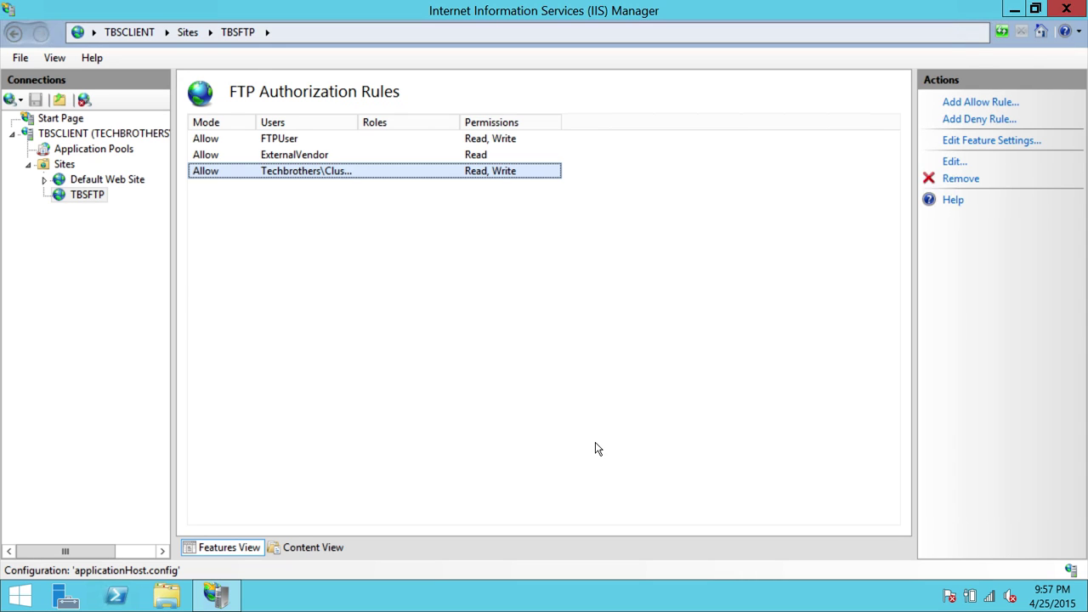
Review TBSFTP's ftp binding, confirming 192.168.1.44 on port 1992, without making changes
click(546, 307)
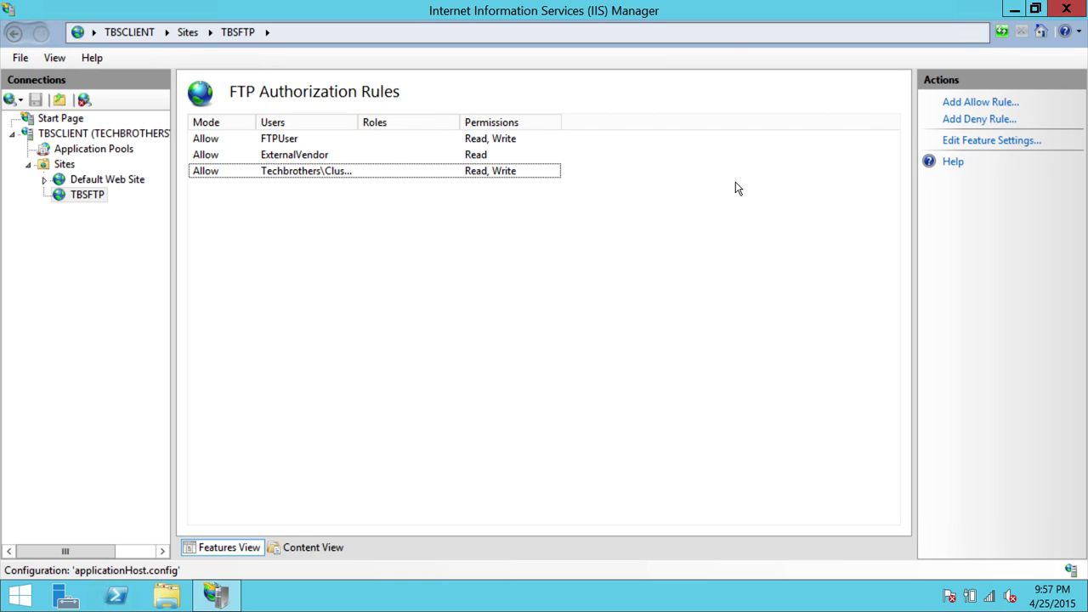
click(85, 197)
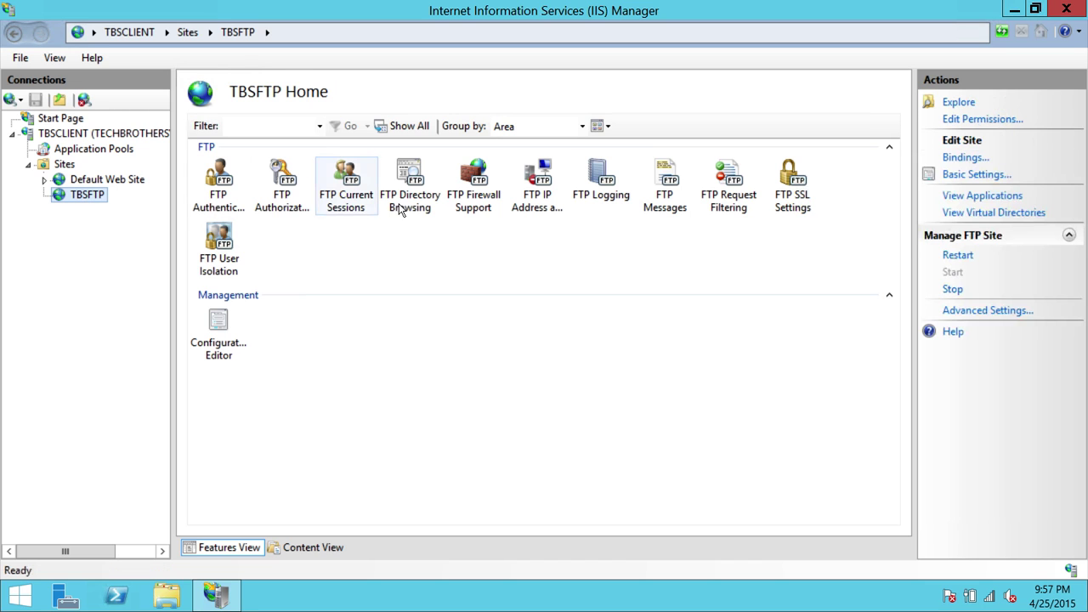
click(964, 158)
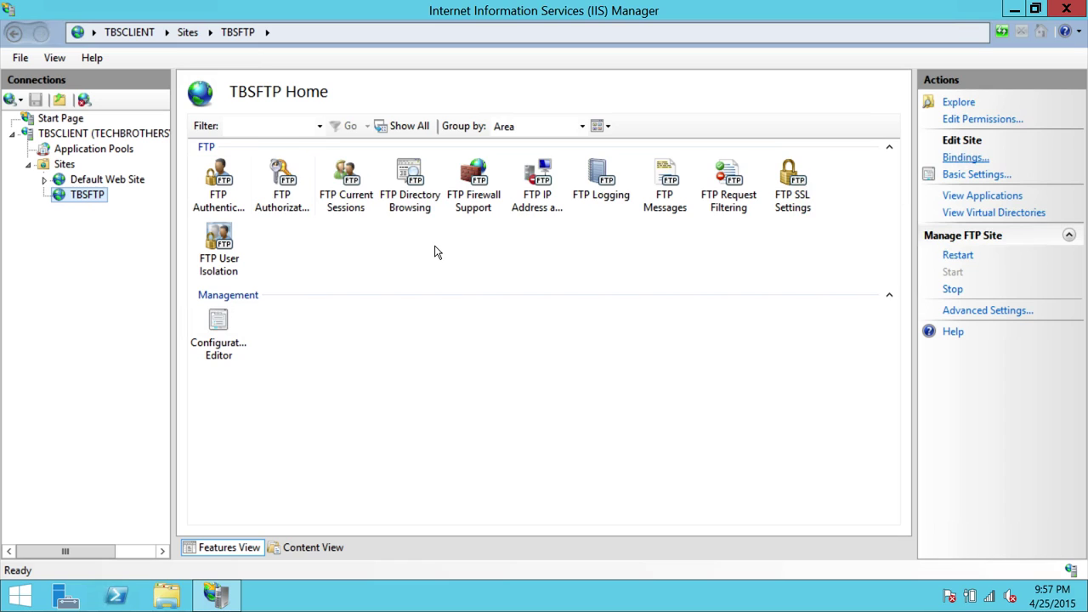
click(497, 193)
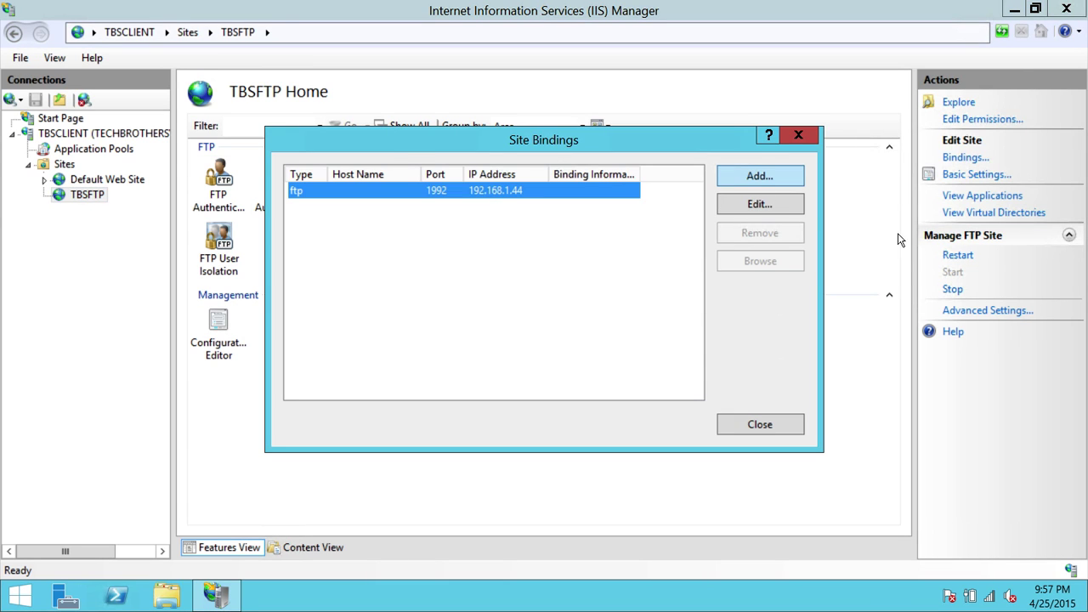
click(758, 204)
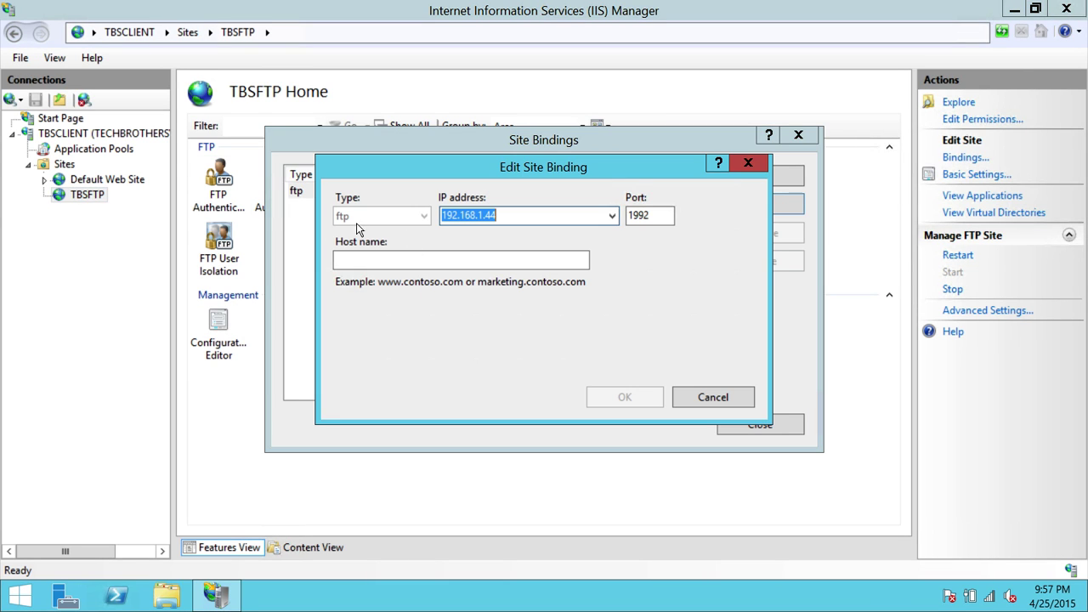
click(523, 216)
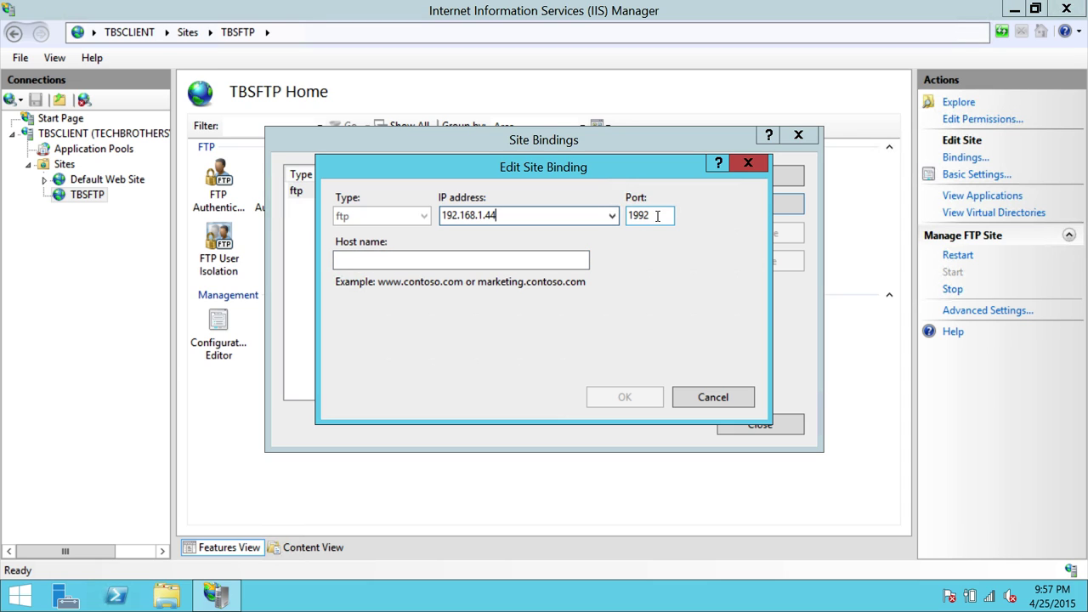
click(704, 398)
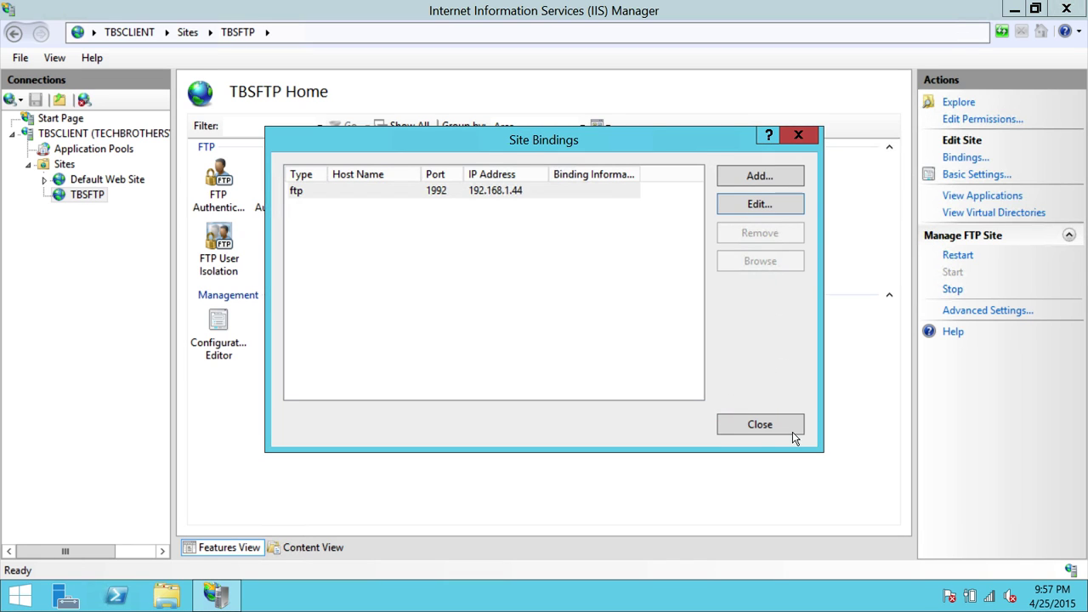
click(759, 424)
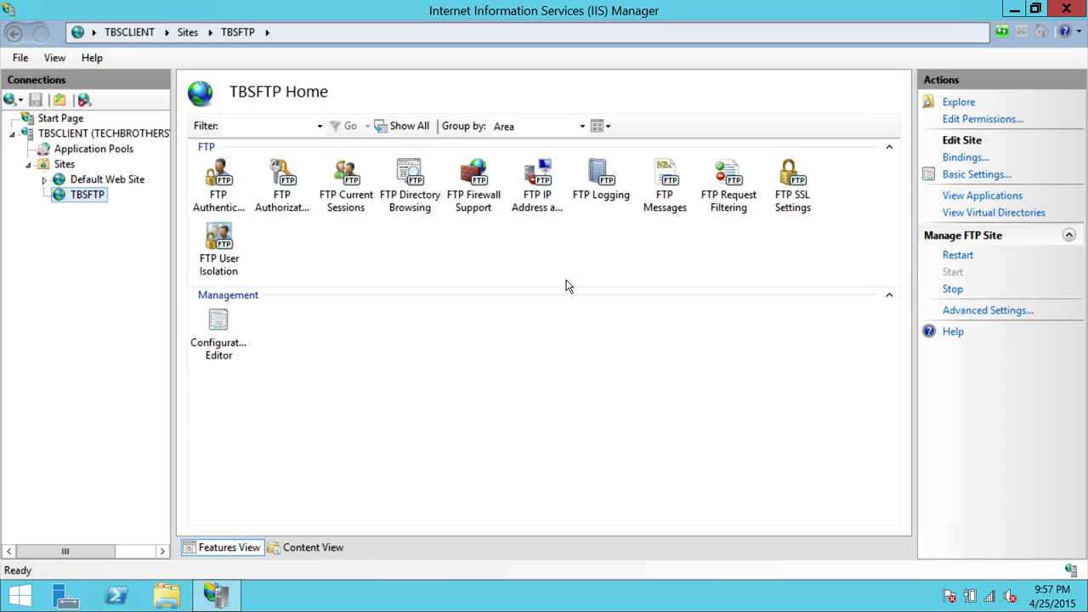
Open TBSFTP's FTP Firewall Support settings, showing port range 0-0 and no external IP
double_click(489, 202)
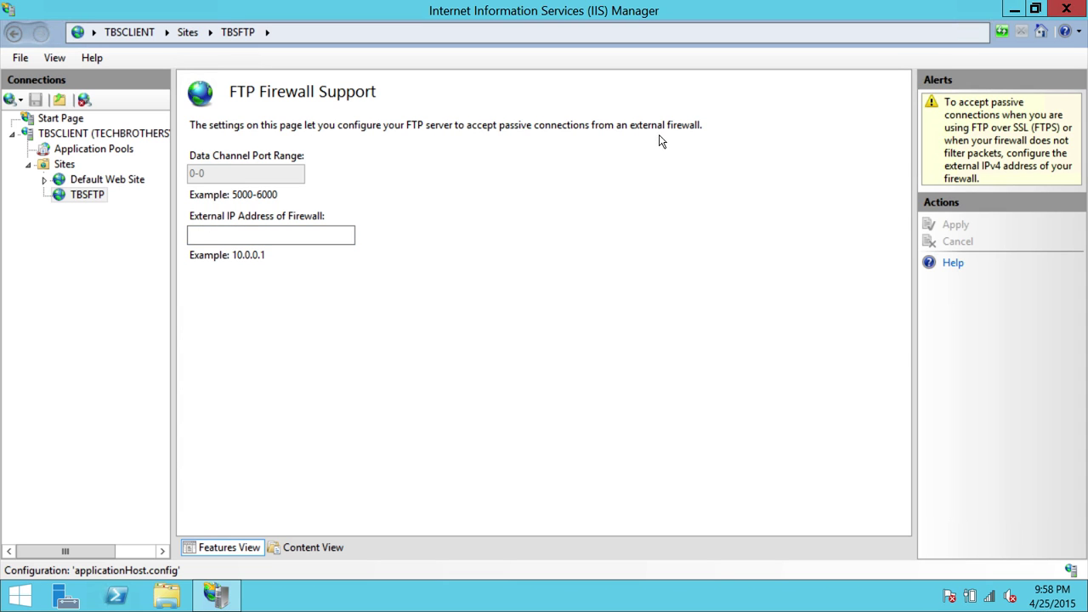
right_click(22, 598)
Search Start for 'Firew' and launch Windows Firewall with Advanced Security
click(22, 599)
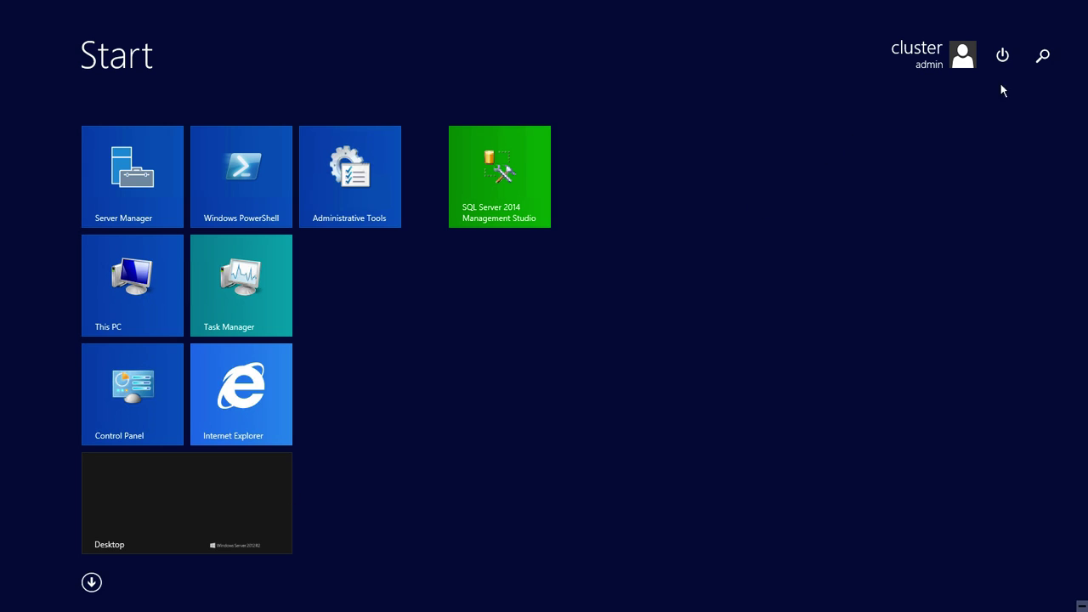
click(1043, 55)
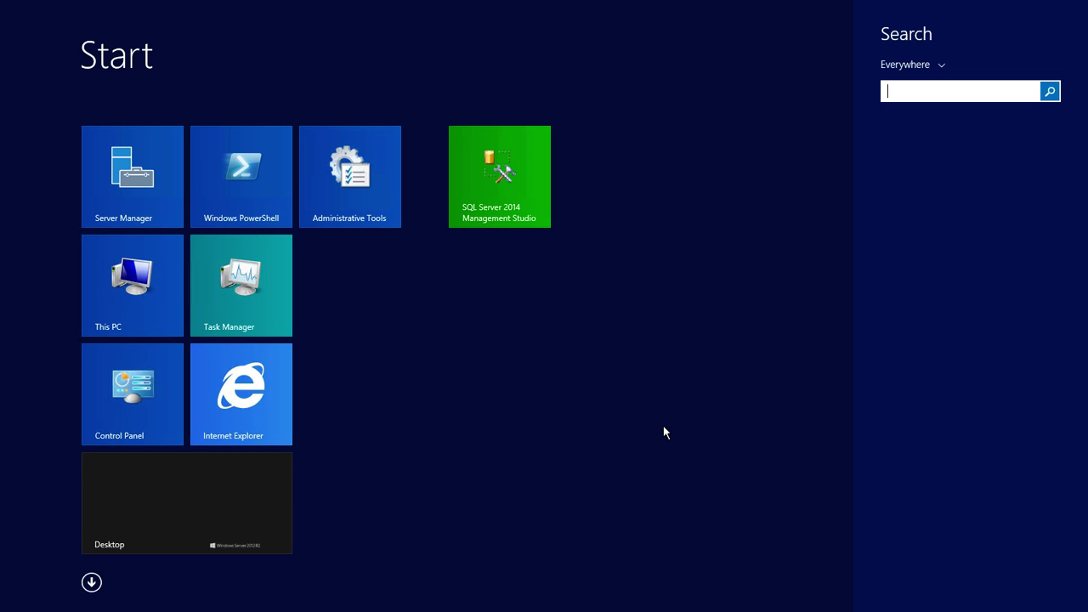
text(Firewall)
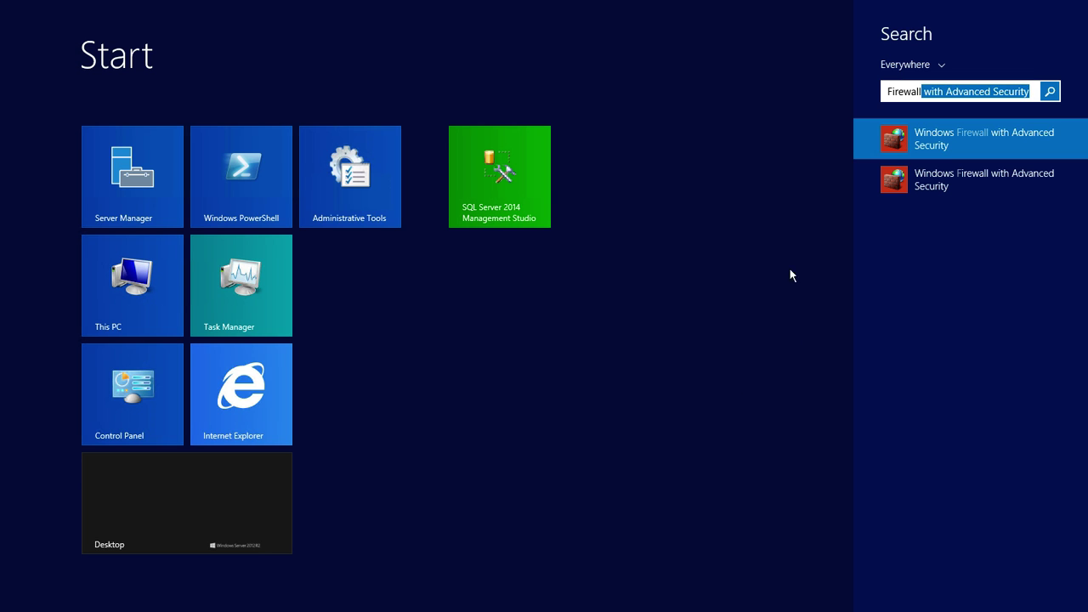
click(880, 148)
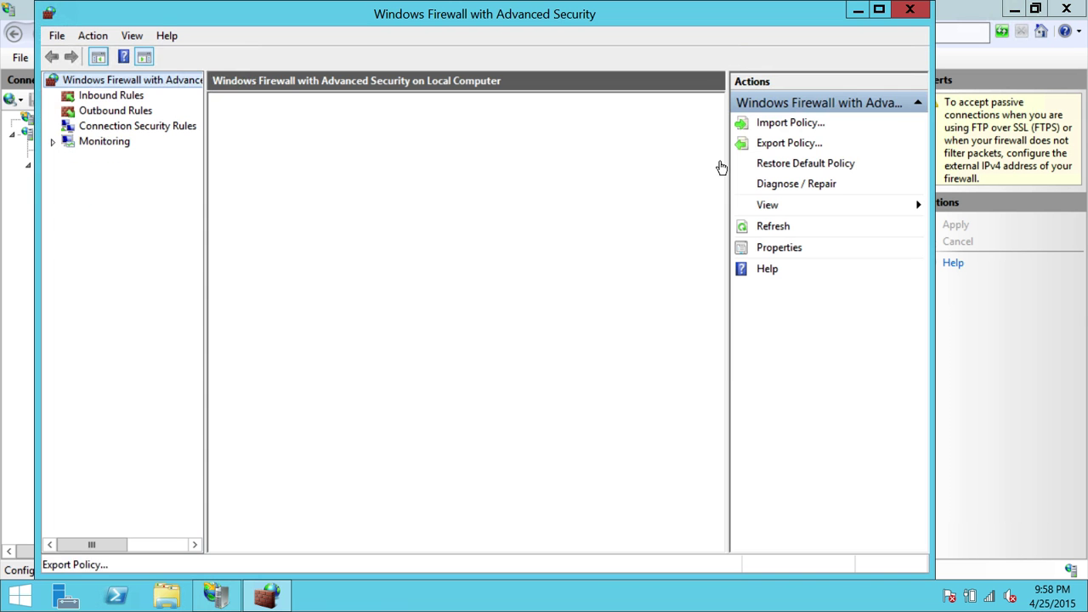
Show Inbound Rules and locate the FTP Server (FTP Traffic-In) rule
click(111, 96)
scroll(717, 210, down, 2)
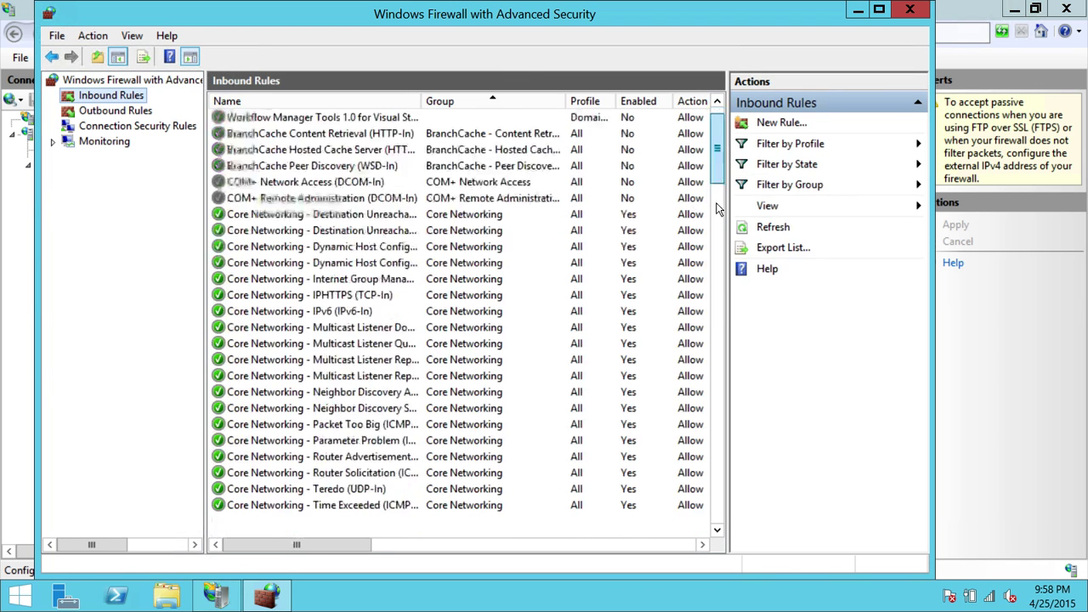
scroll(717, 210, down, 7)
click(357, 409)
scroll(377, 410, down, 2)
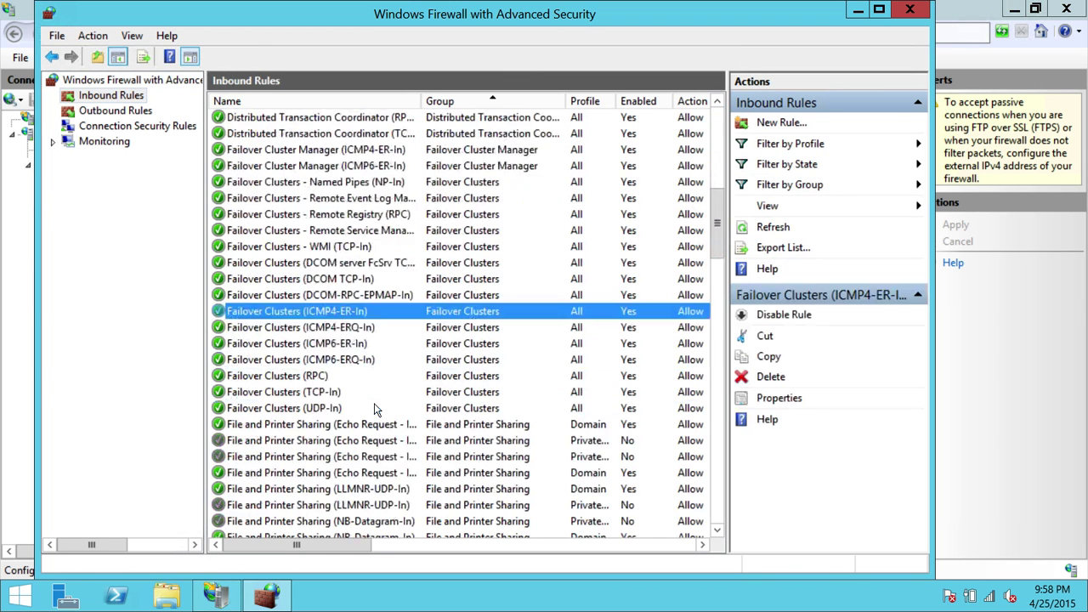
scroll(377, 410, down, 1)
scroll(323, 389, down, 2)
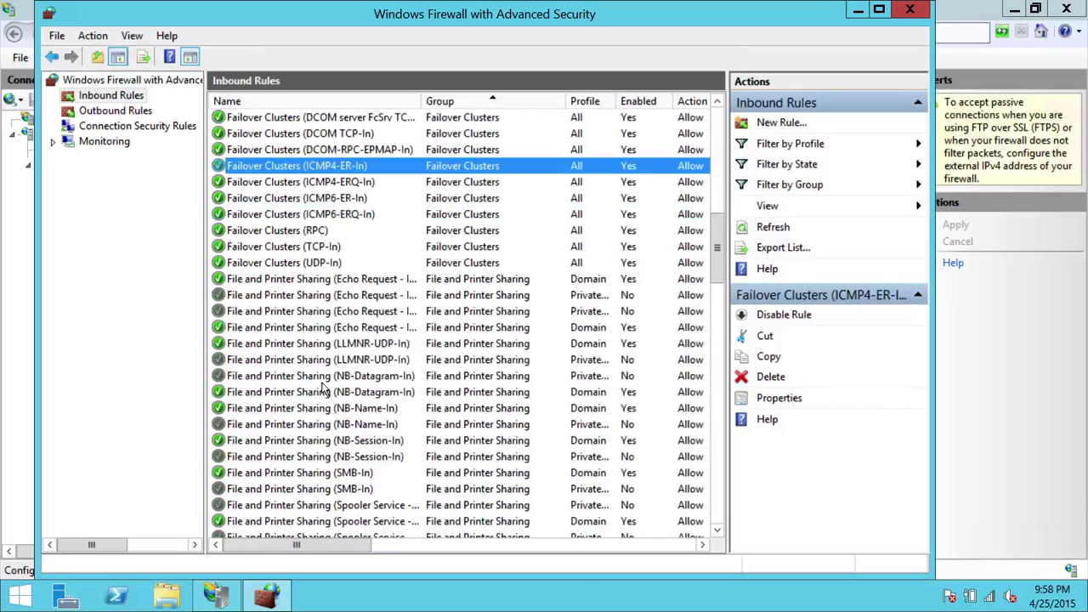
scroll(322, 389, down, 1)
scroll(324, 382, down, 2)
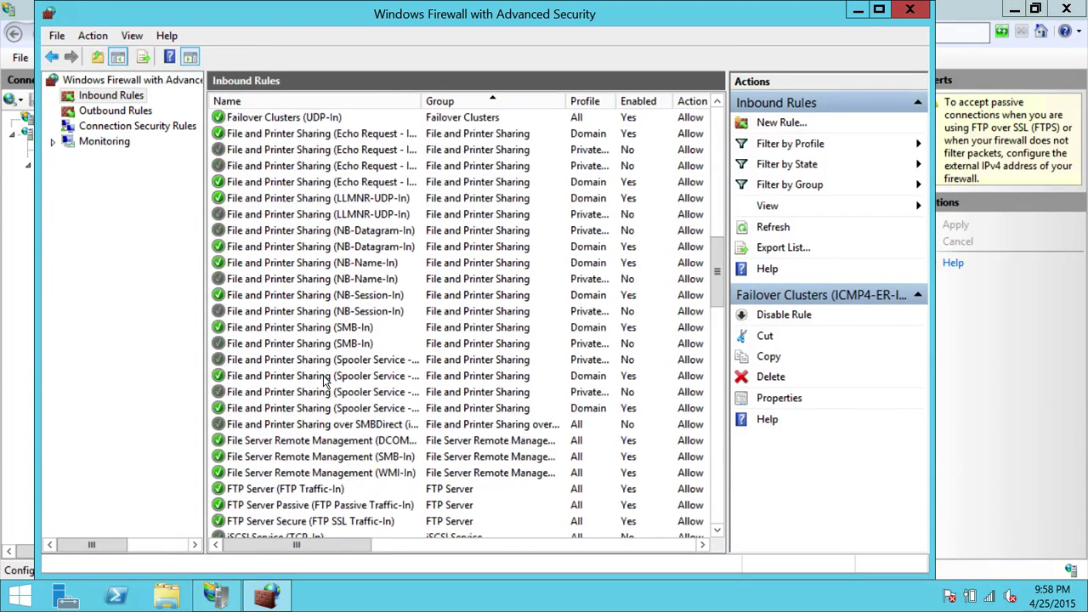
scroll(324, 381, down, 4)
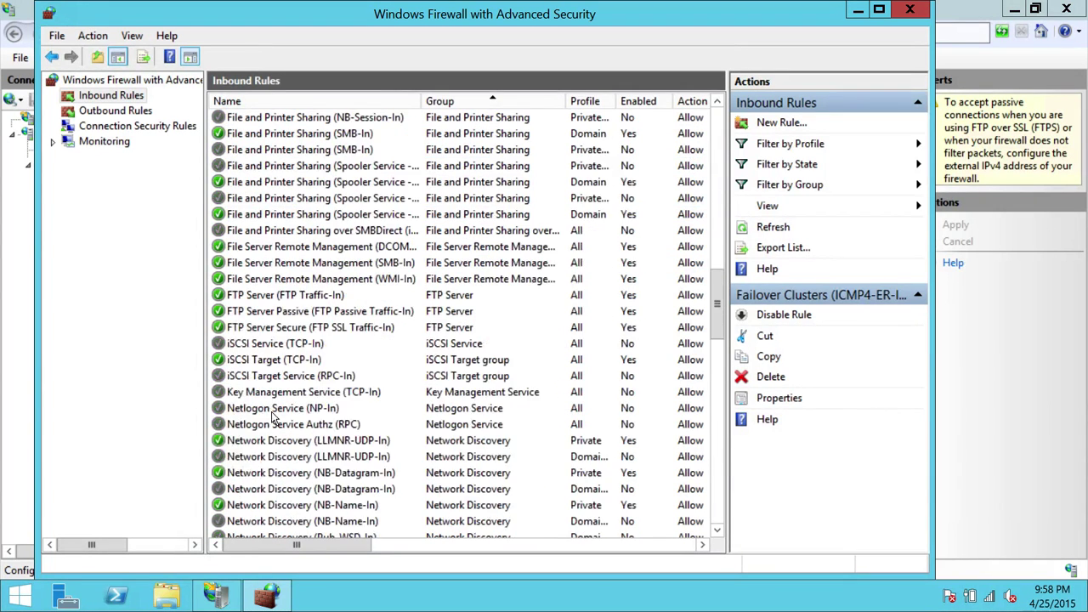
click(261, 295)
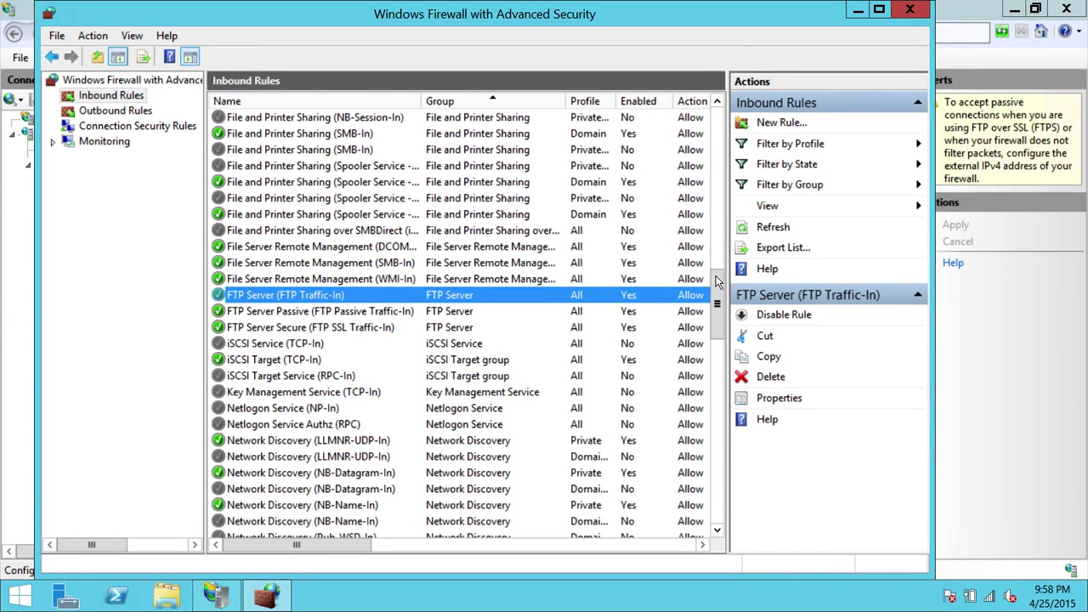
scroll(717, 306, up, 3)
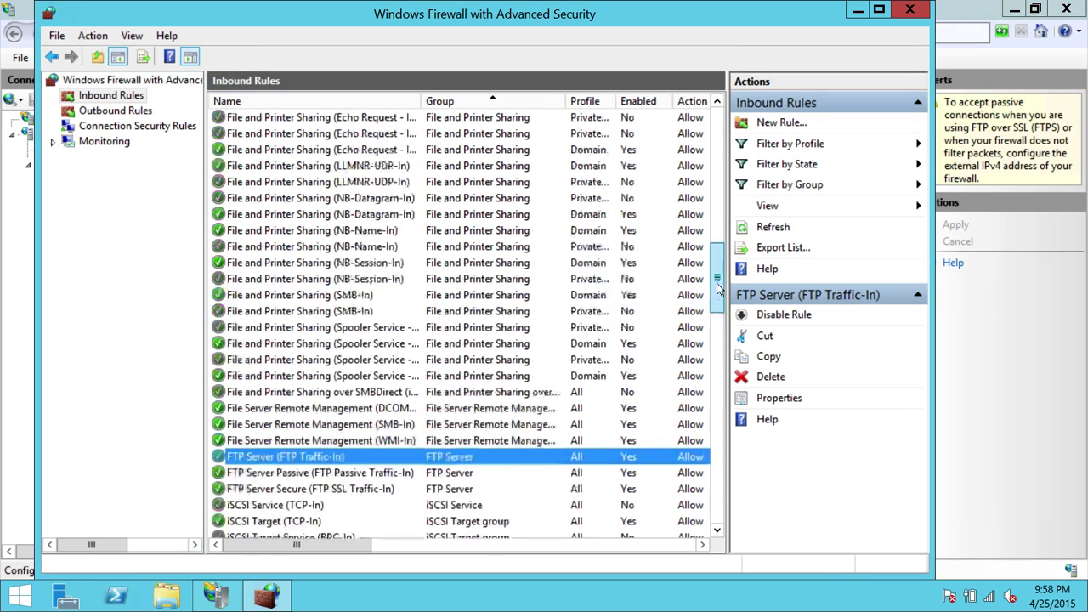
scroll(721, 323, down, 3)
scroll(724, 331, down, 3)
scroll(724, 319, up, 2)
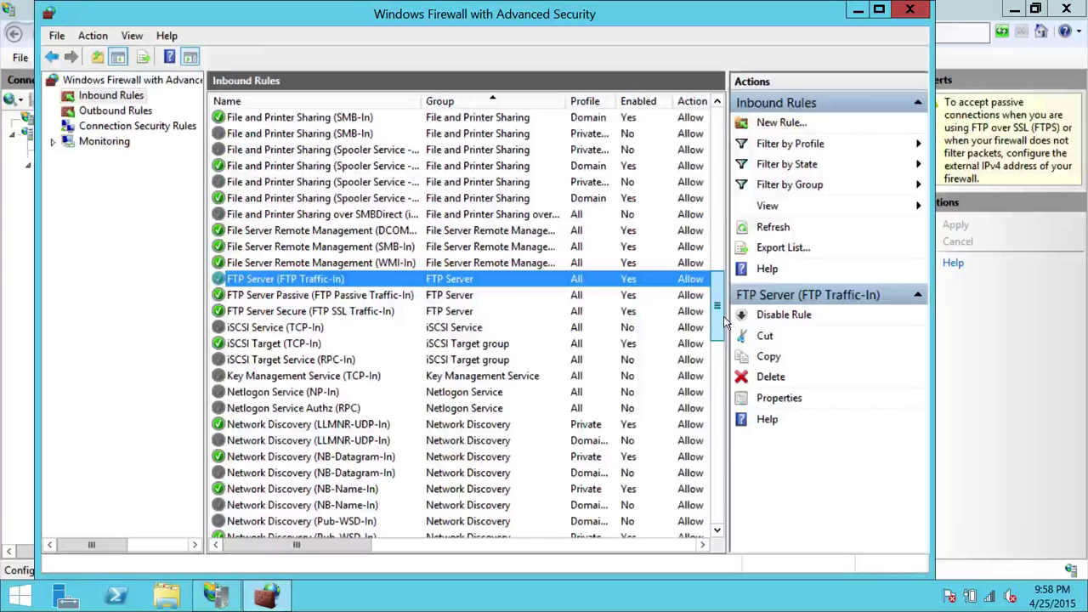
double_click(502, 284)
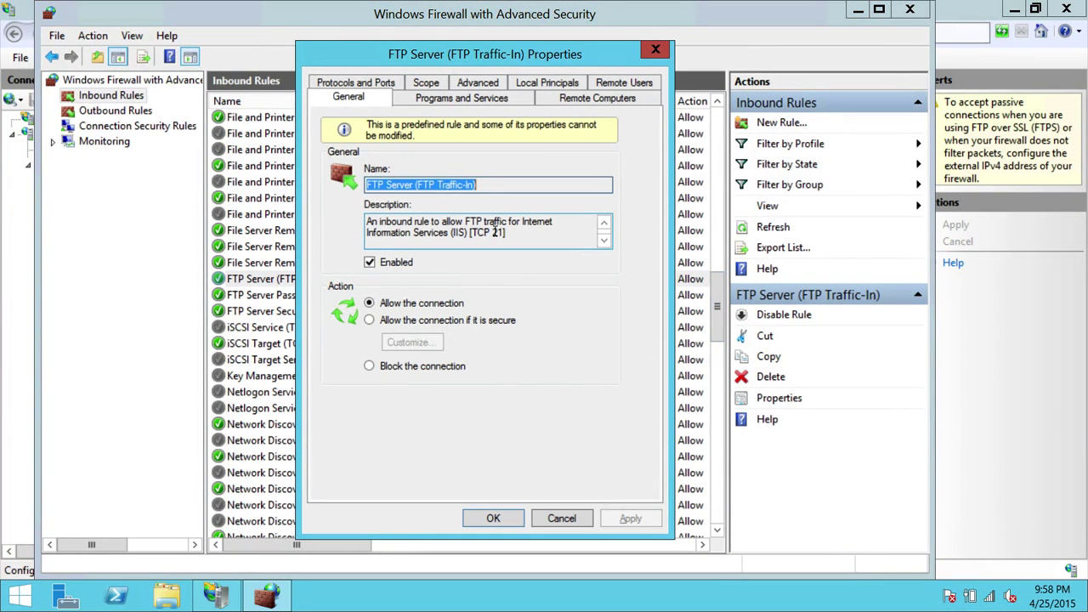
drag(505, 232, 474, 231)
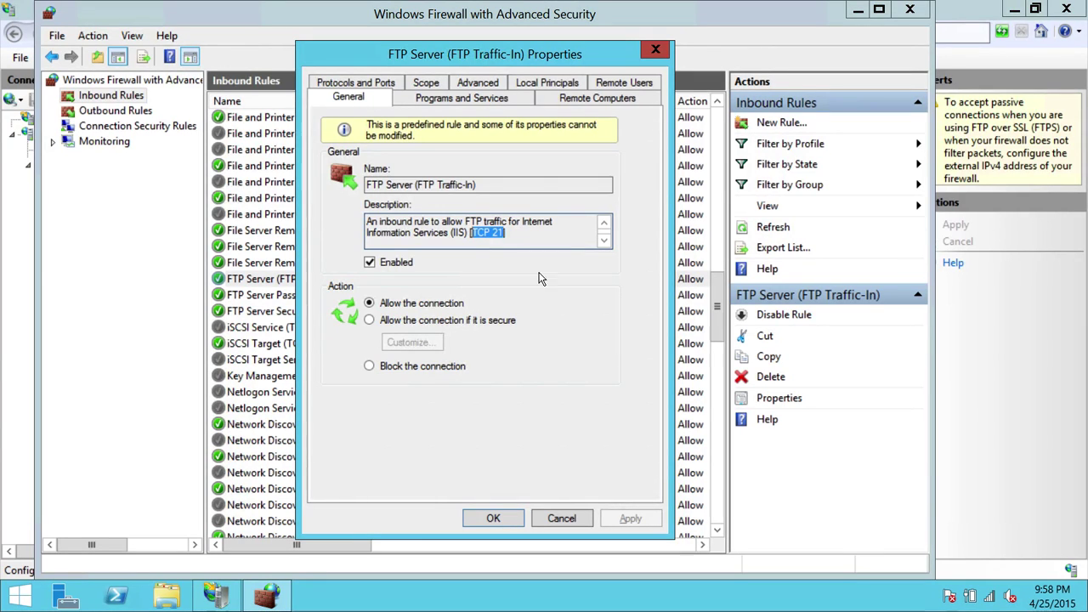
click(514, 228)
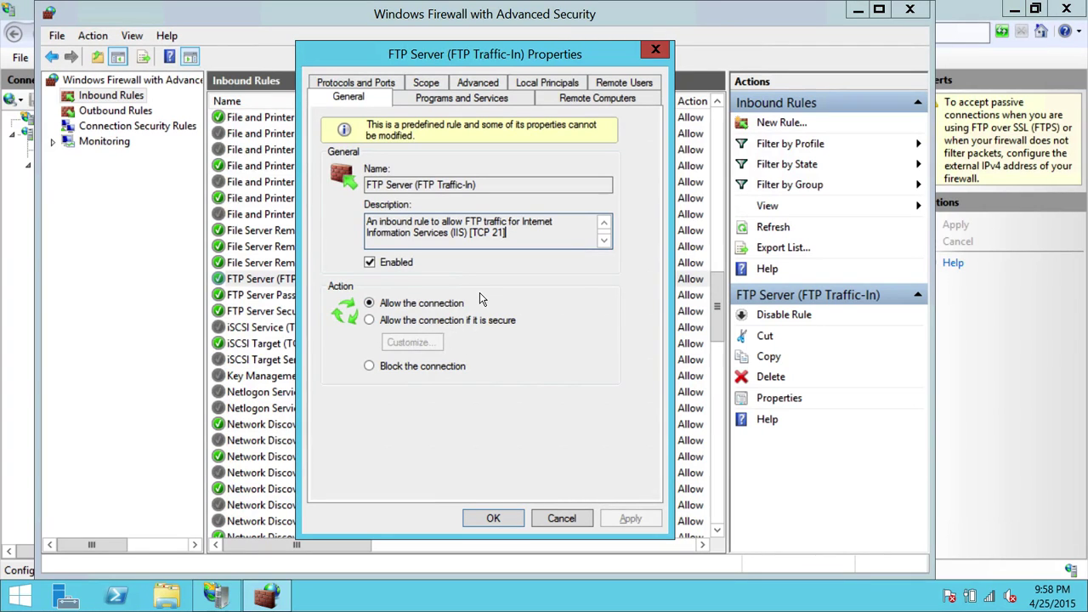
click(563, 519)
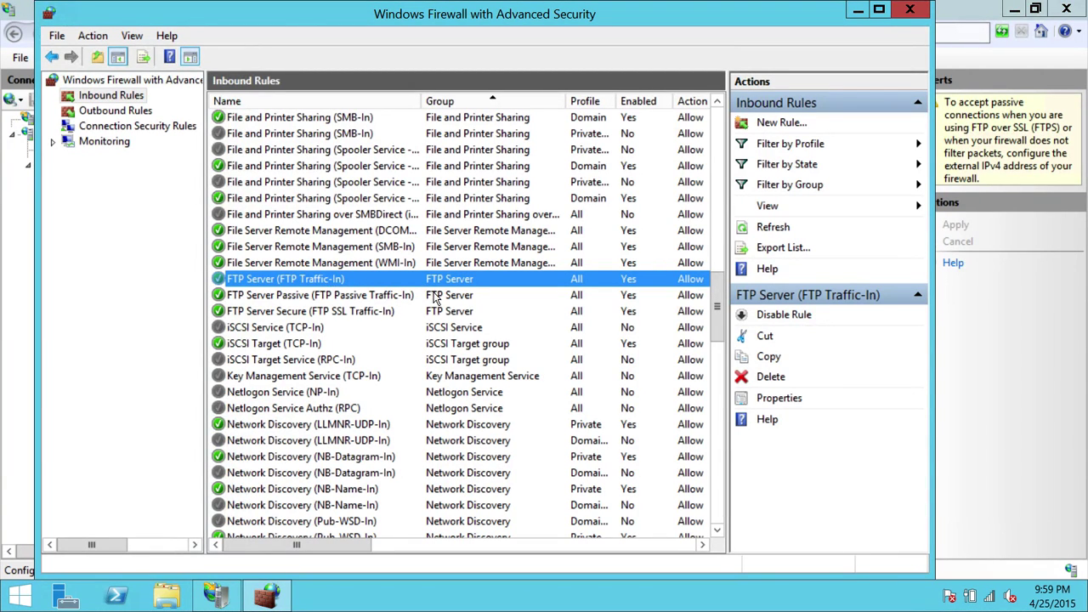
Set Firewall state to Off for the Domain, Private and Public profiles and close the console
click(127, 80)
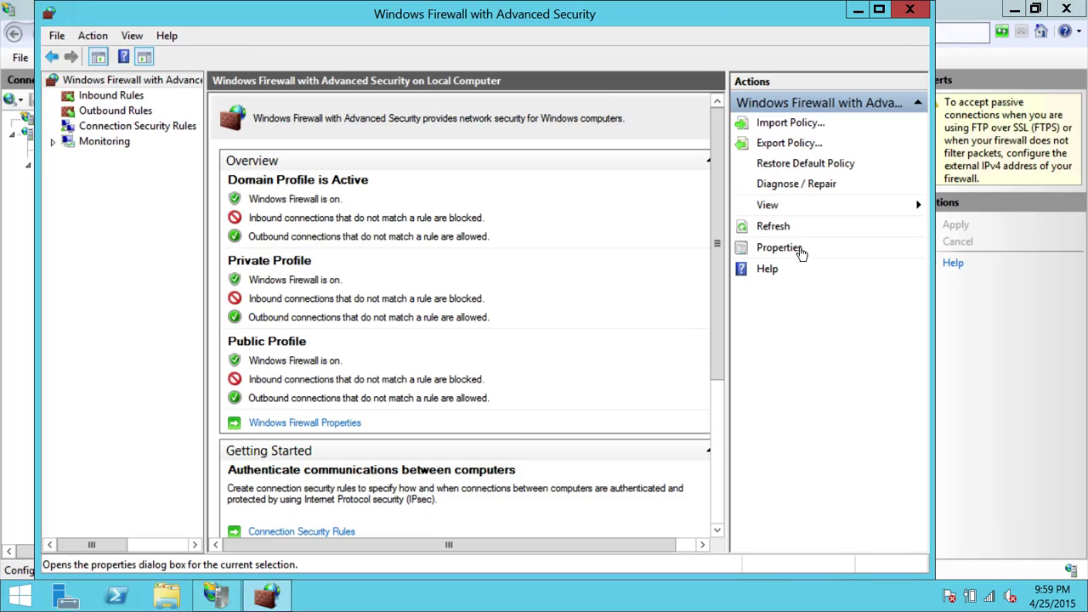
click(794, 250)
click(552, 148)
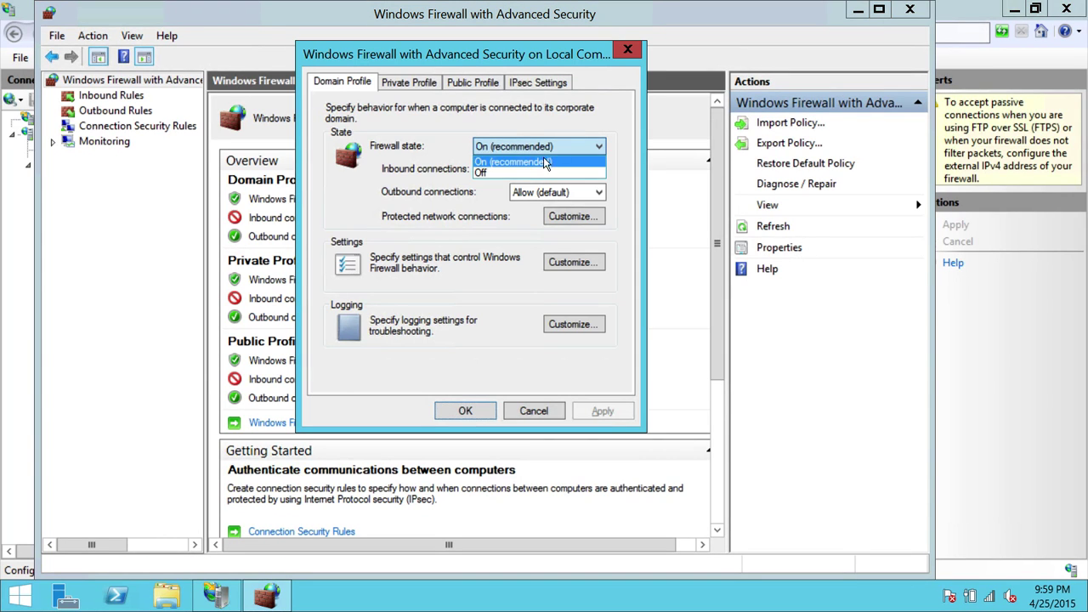
click(520, 176)
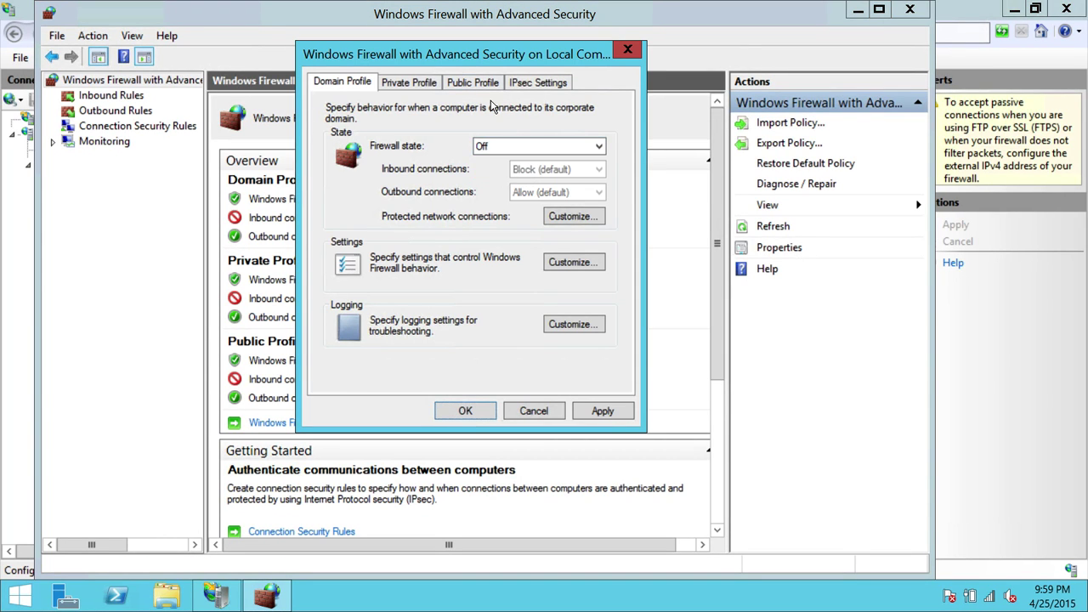
click(433, 86)
click(492, 144)
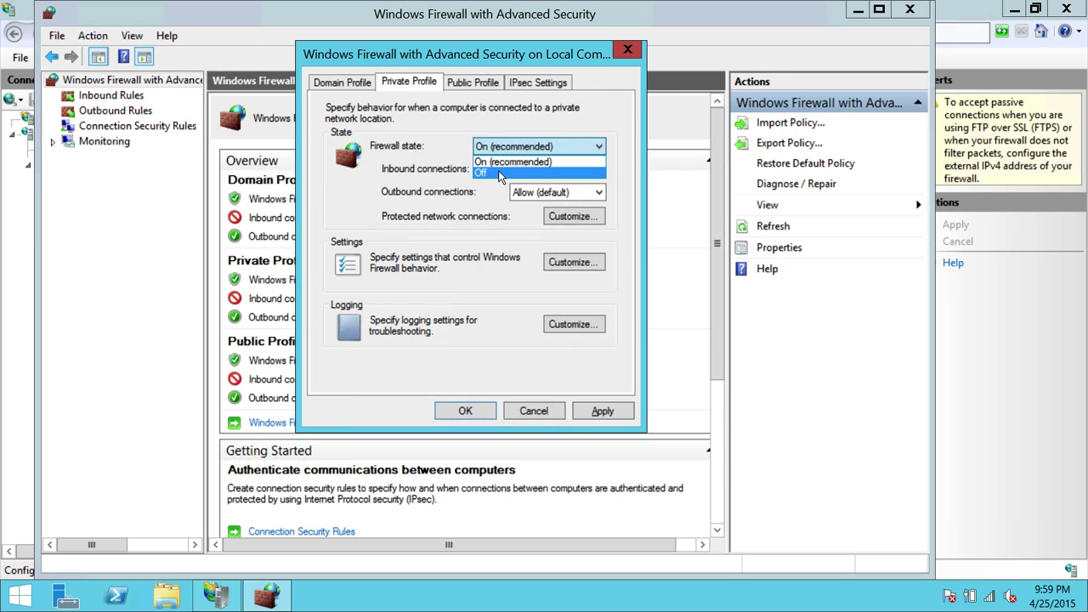
click(500, 173)
click(472, 82)
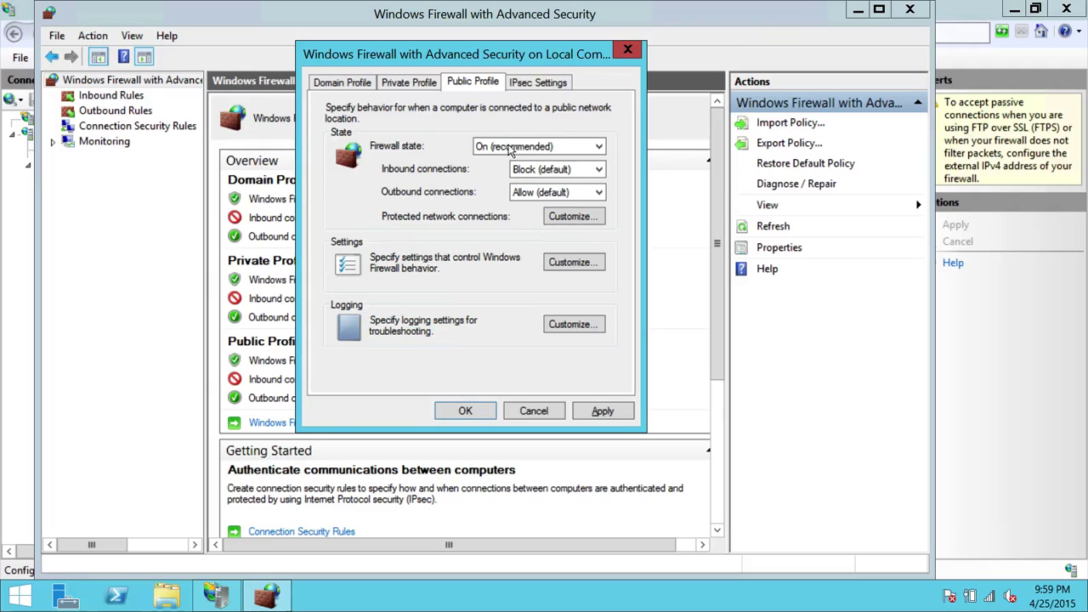
click(516, 149)
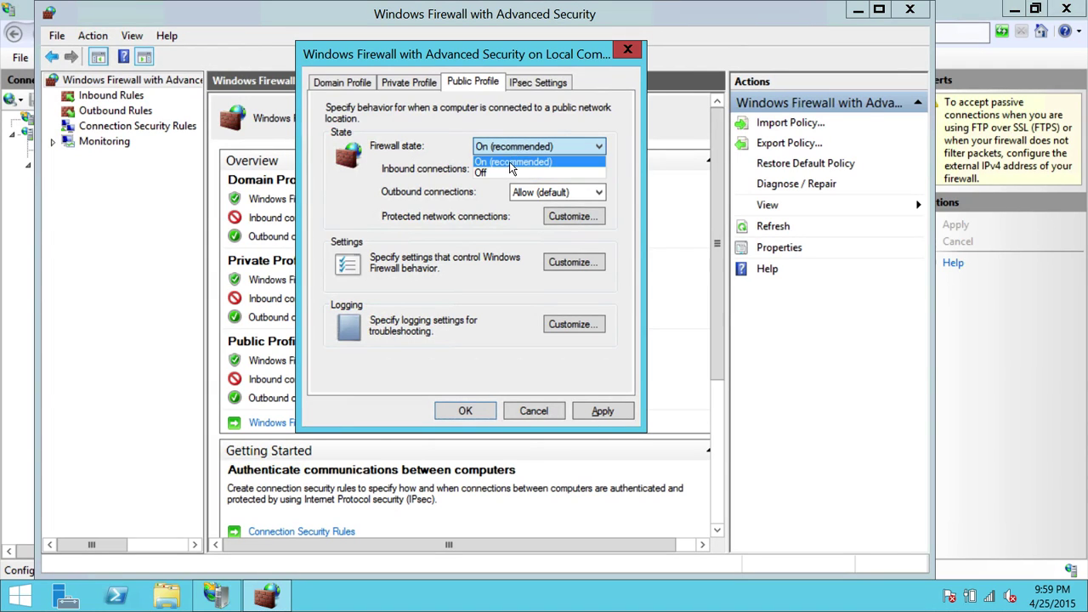
click(510, 174)
click(595, 411)
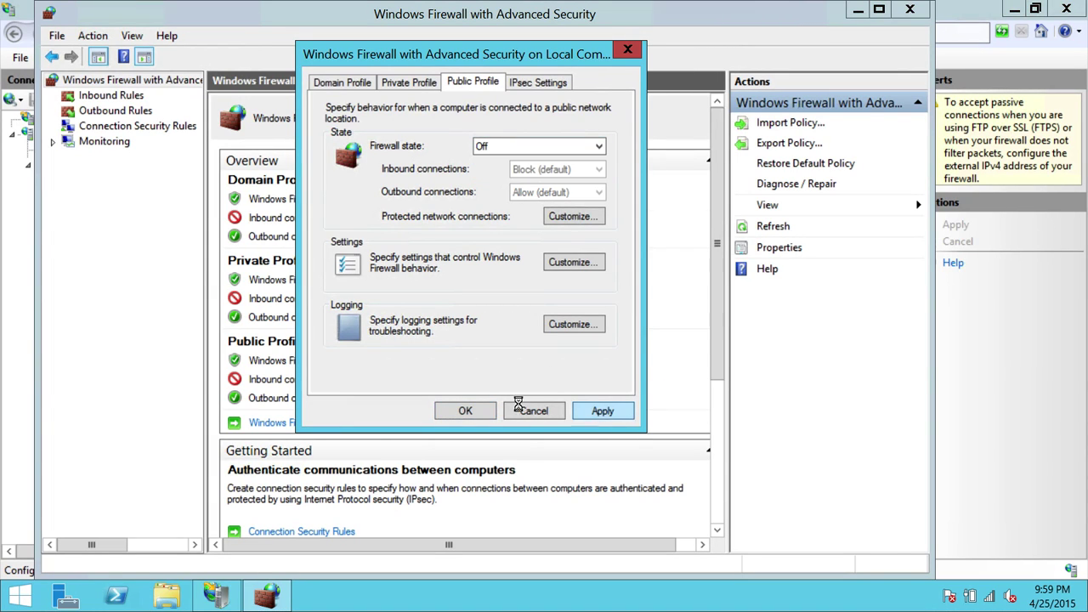
click(482, 414)
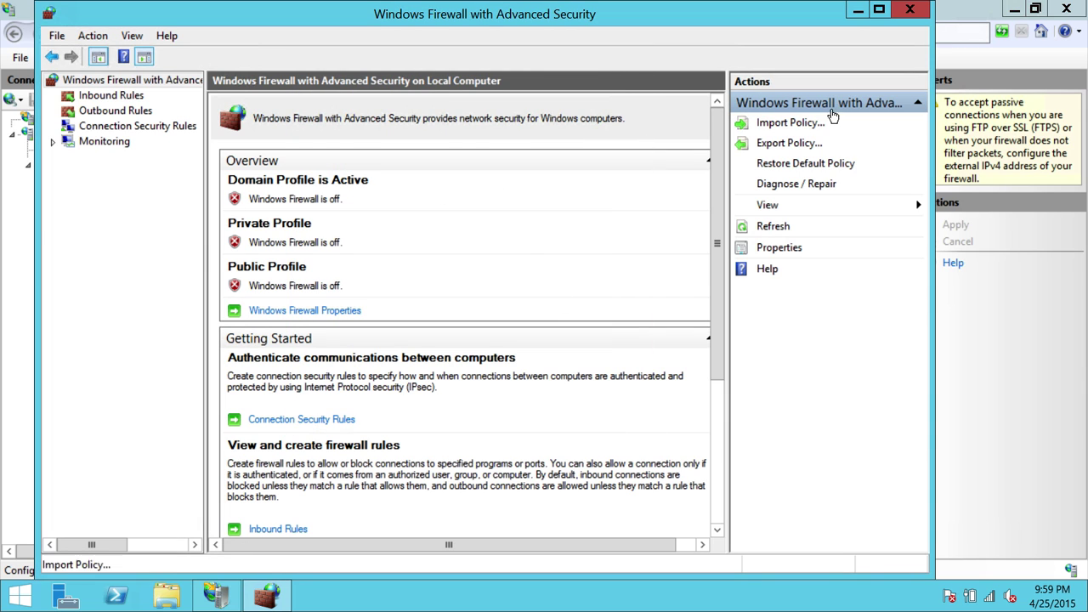
click(911, 10)
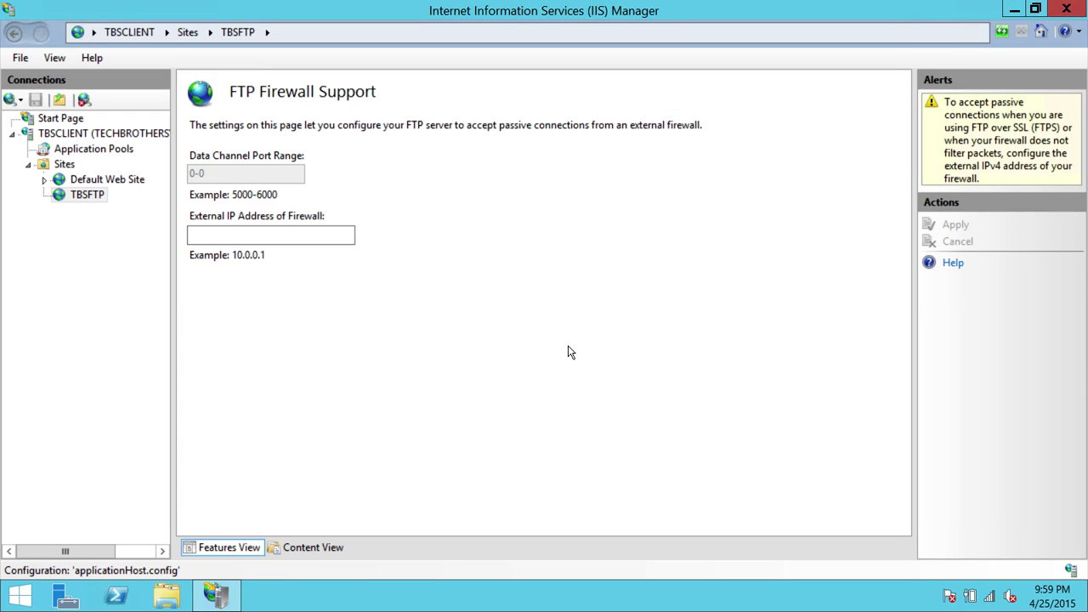
List the IIS sites to confirm TBSFTP on 192.168.1.44:1992, then start Internet Explorer
click(65, 164)
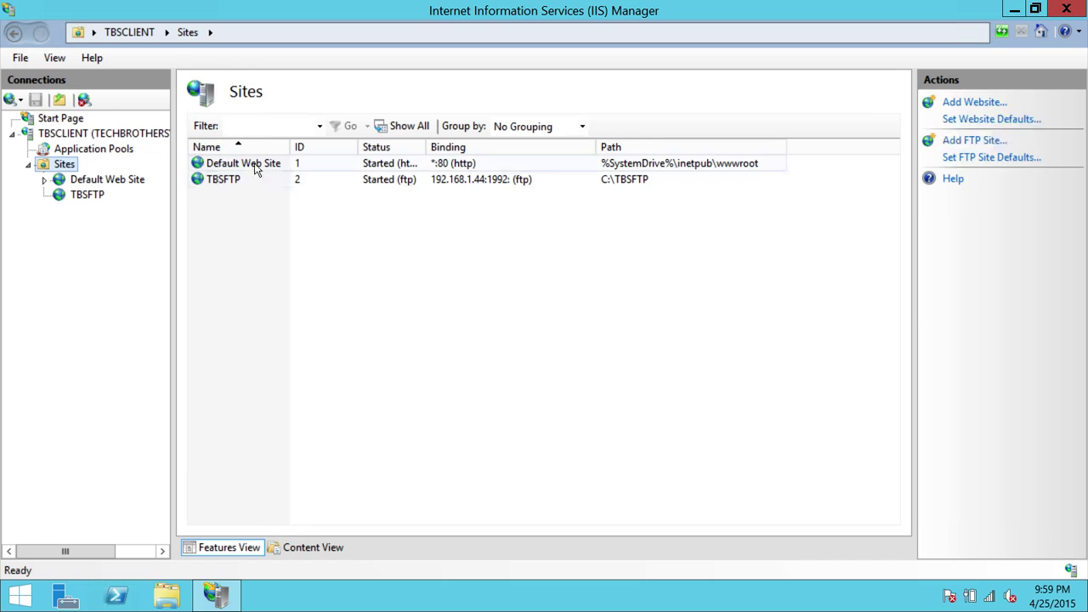
click(644, 290)
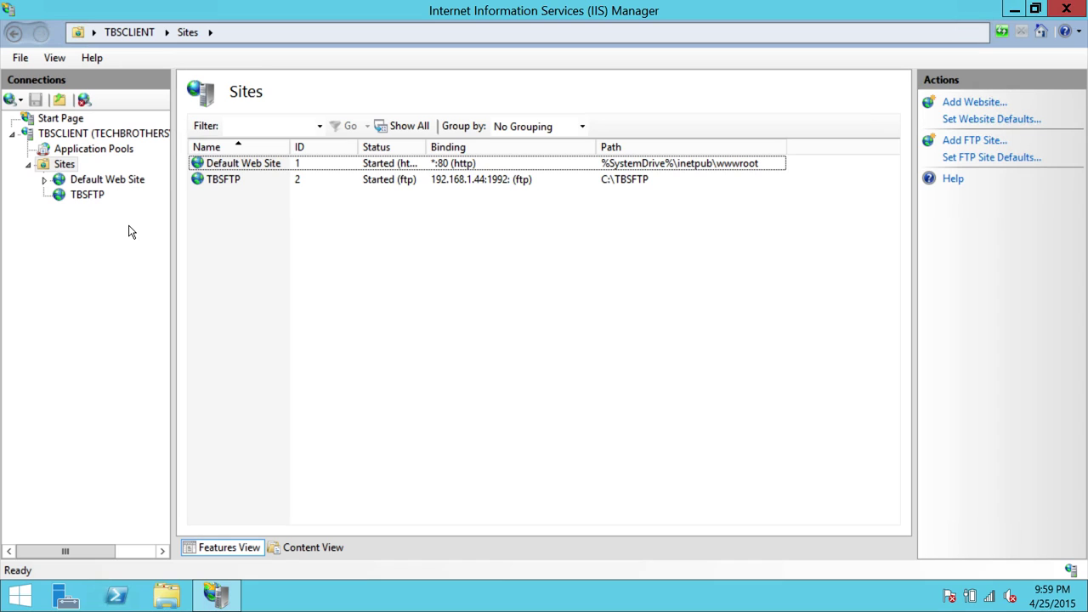
click(19, 596)
click(251, 383)
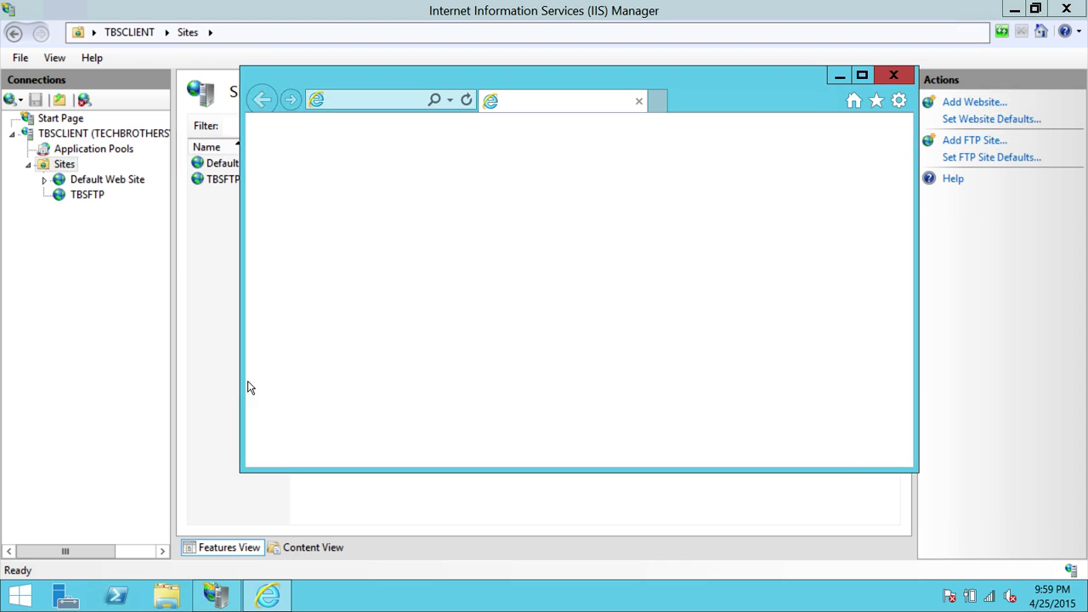
Browse to ftp://192.168.1.44:1992/ to see DemoTxtfile.txt listed
click(408, 101)
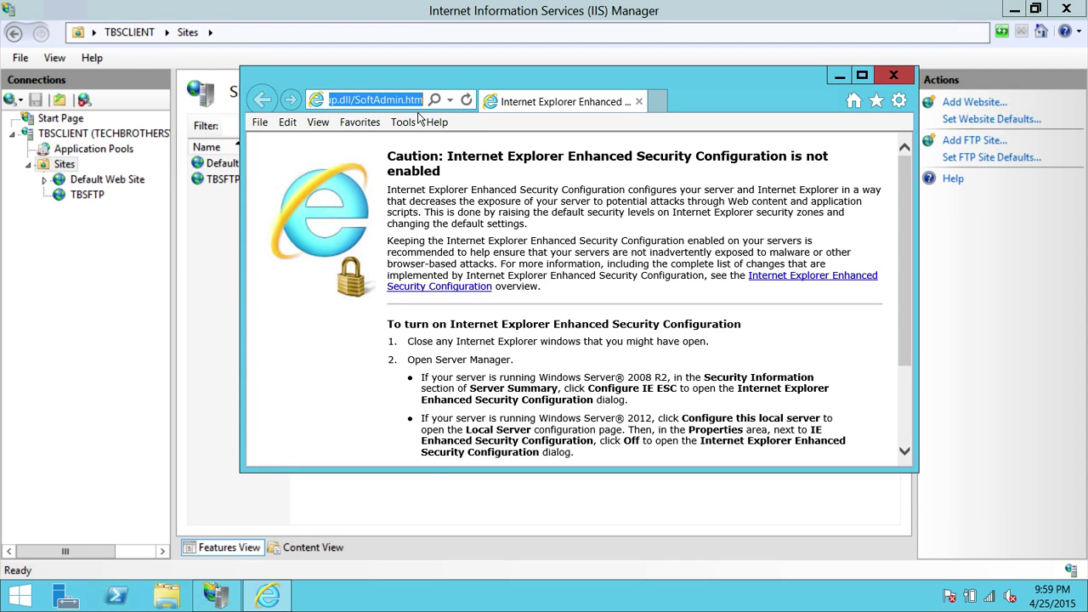
text(fpt)
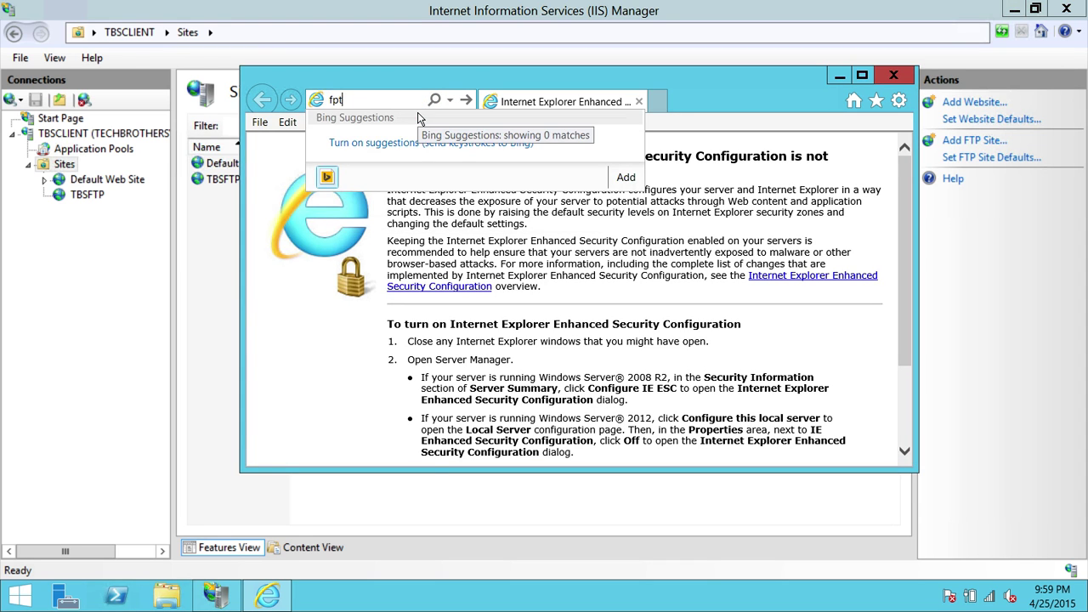
key(BackSpace)
text(t)
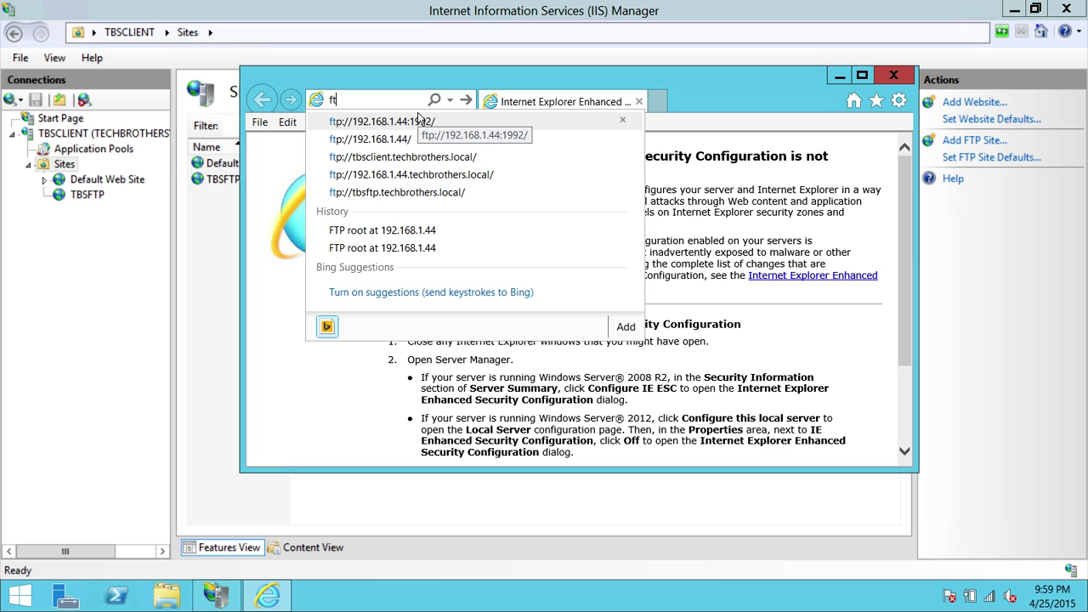
key(Down)
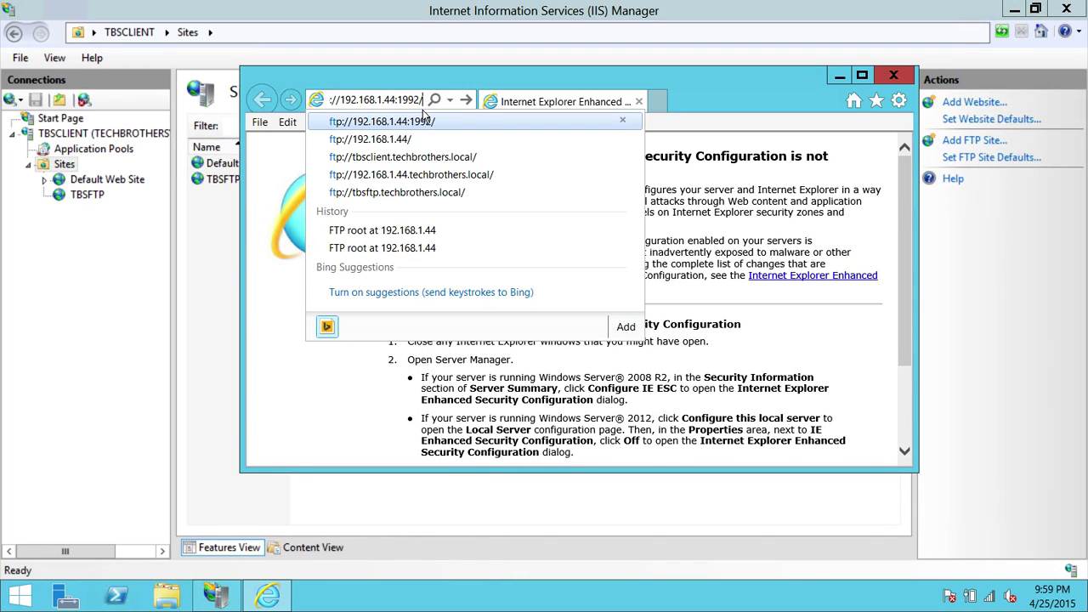
click(423, 114)
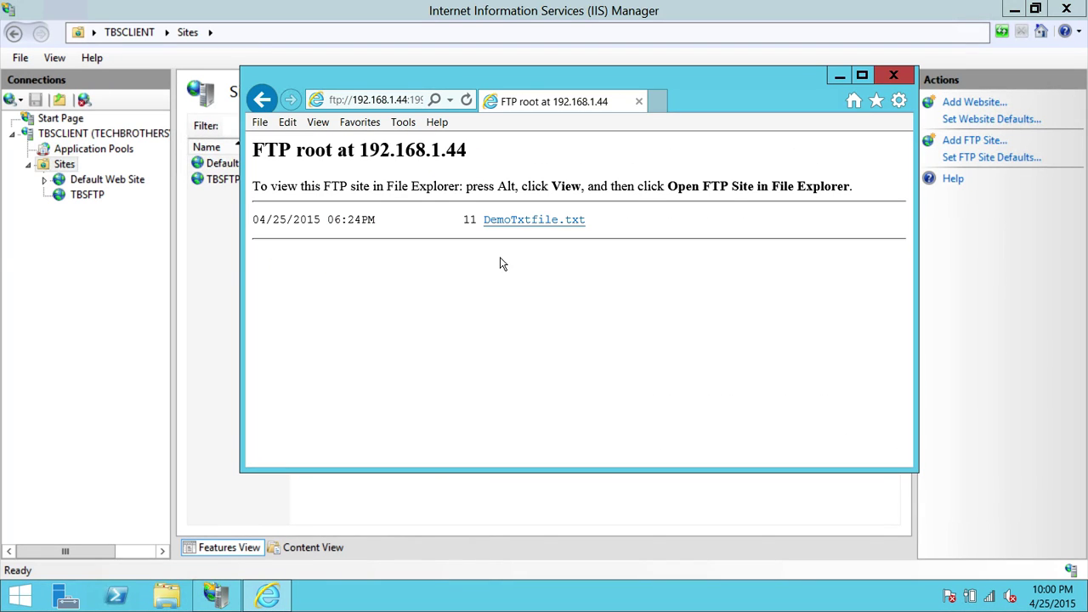
Reload the site as ftp://192.168.1.44 without the port, which lists no files
click(387, 102)
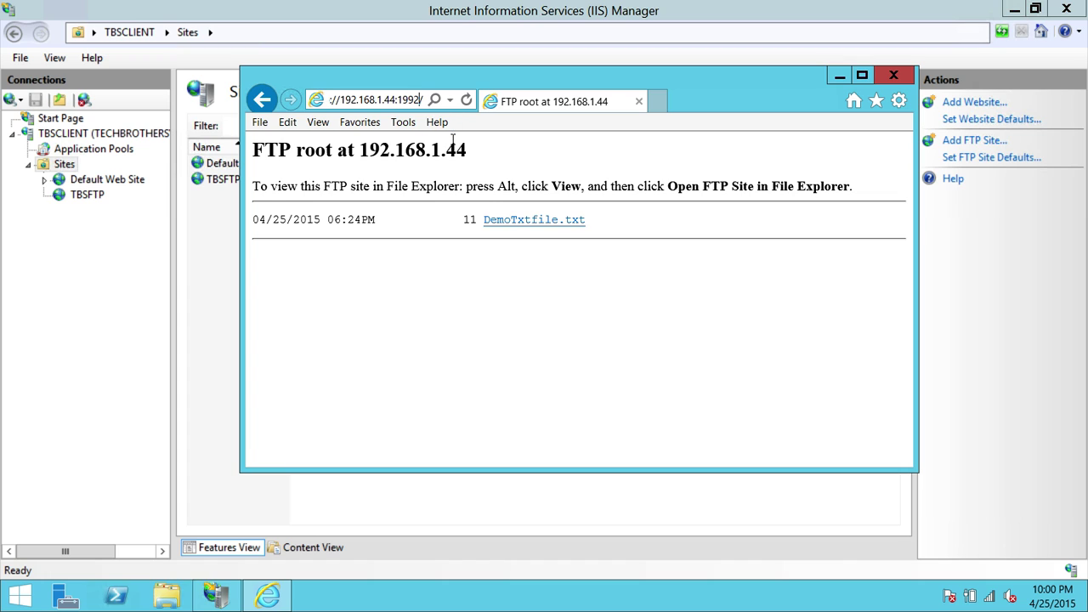
key(BackSpace)
key(BackSpace)
key(BackSpace)
key(BackSpace)
key(BackSpace)
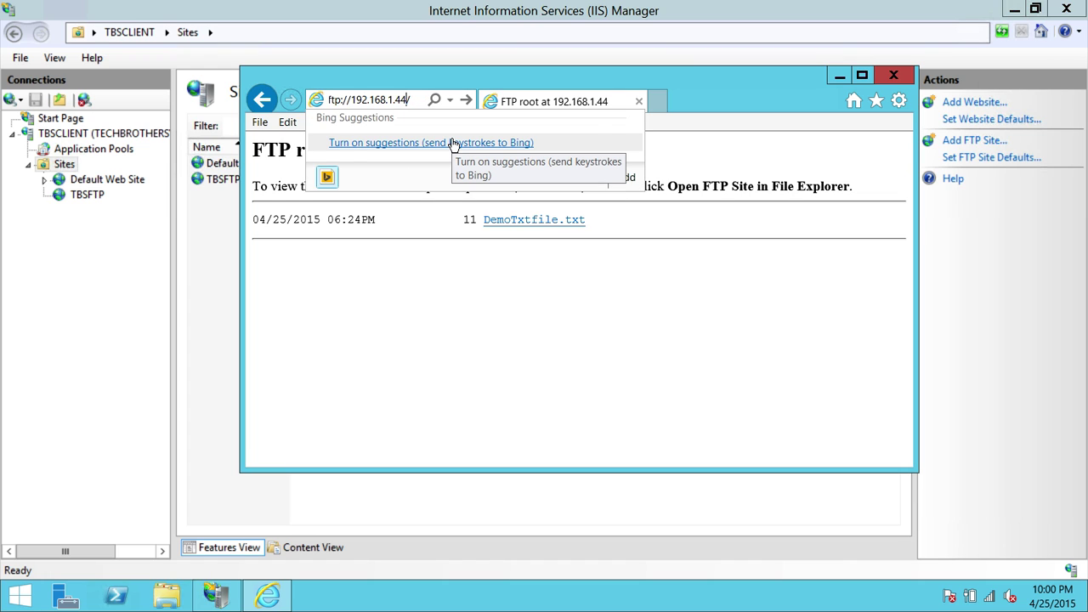
key(Return)
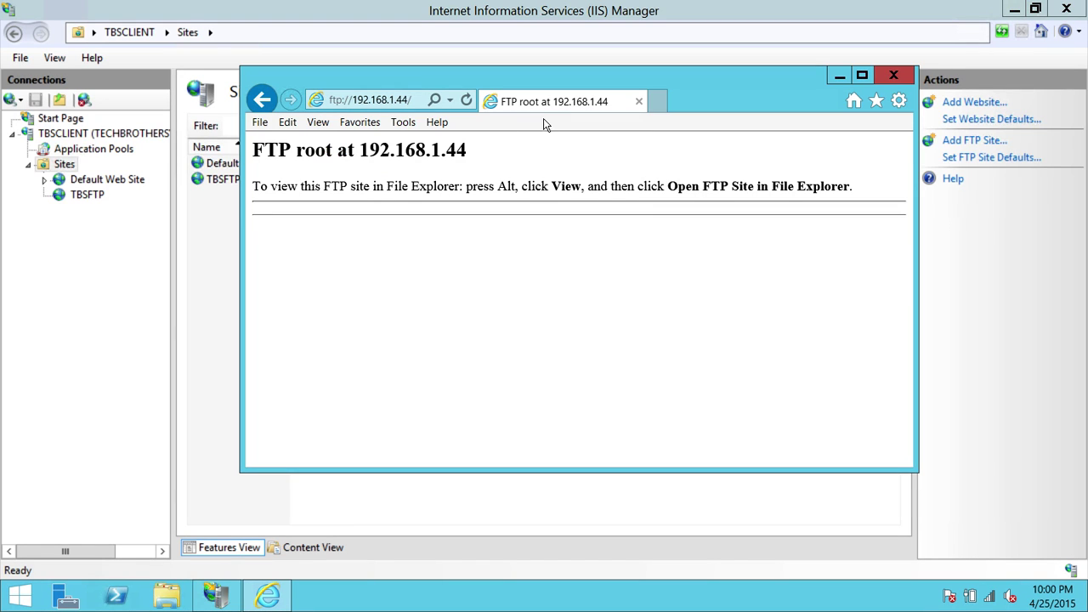
Try View > Open FTP site in File Explorer and dismiss the connection-failed error
click(403, 123)
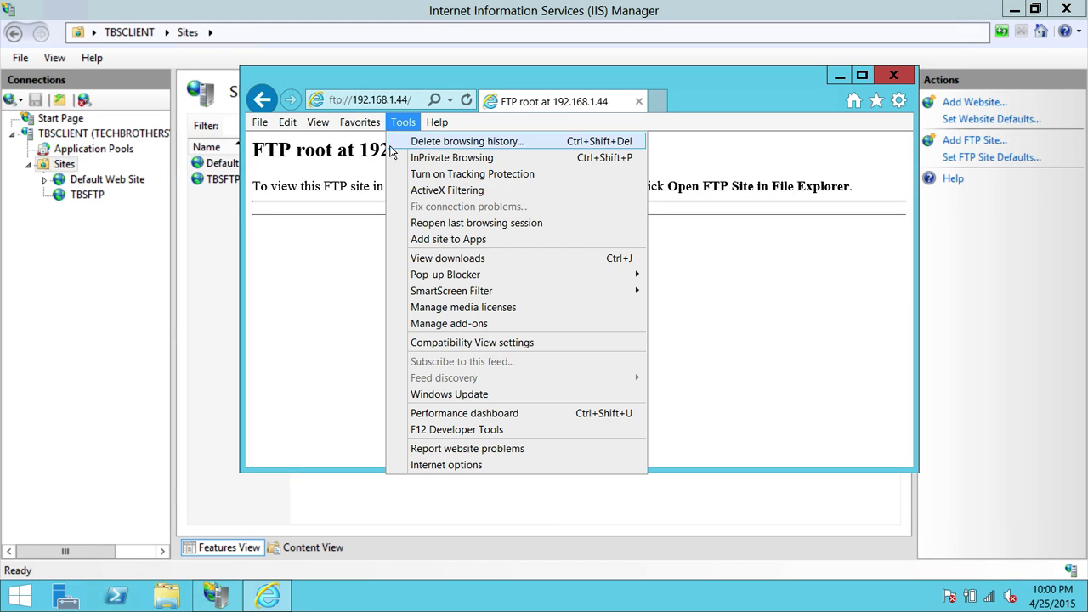
click(324, 125)
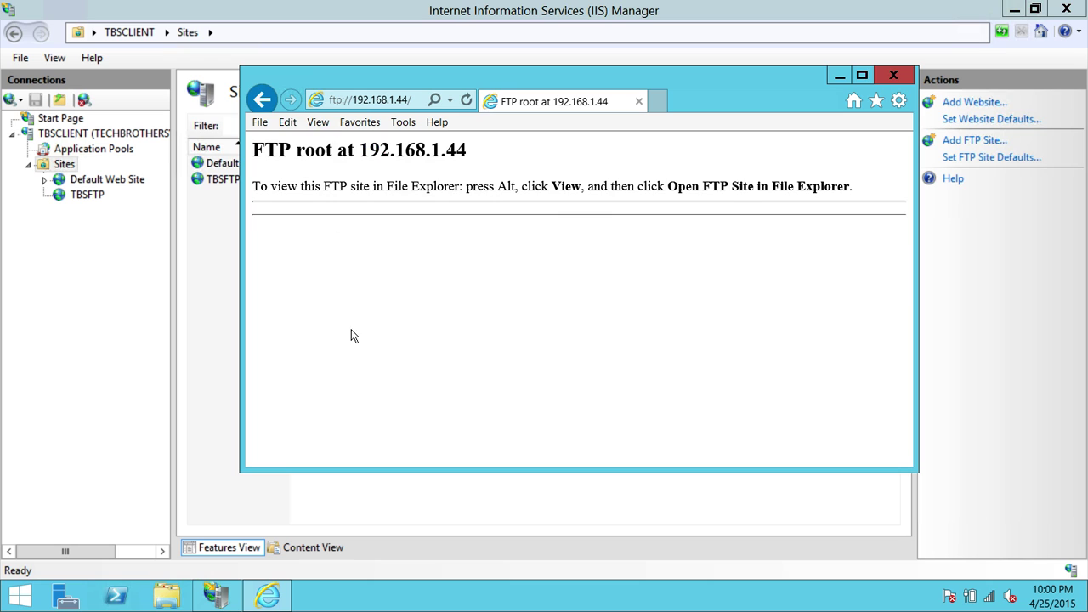
click(322, 128)
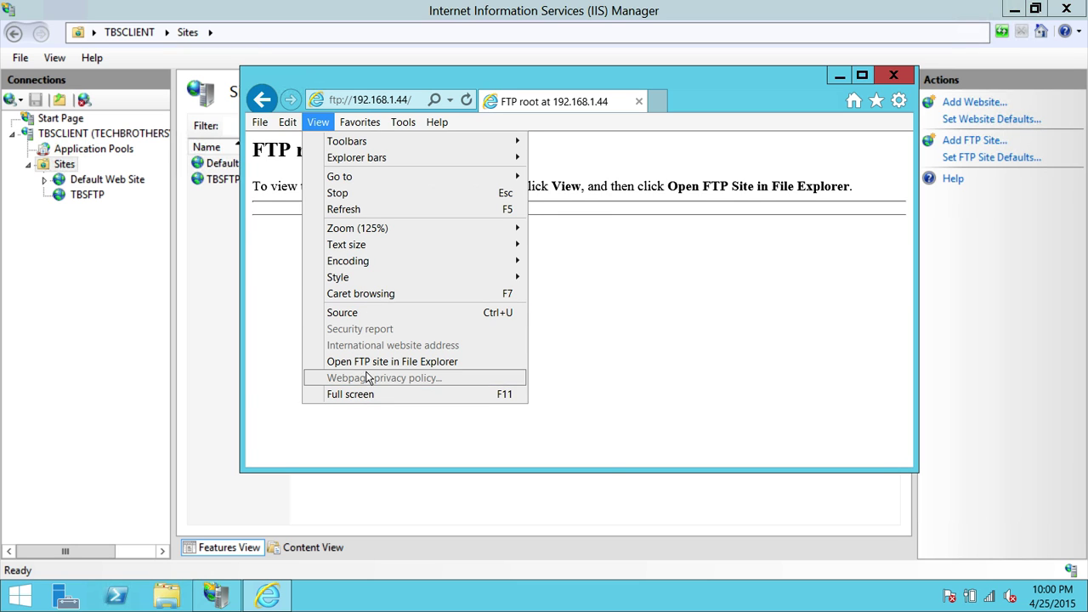
click(407, 363)
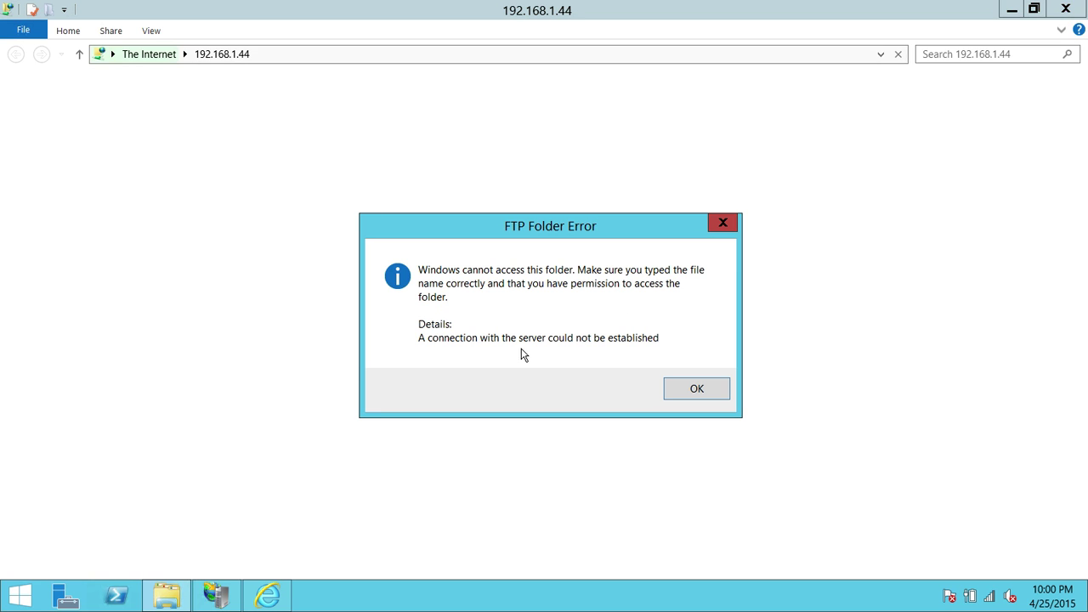
click(697, 389)
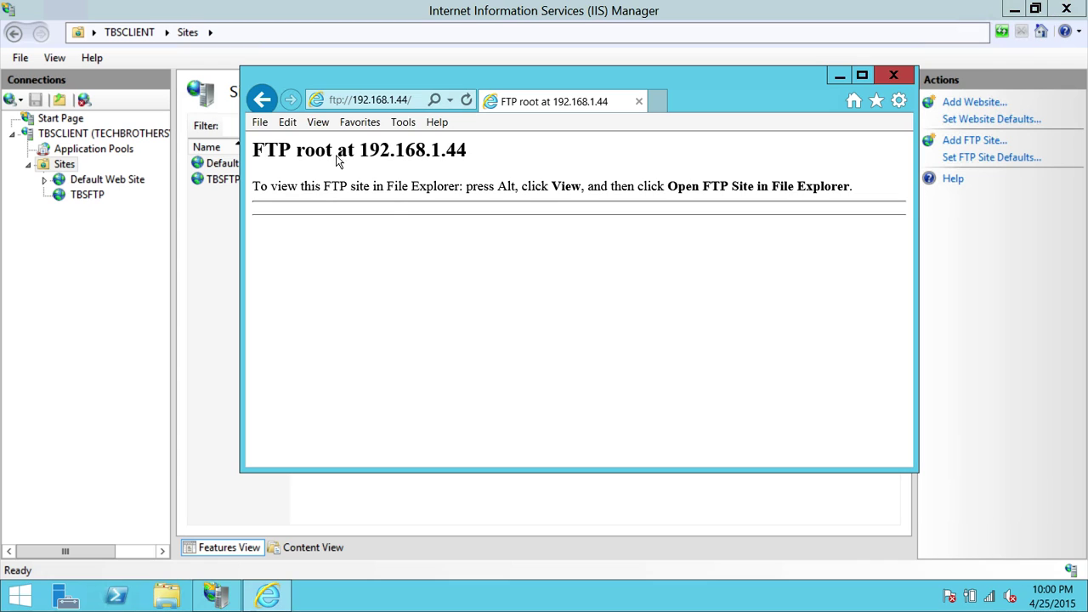
Restore port 1992 in the address, ftp://192.168.1.44:1992, so DemoTxtfile.txt (11 bytes) is listed again
click(395, 112)
click(406, 112)
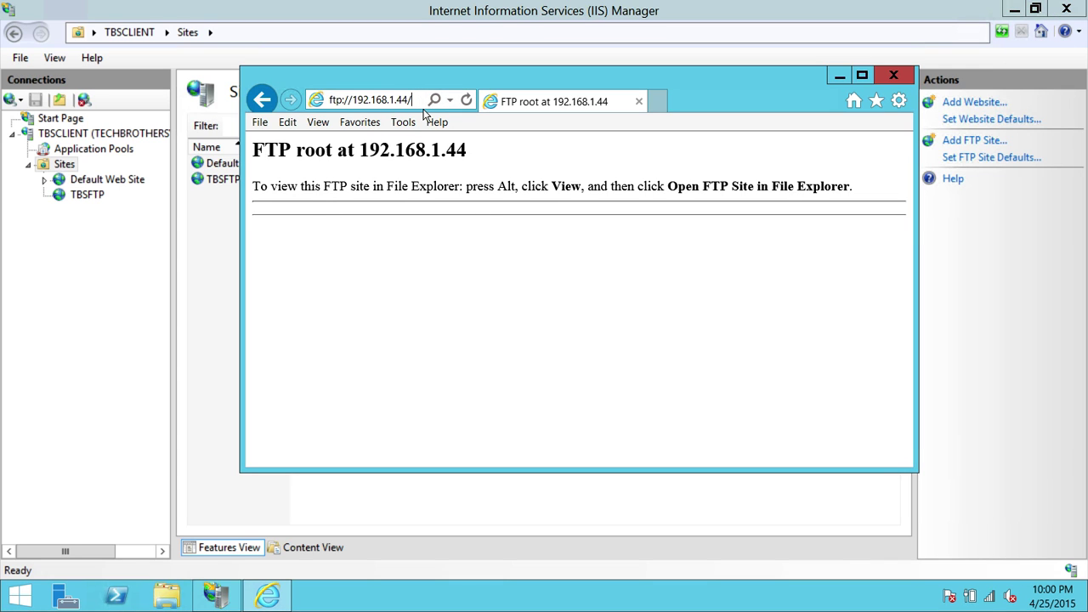
key(BackSpace)
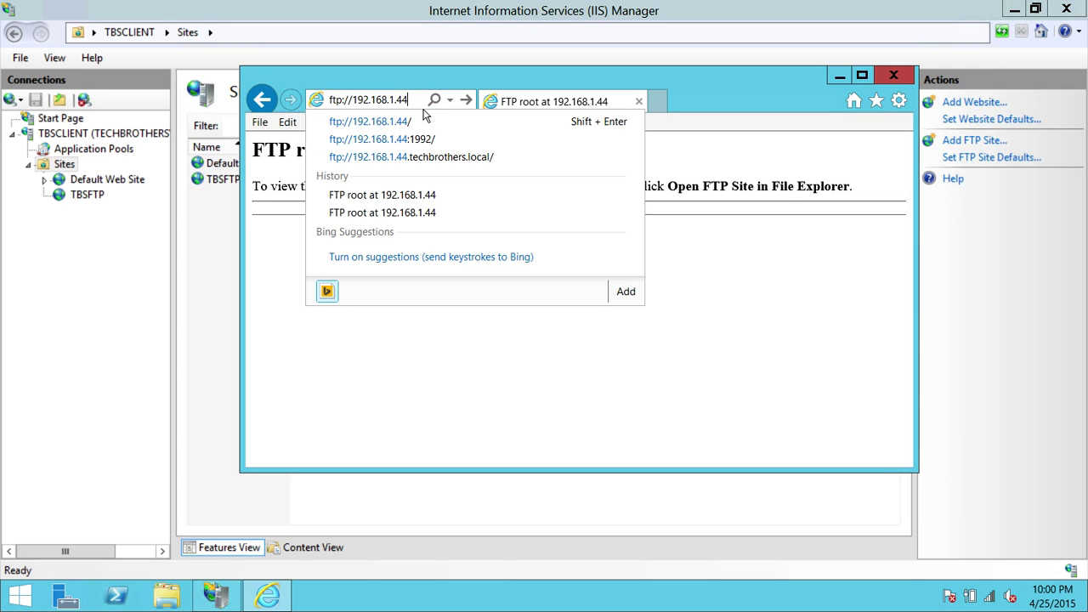
text(:11)
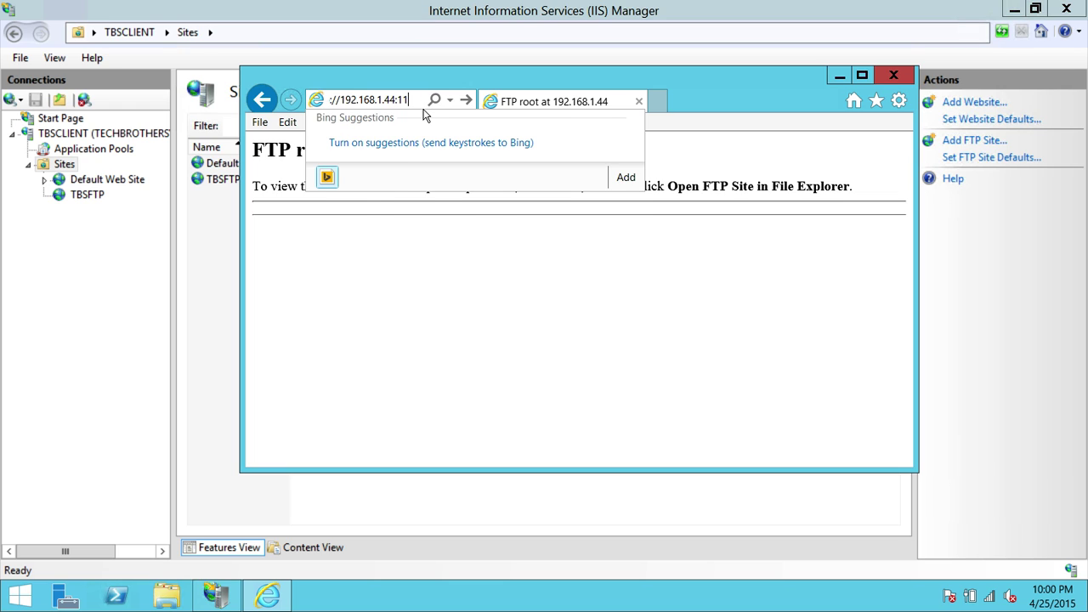
key(BackSpace)
text(992)
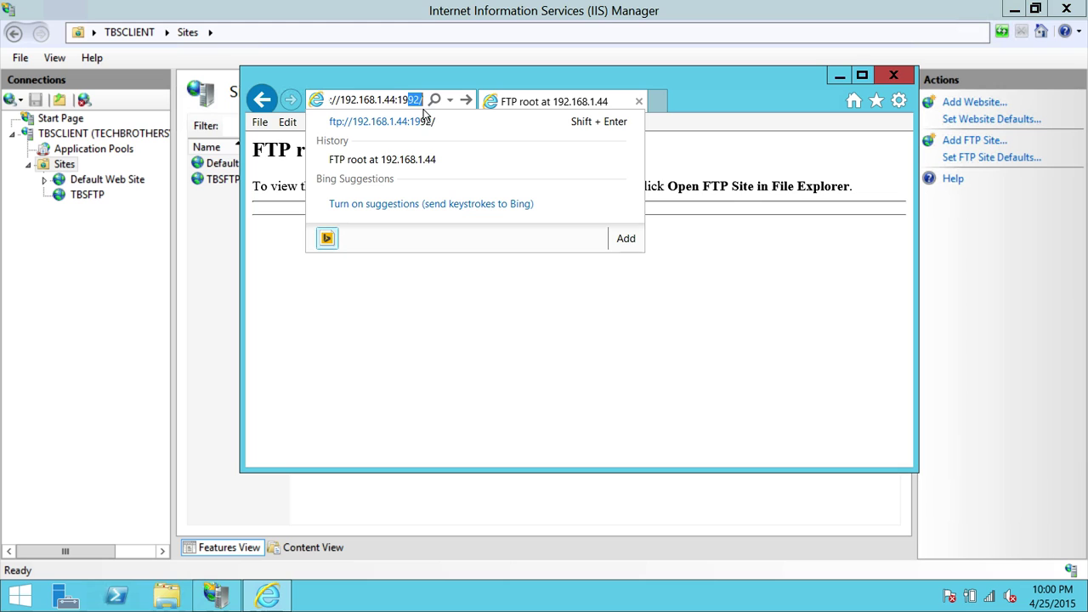
key(Return)
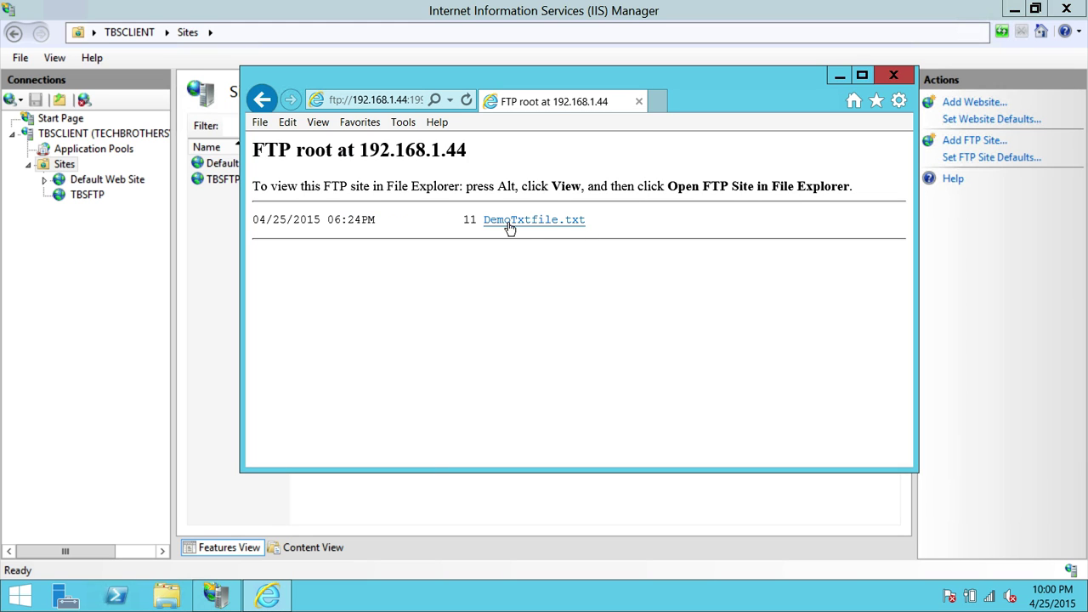
click(324, 125)
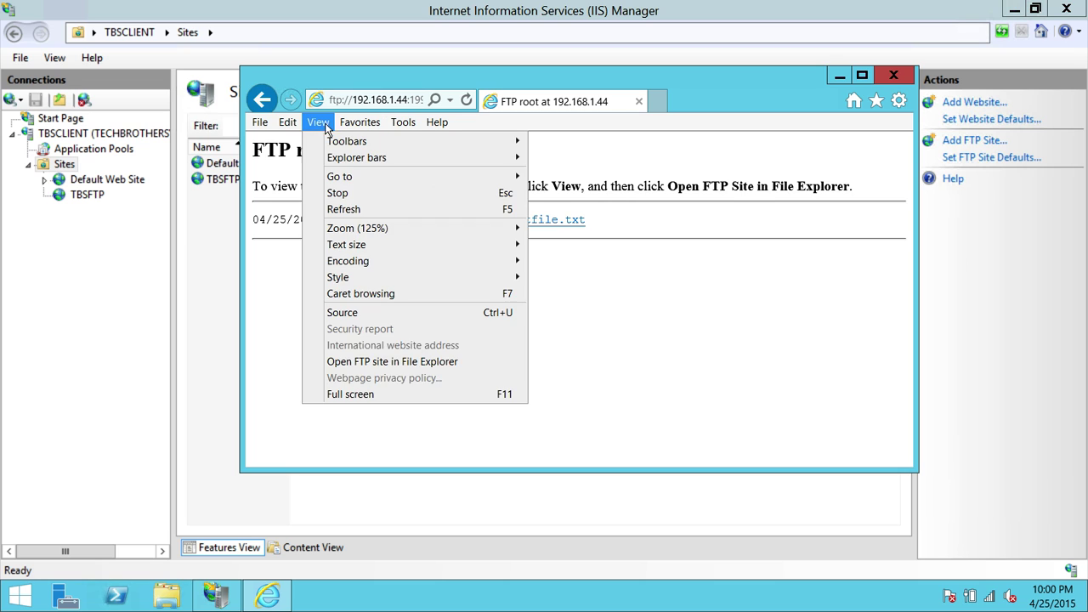
Open the FTP site in File Explorer and log on as FTPUser with the account password
click(386, 363)
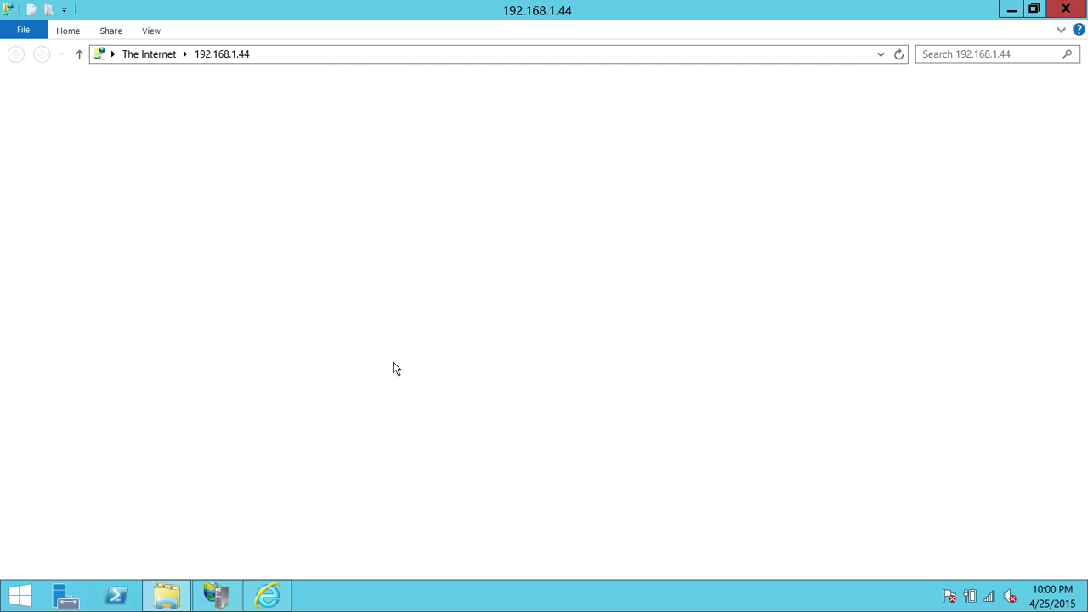
click(516, 263)
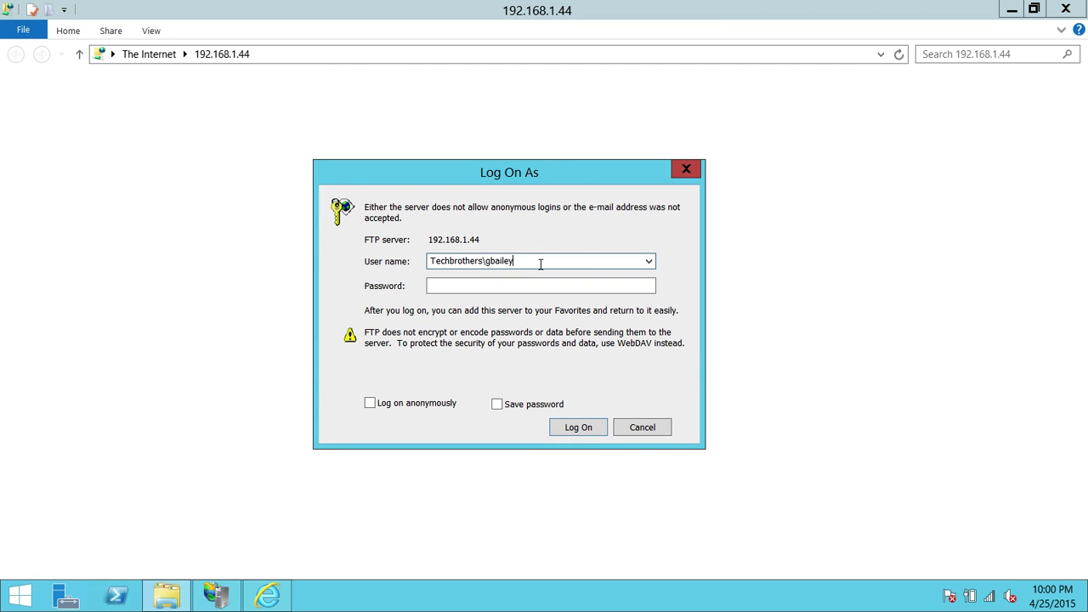
click(649, 262)
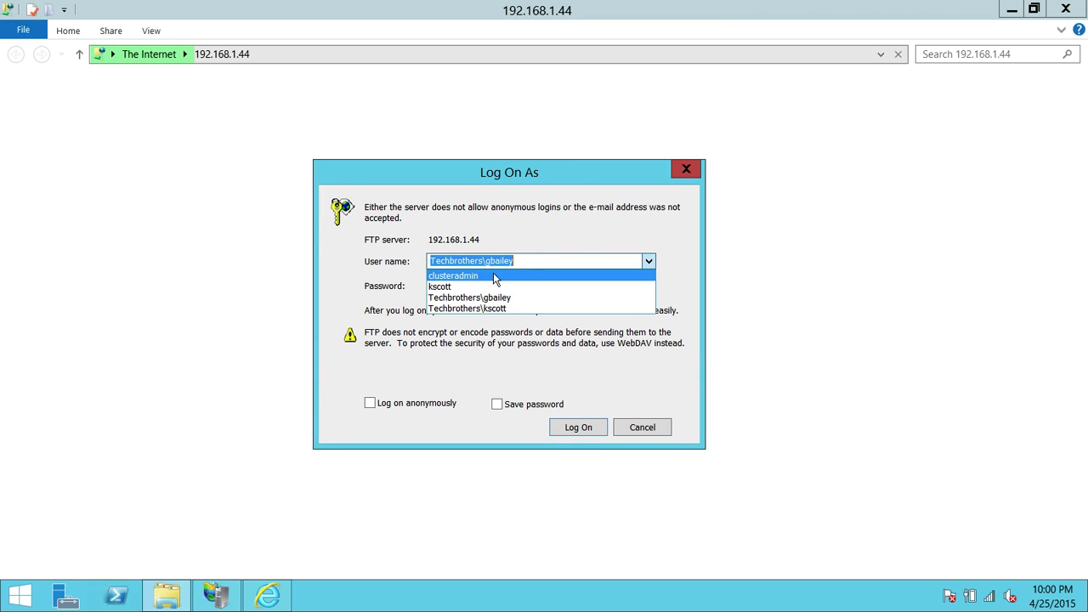
click(527, 261)
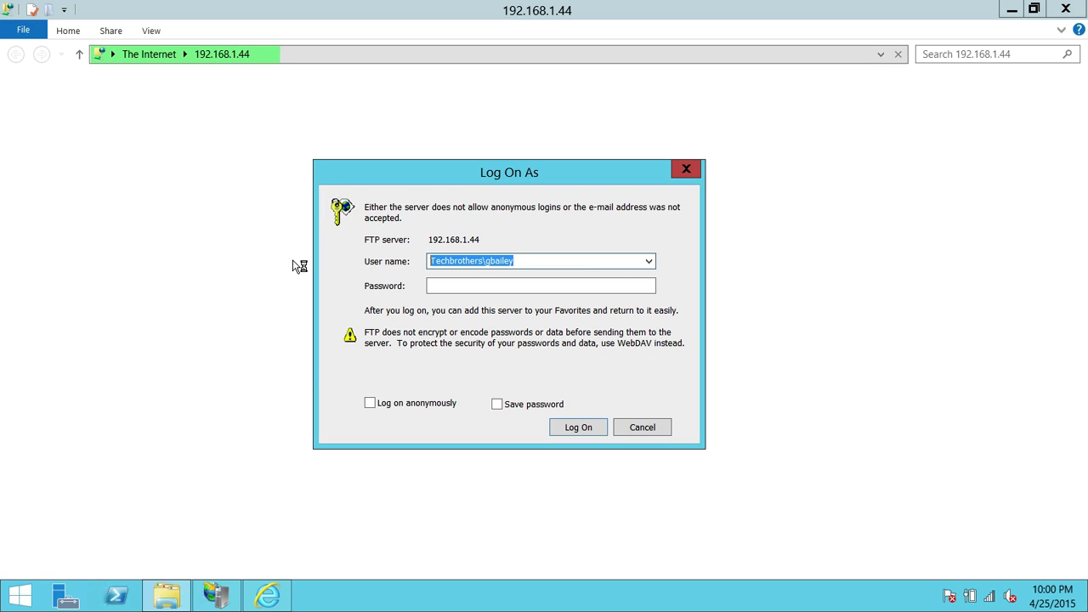
text(TBS)
key(BackSpace)
key(BackSpace)
key(BackSpace)
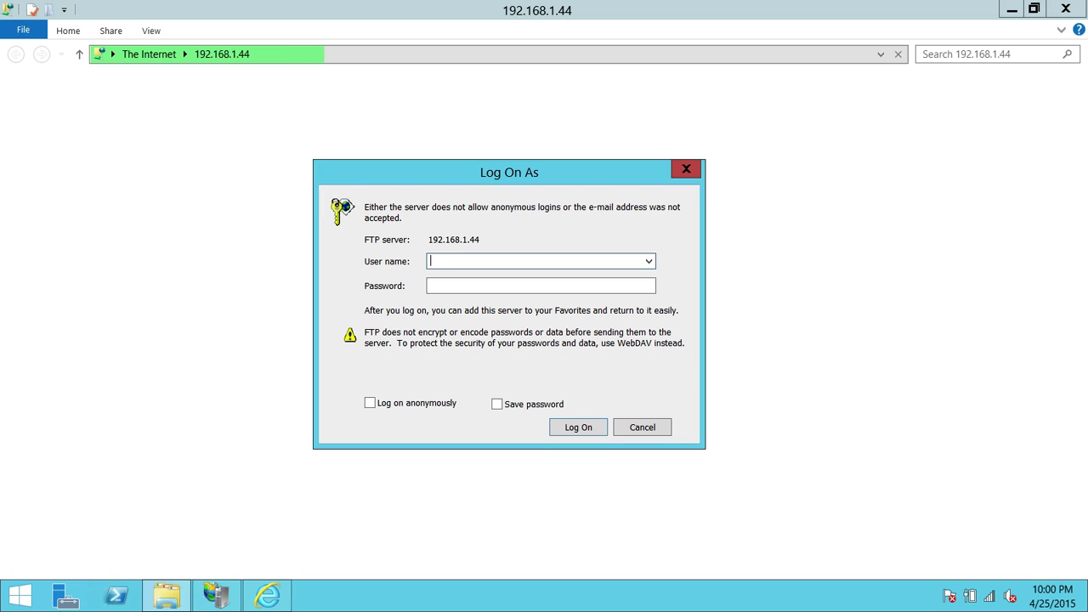
text(FTPUser)
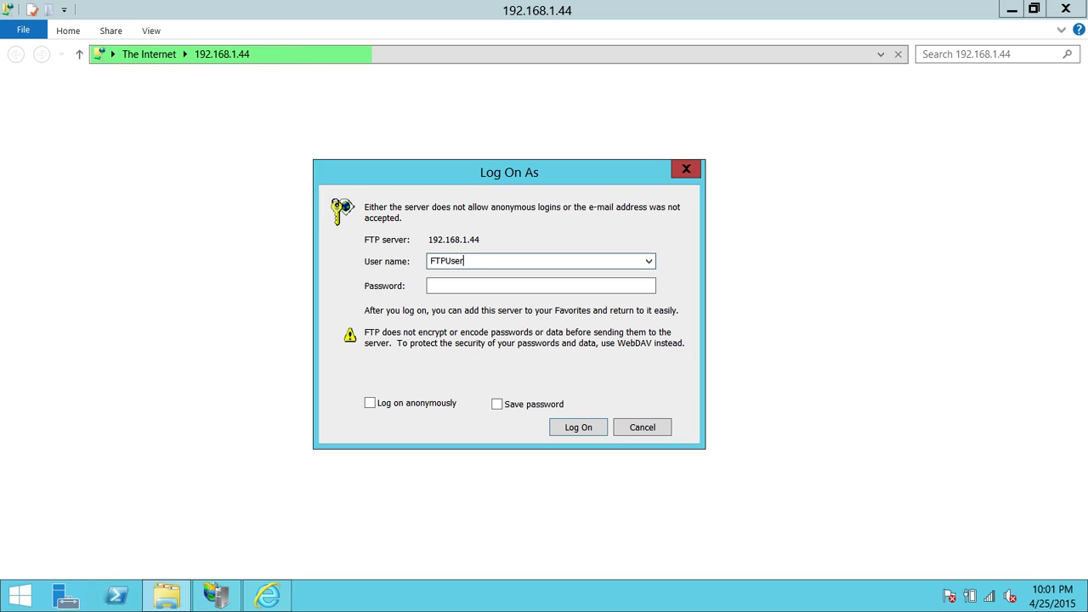
key(Tab)
text(*******)
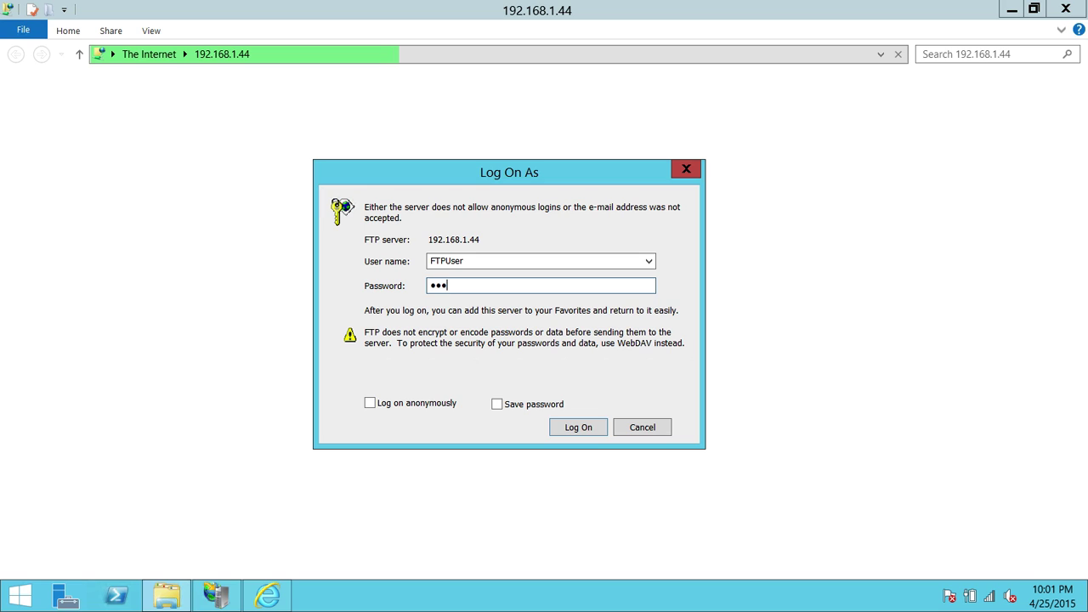
text(**)
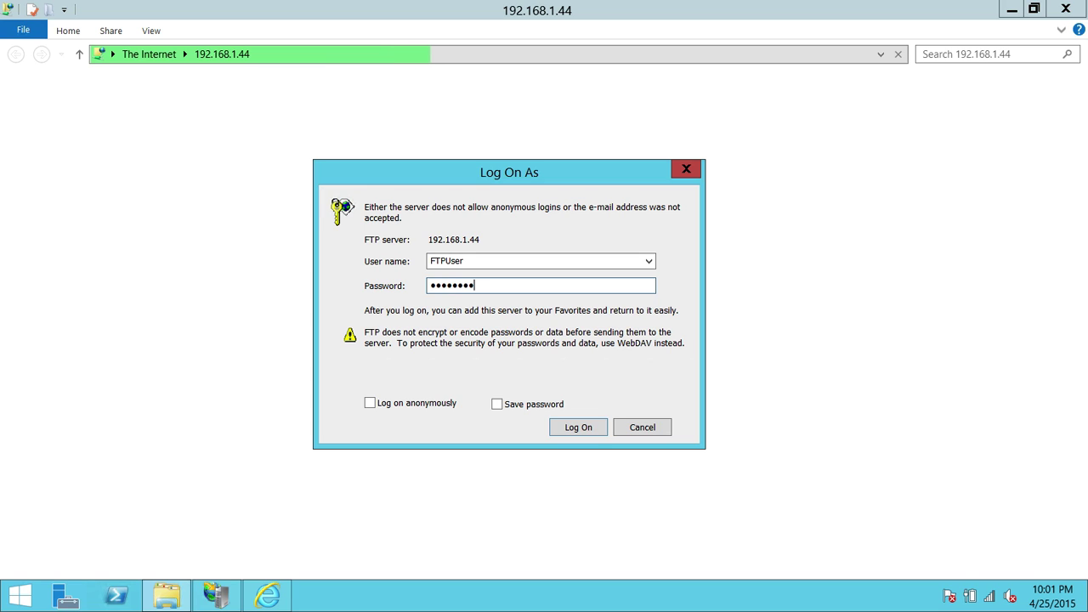
key(Return)
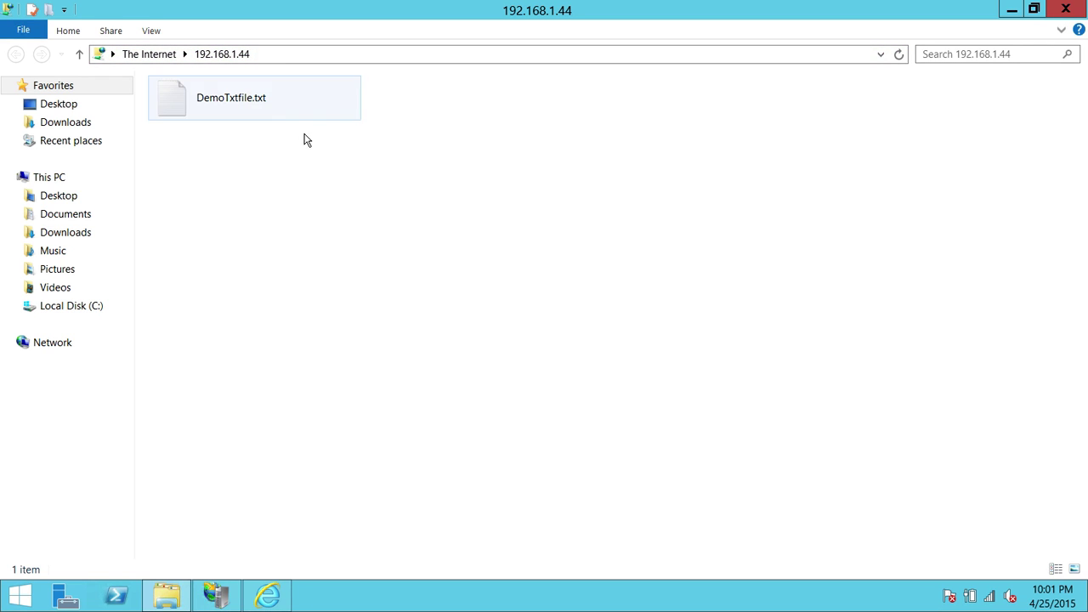
Open DemoTxtfile.txt, logging on as FTPUser, to view its Hell World! text
click(197, 106)
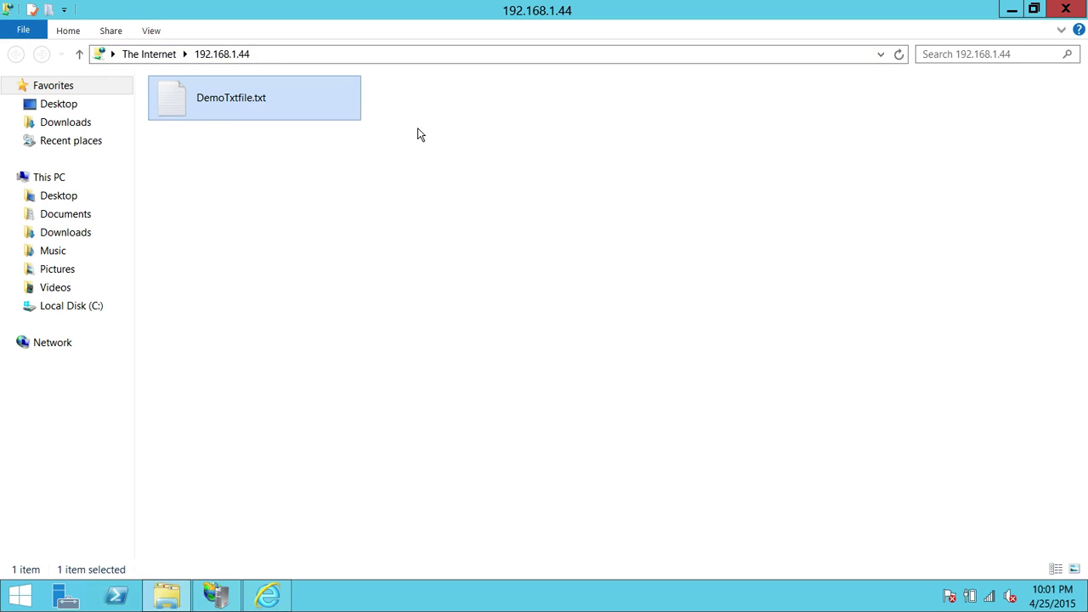
double_click(264, 111)
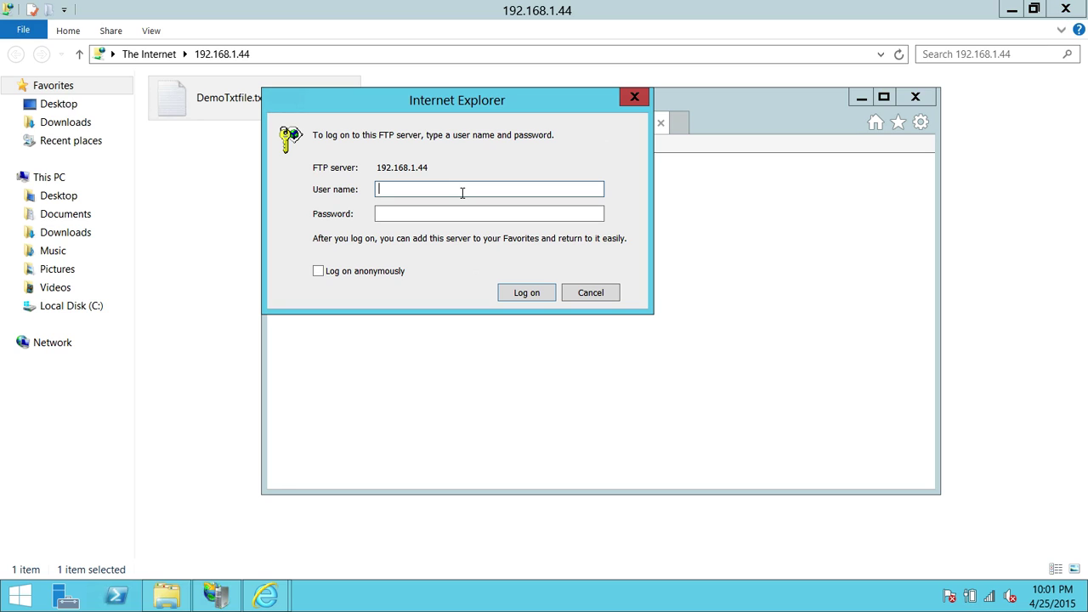
text(FTPU)
key(BackSpace)
key(BackSpace)
text(PUser)
click(489, 214)
text(*****)
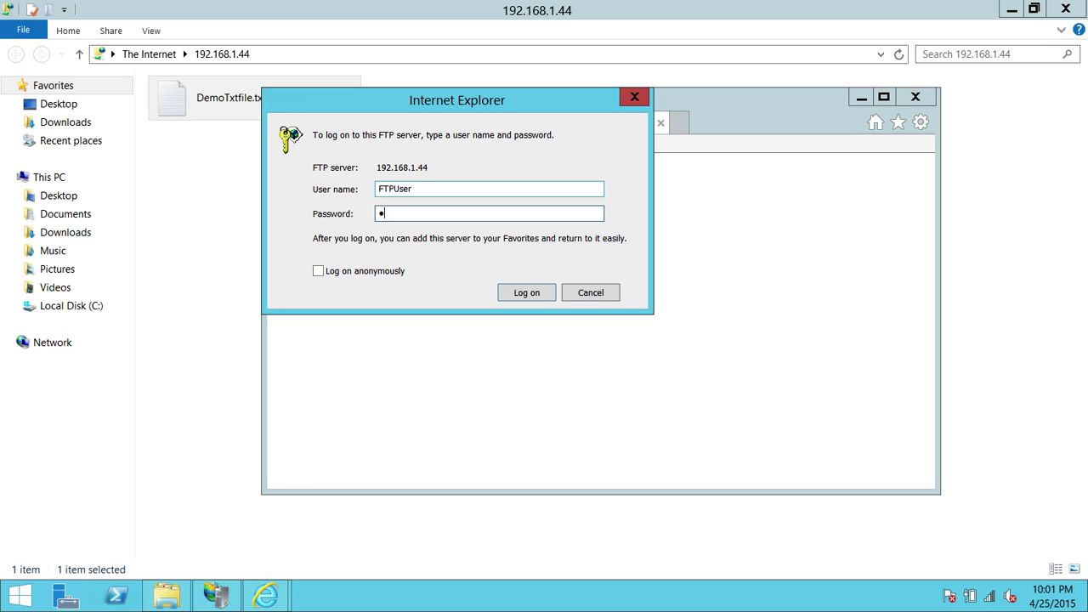
text(***)
key(Return)
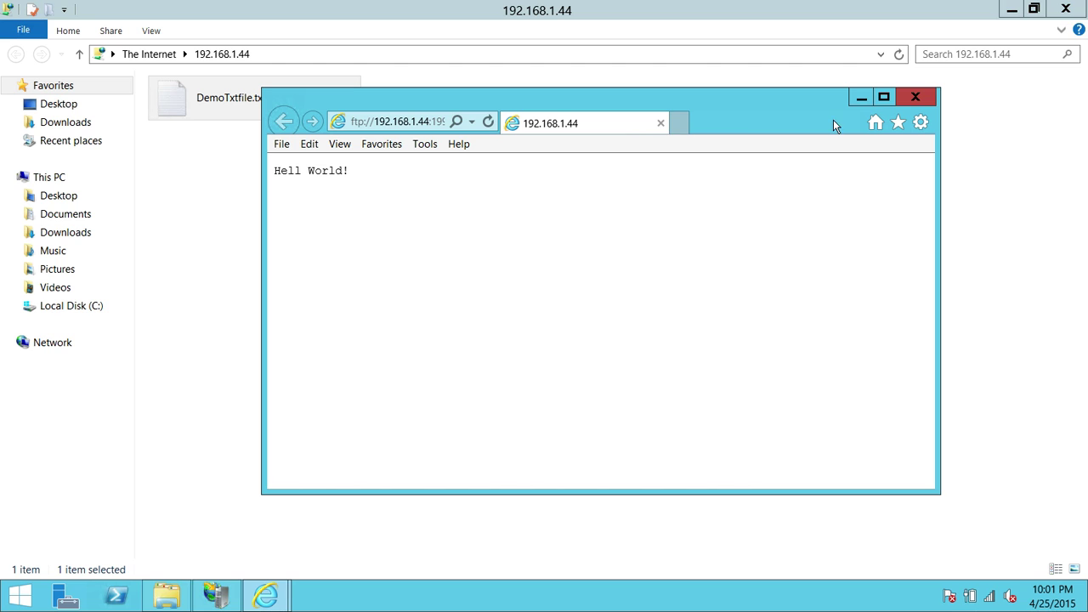
Close the file view, File Explorer and the browser, and minimize the remote session
click(916, 97)
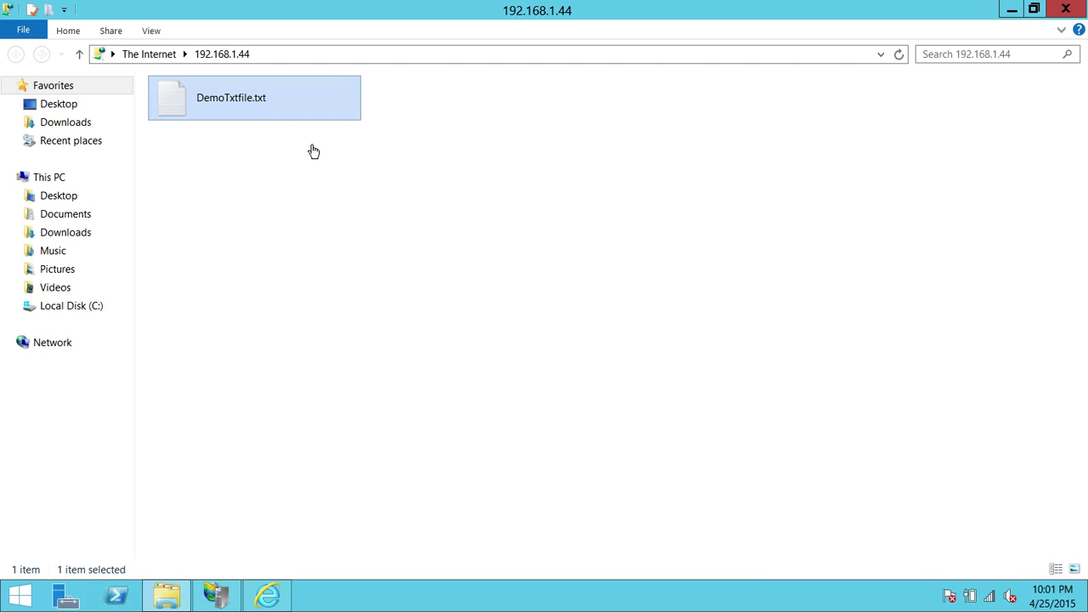
click(268, 53)
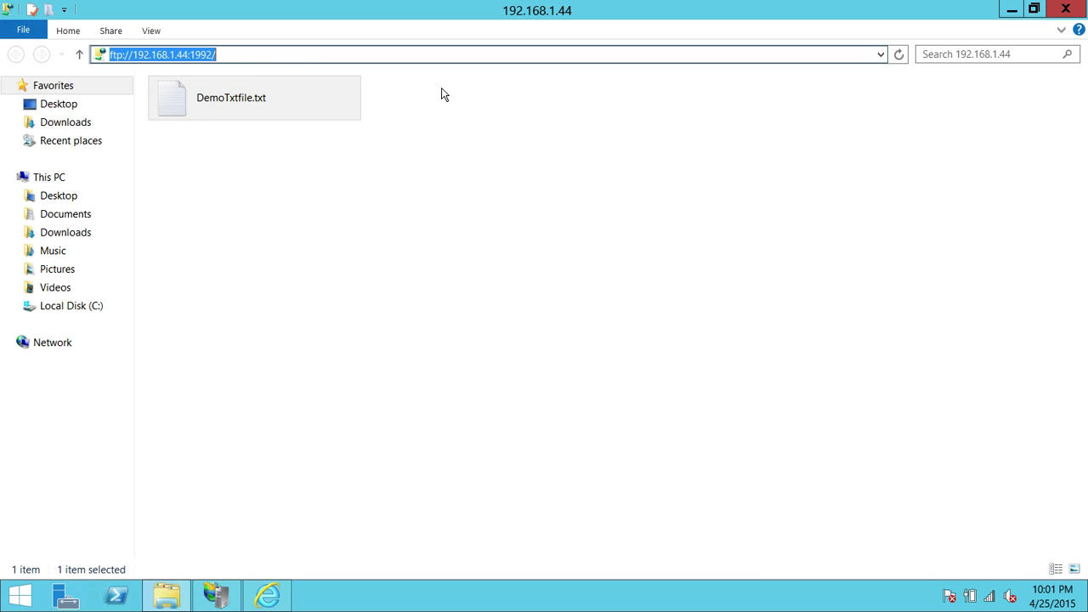
click(1070, 19)
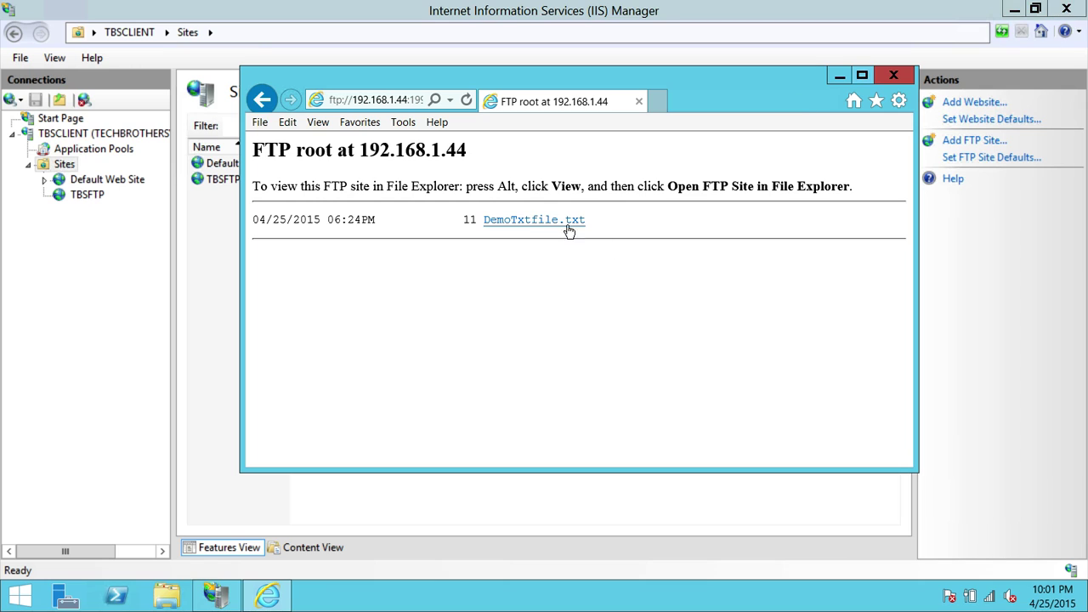
click(889, 81)
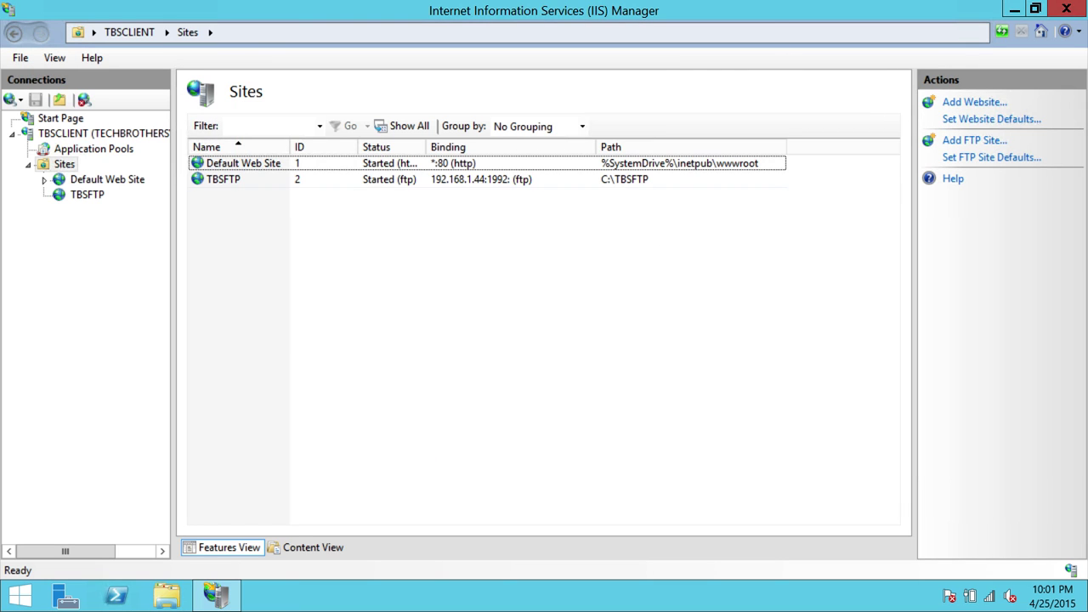
click(713, 12)
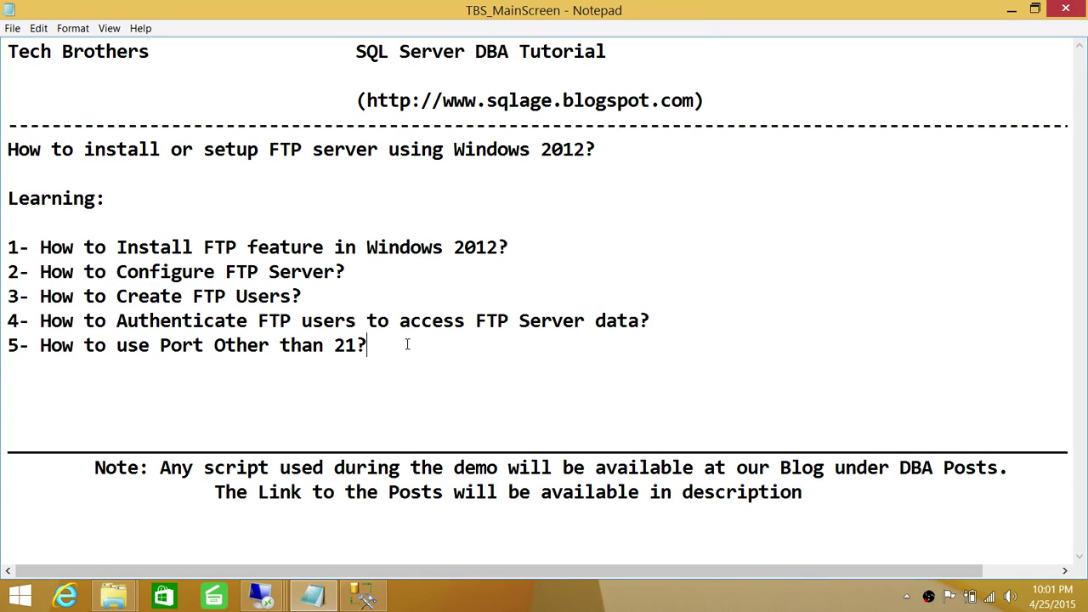
key(Return)
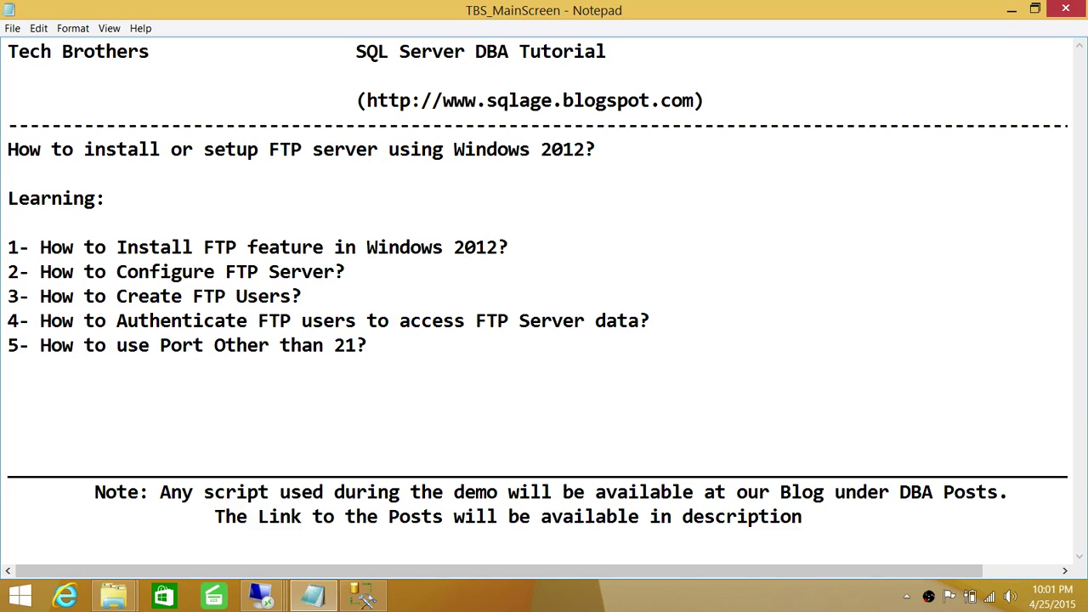
text(Routeee)
key(BackSpace)
key(BackSpace)
text(r: )
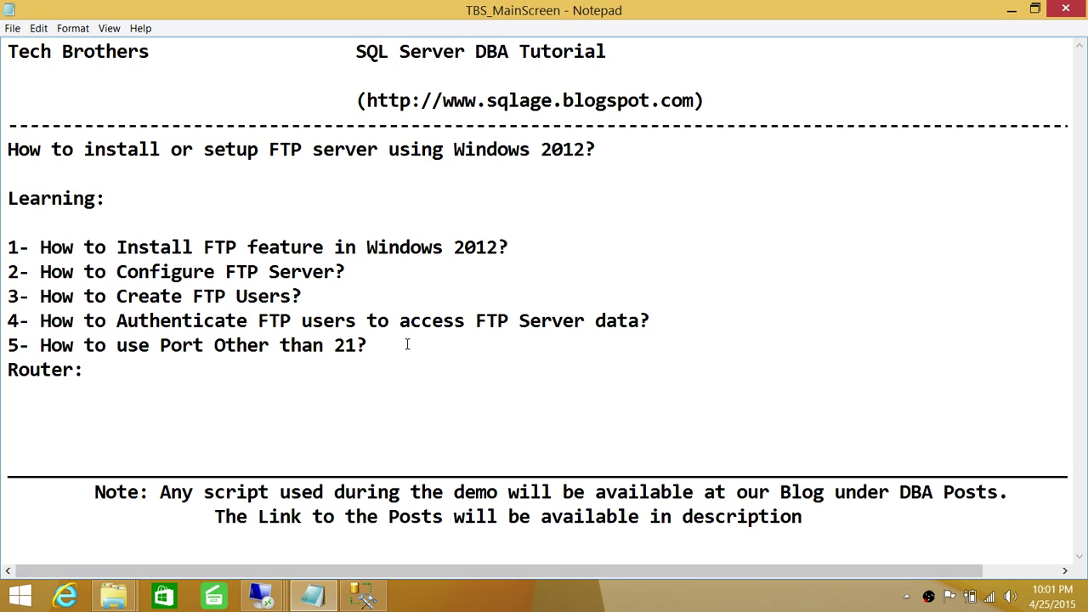
text(1)
key(BackSpace)
text(1992 (F)
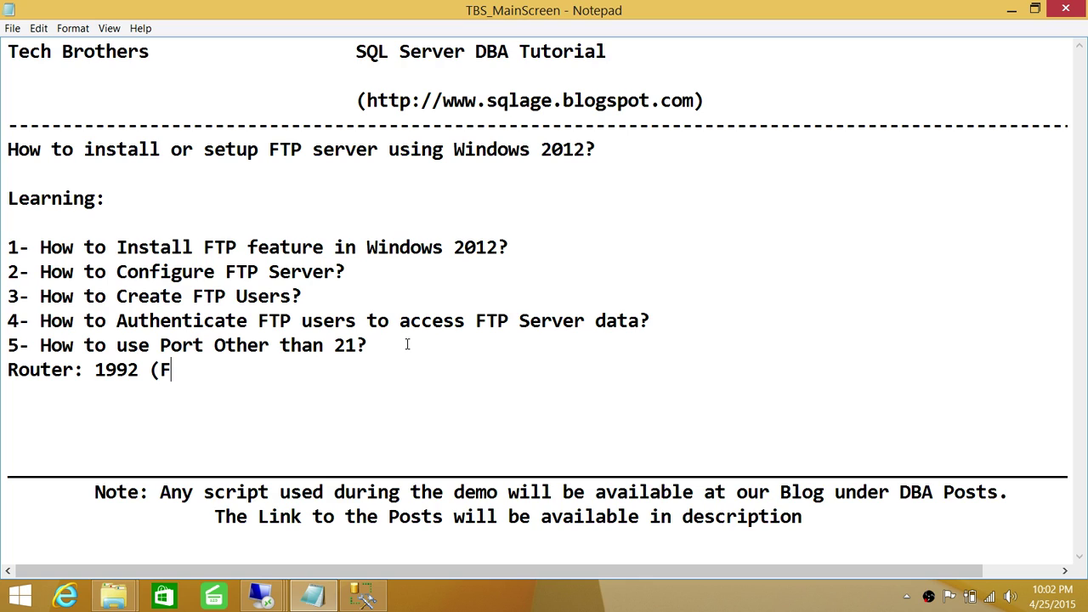
text(TP))
drag(207, 372, 93, 370)
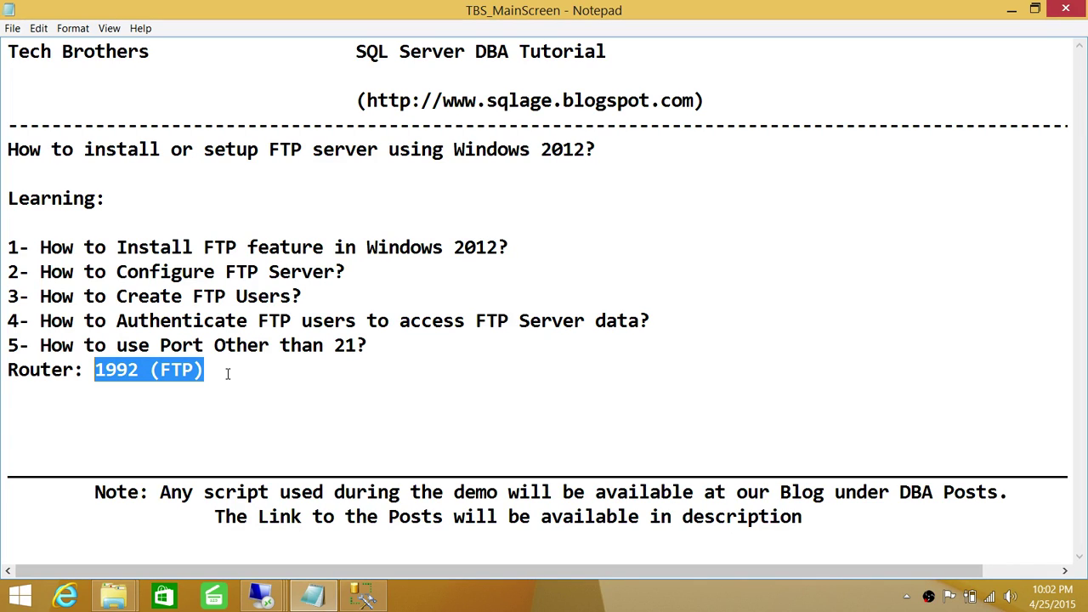
key(Delete)
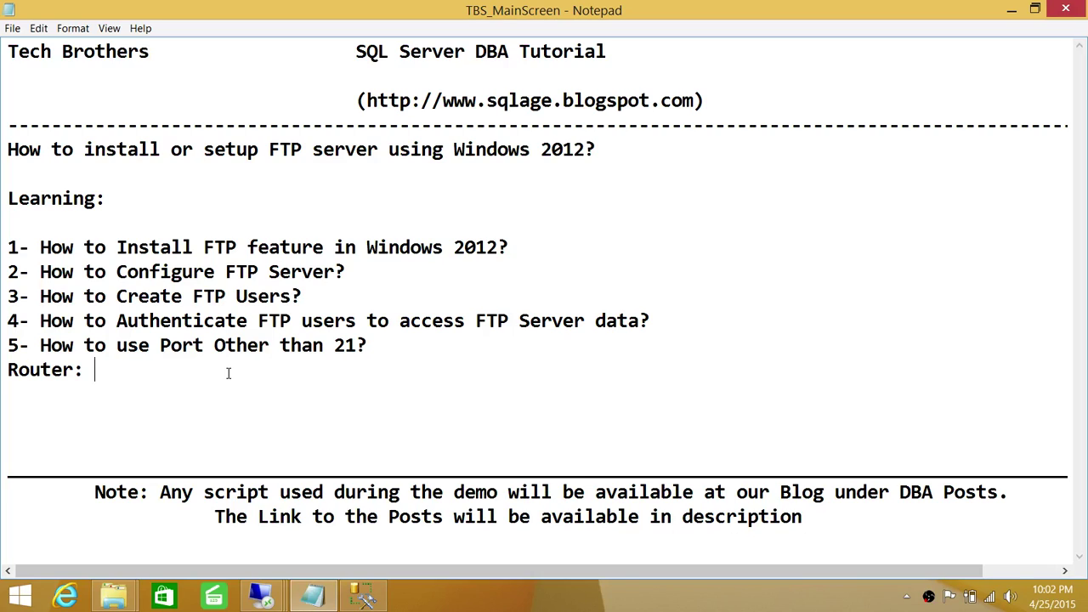
text(1992 FTP )
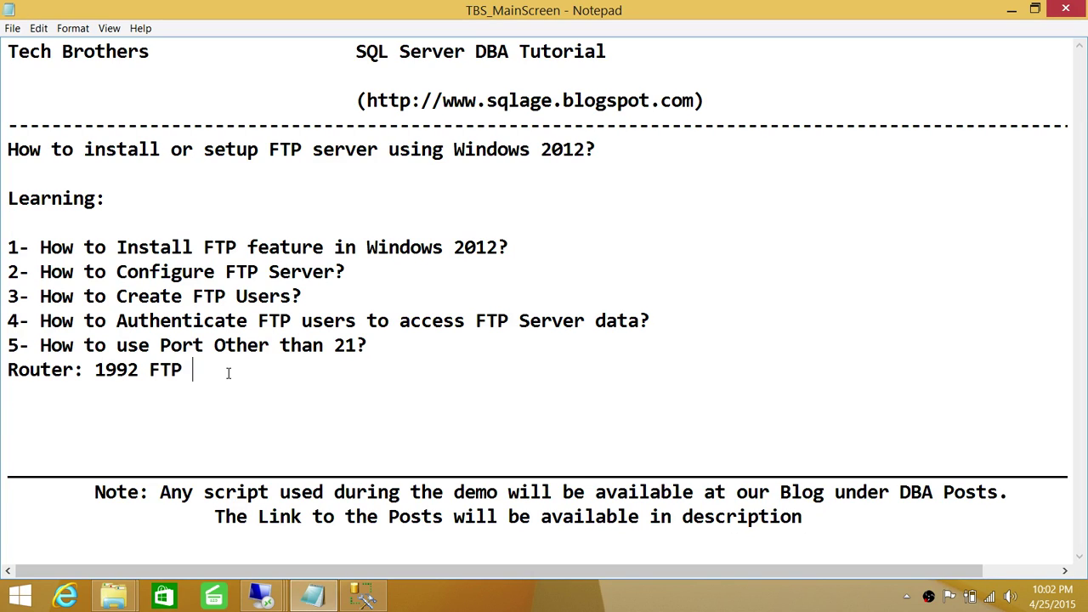
text(192.168)
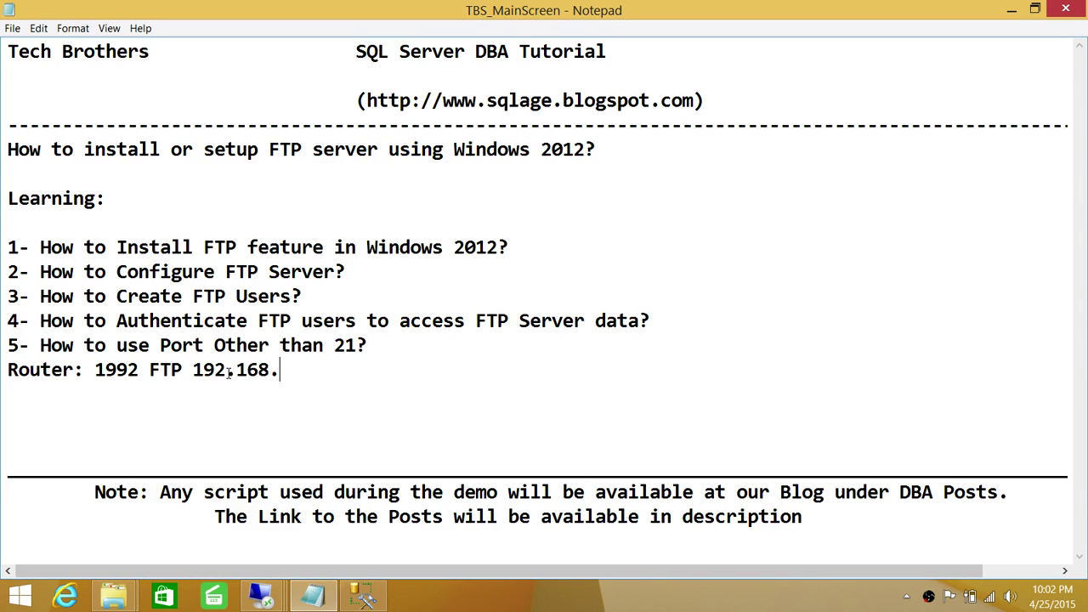
text(.1.44)
Change the port on the Router line from 1992 to 21
drag(325, 370, 194, 370)
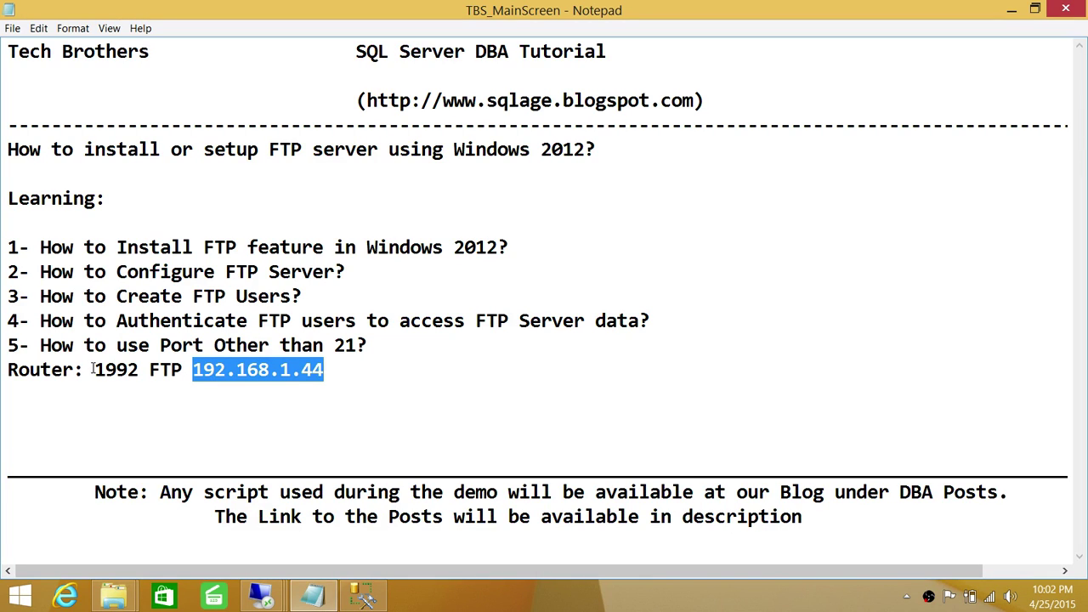
mouse_move(94, 370)
mouse_down()
mouse_move(334, 370)
mouse_move(85, 370)
mouse_up()
click(331, 369)
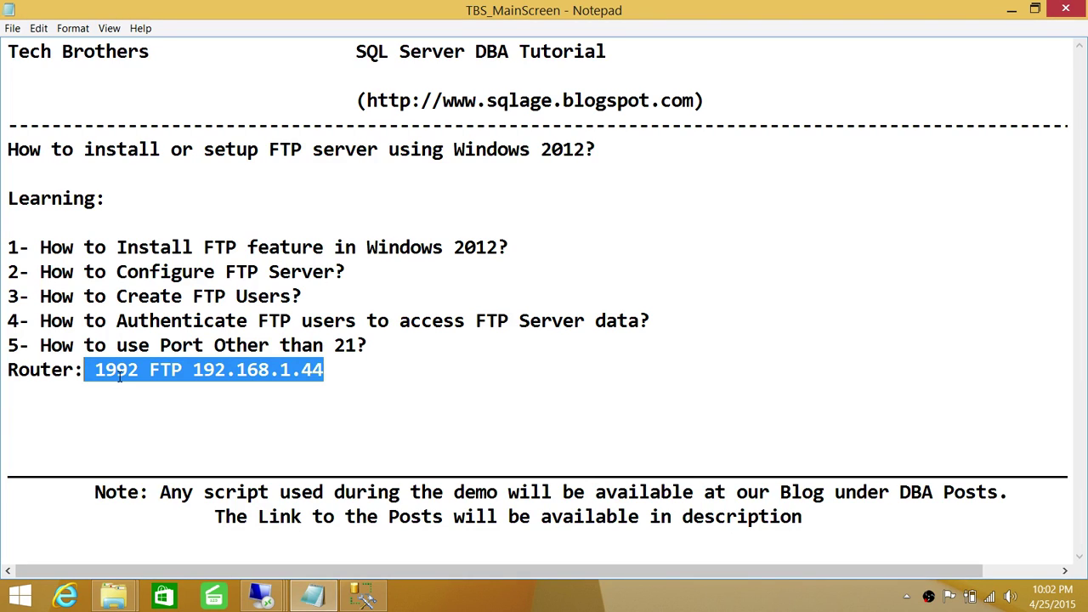
click(106, 371)
drag(138, 369, 106, 370)
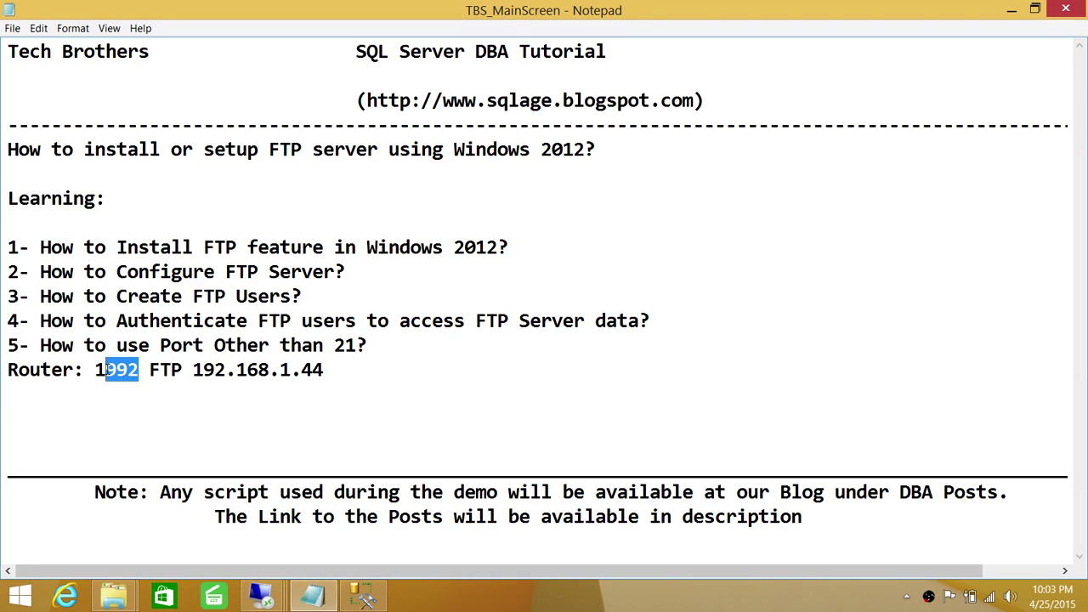
key(shift+Left)
text(21)
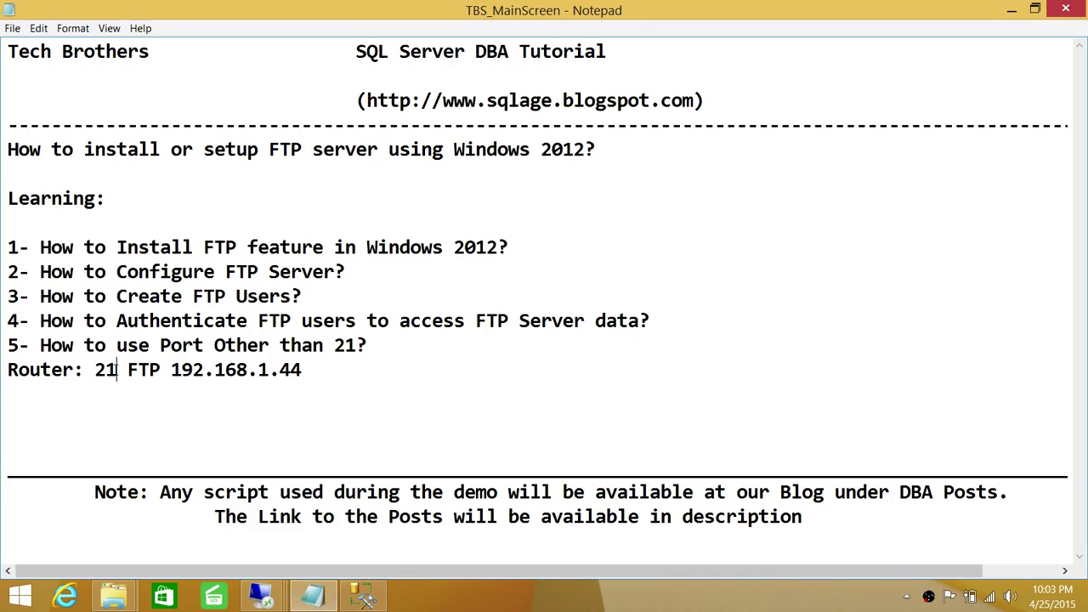
drag(116, 369, 96, 370)
click(409, 368)
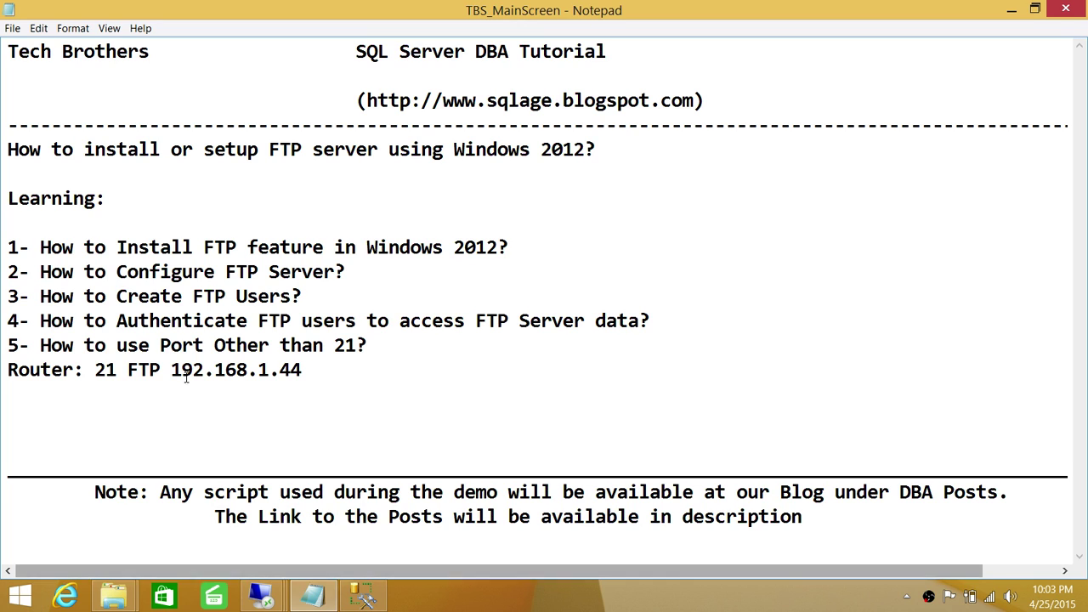
In Internet Explorer, load ftp://192.168.1.44:1992/ from the address suggestions to list DemoTxtfile.txt
click(65, 595)
click(255, 36)
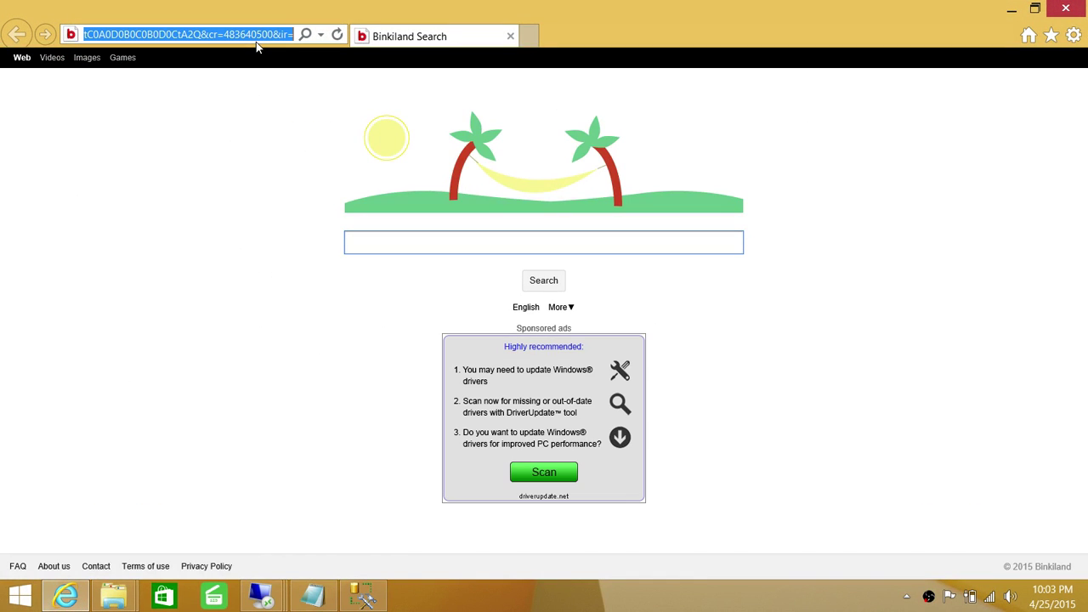
text(ftp://)
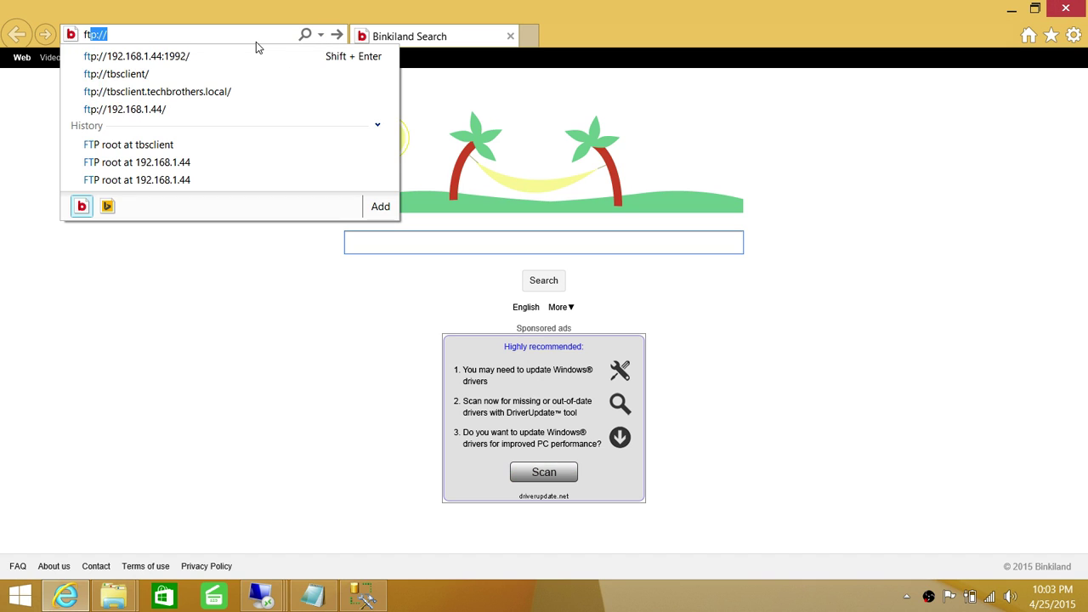
key(Down)
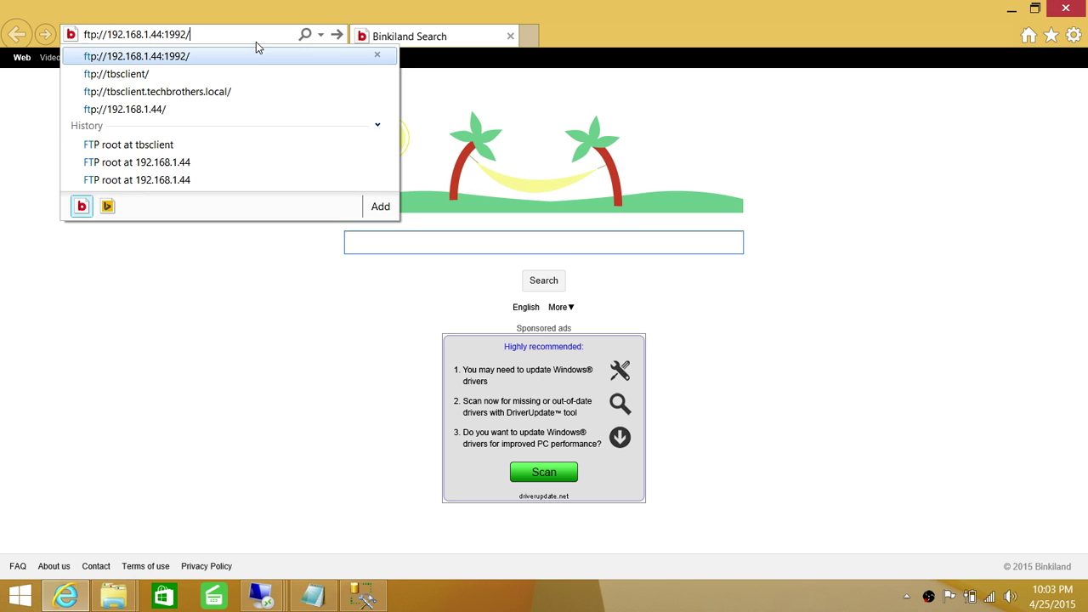
key(Return)
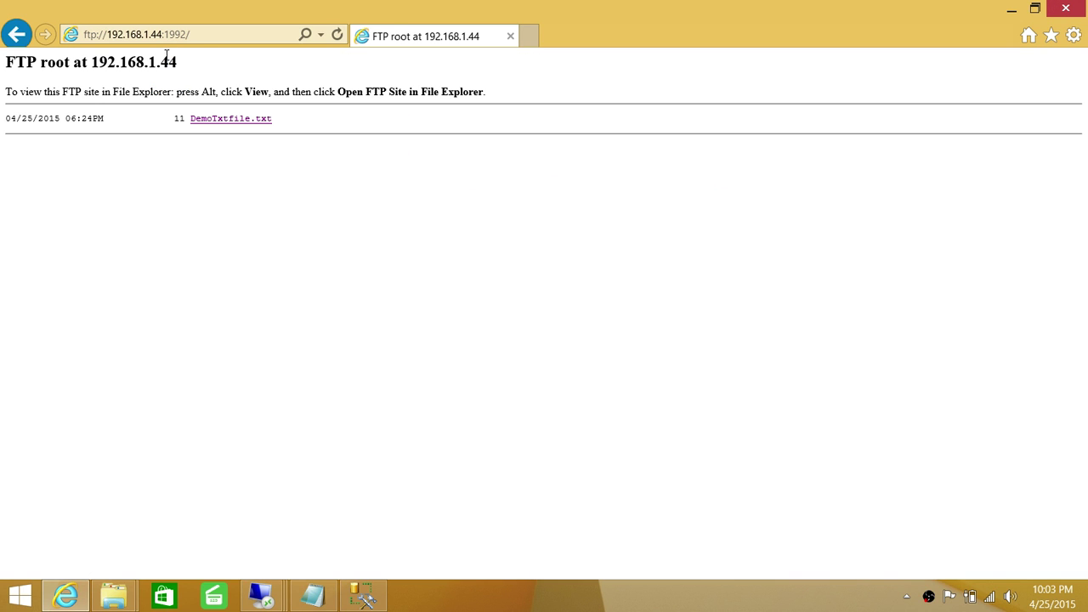
click(211, 35)
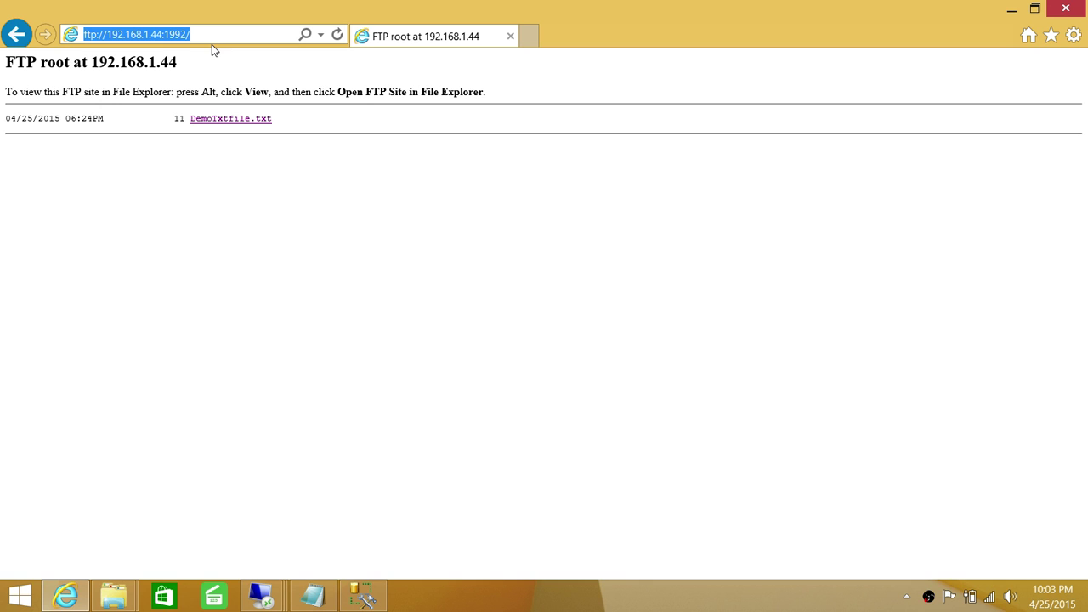
Launch cmd from the Win+X Run box, then close the command prompt
right_click(17, 595)
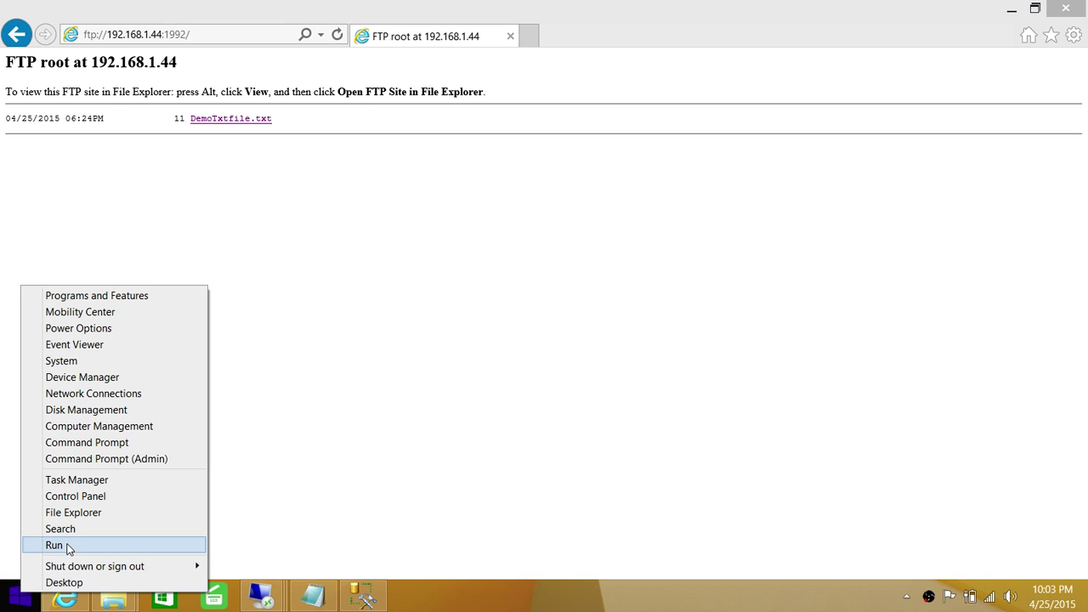
click(68, 549)
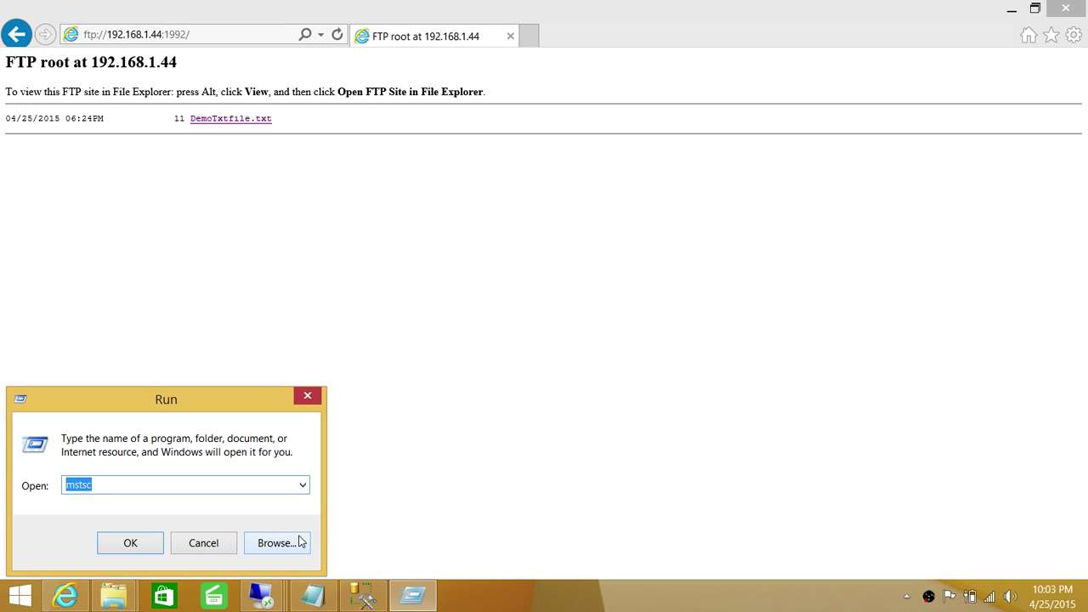
text(cmd)
key(Return)
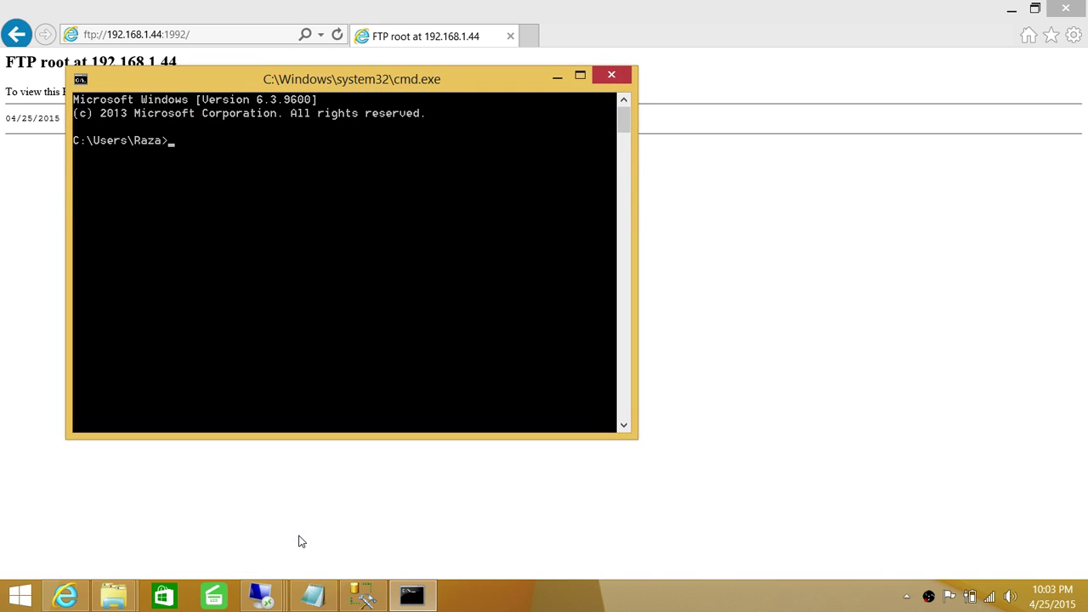
click(611, 74)
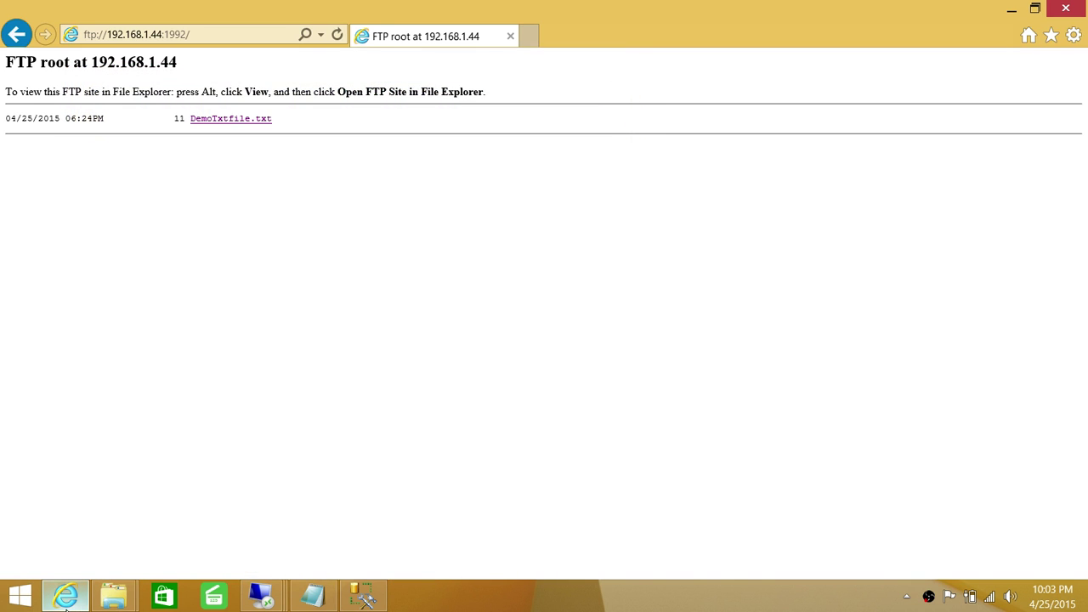
Start ftp from the Run box, type 'open 192.168.1.44', and return to the browser's FTP listing
click(28, 602)
click(25, 601)
right_click(26, 601)
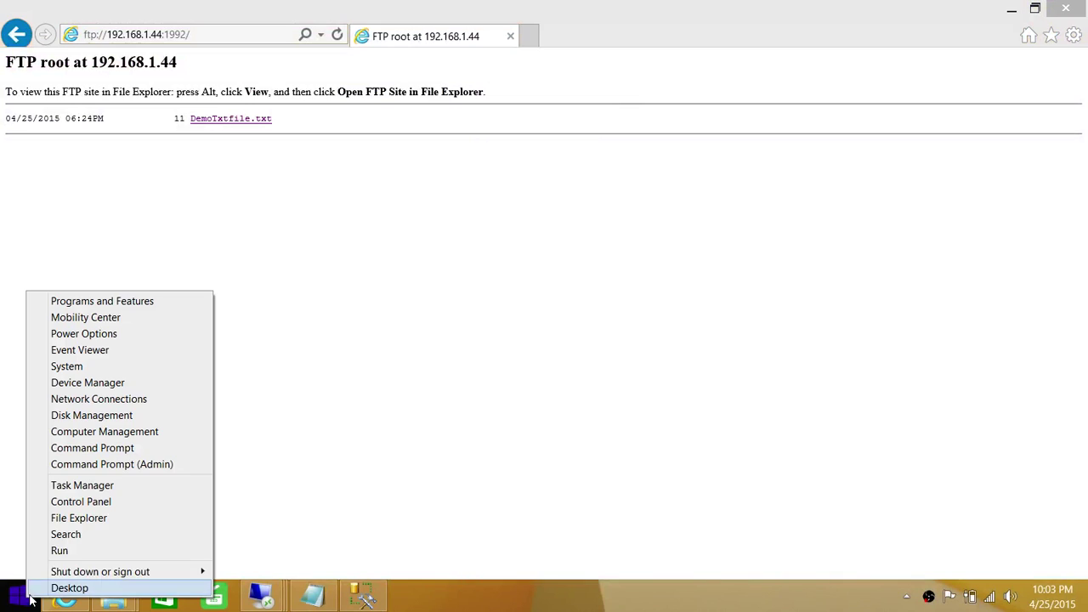
click(60, 551)
text(ftp)
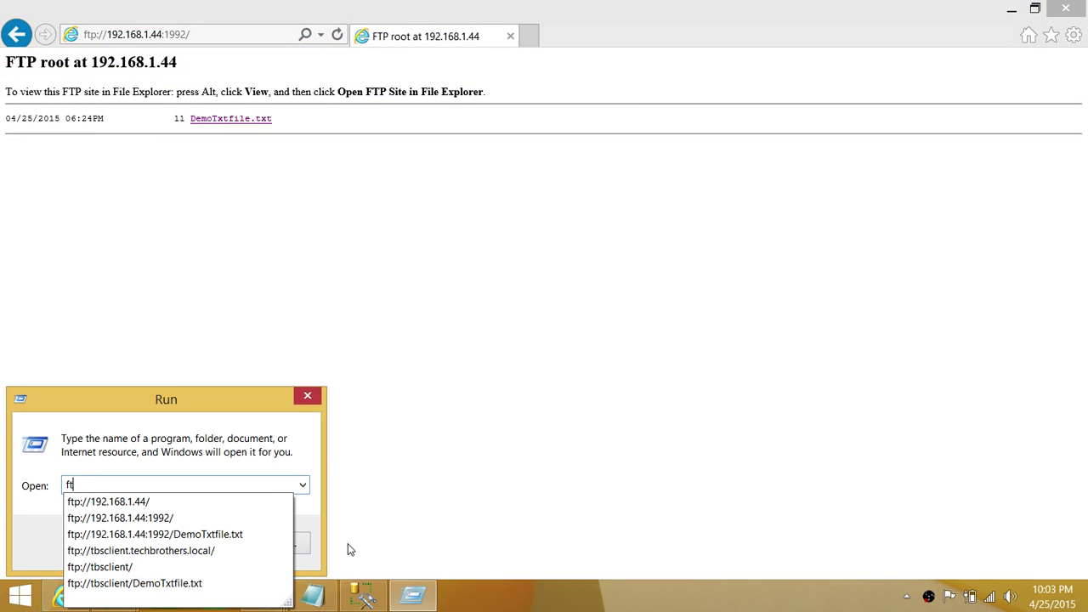
key(Return)
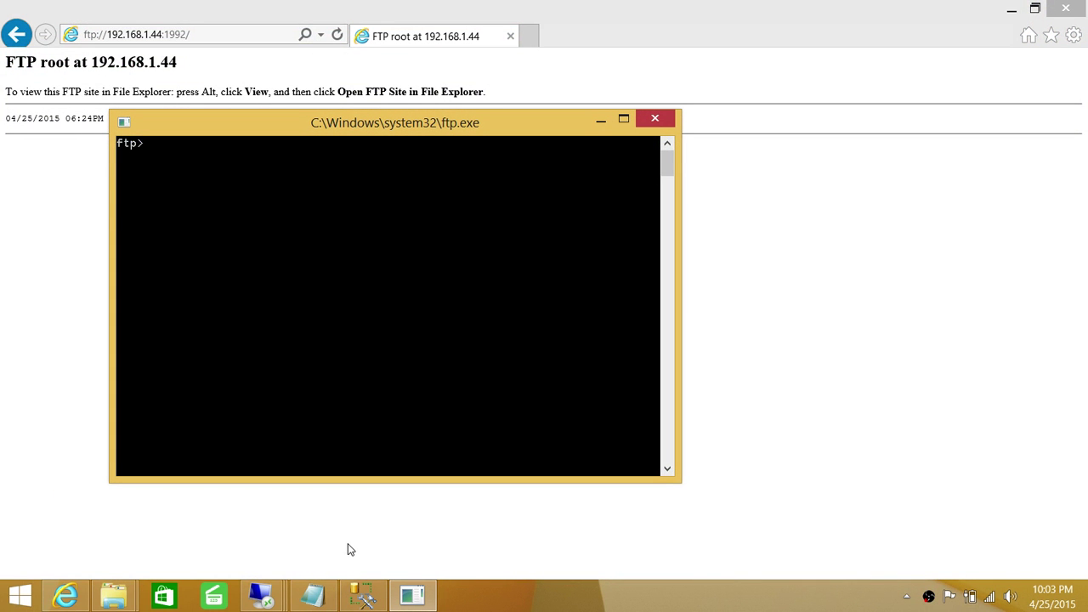
text(open 192.168.1.44)
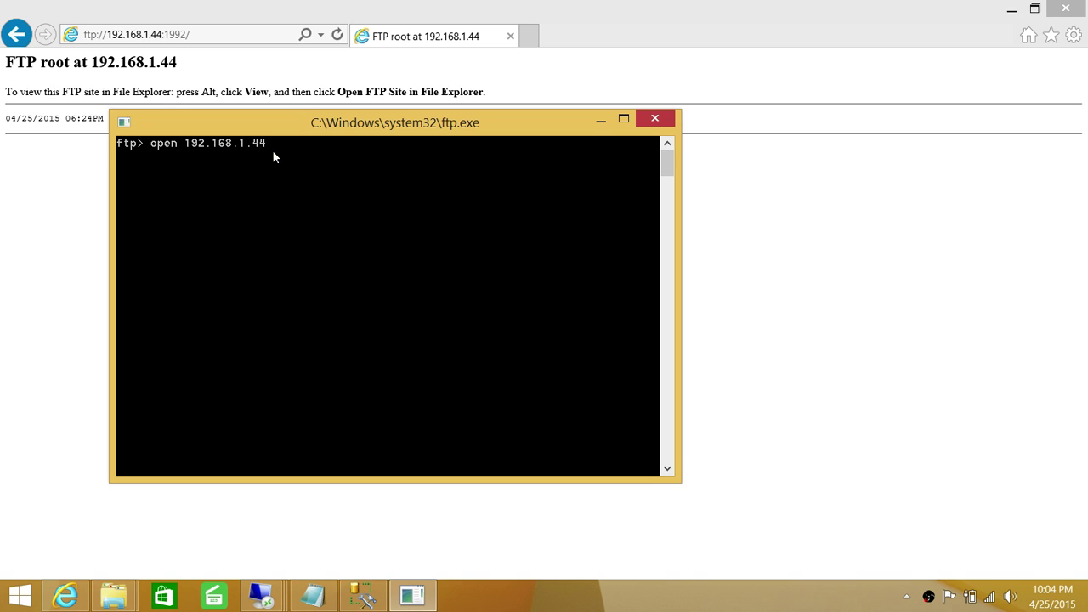
click(66, 596)
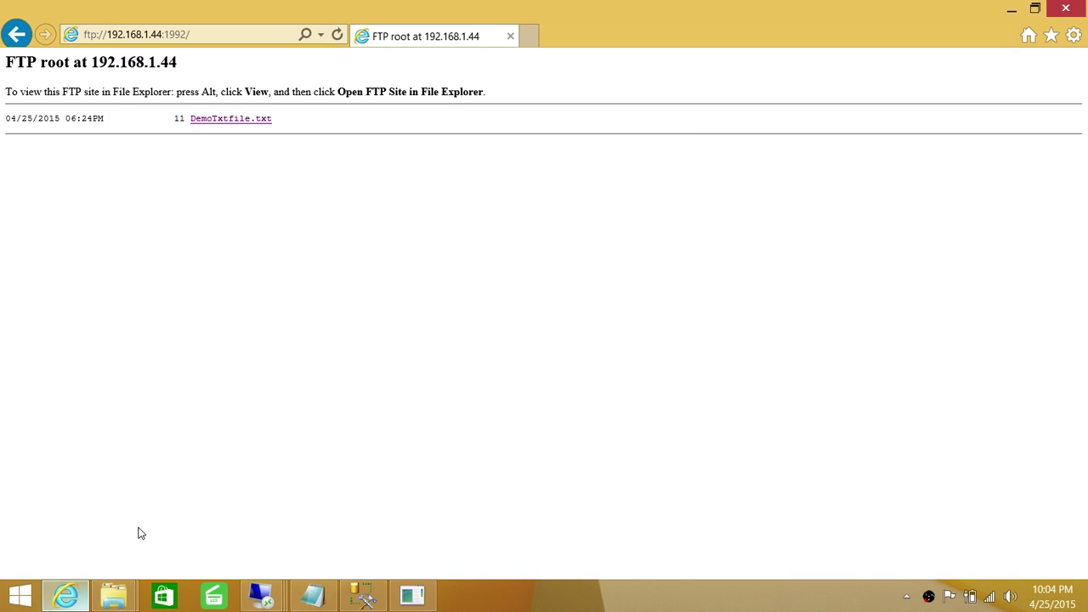
In a new tab, search Google for 'what is my IP address'
click(528, 36)
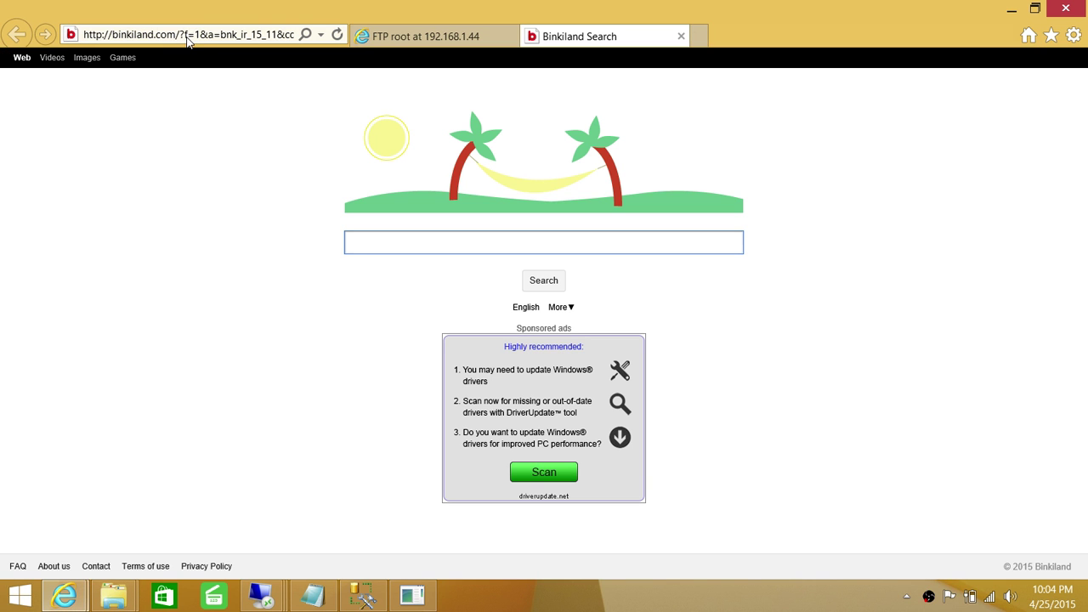
click(188, 35)
text(google.com/)
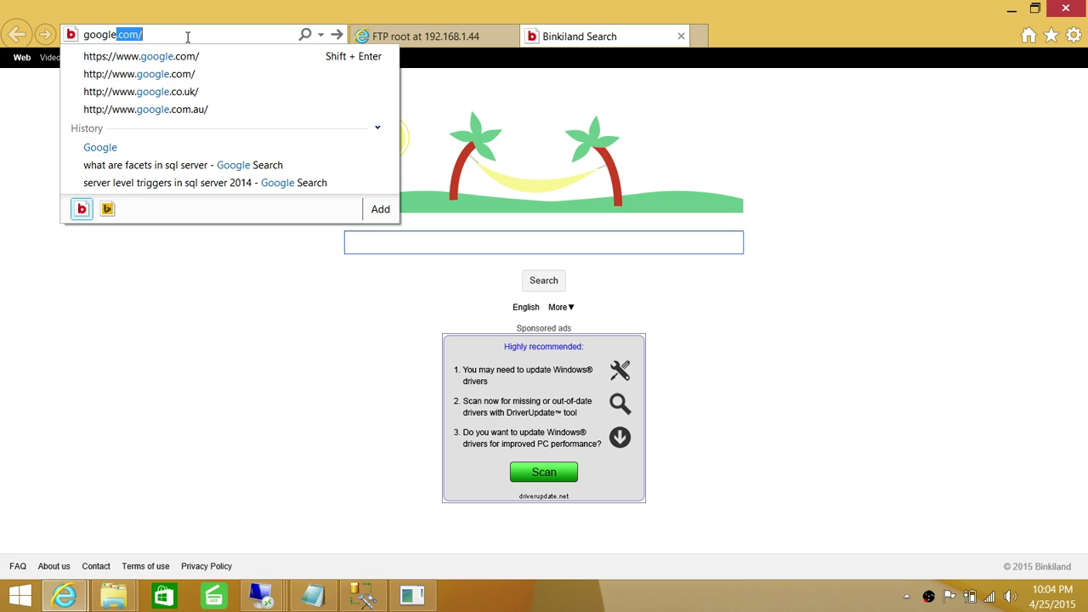
key(Return)
text(what)
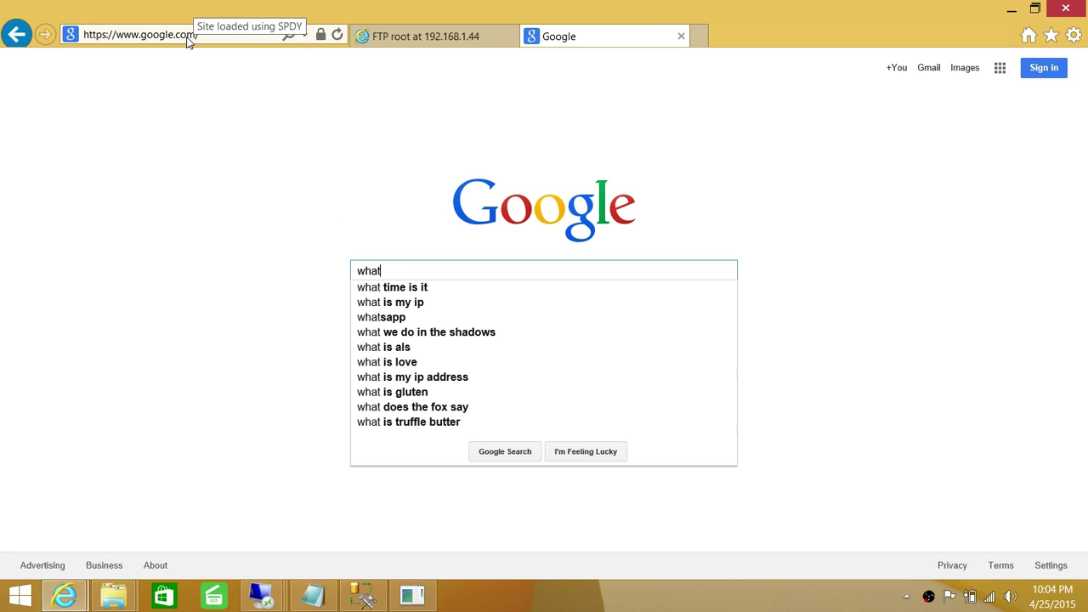
text( is my IP address)
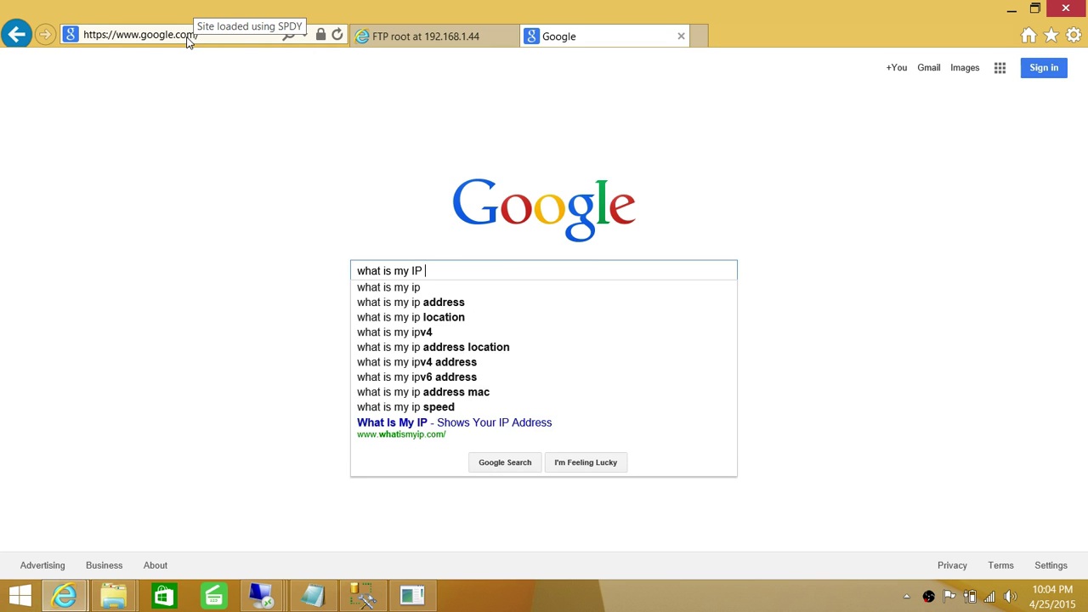
key(Return)
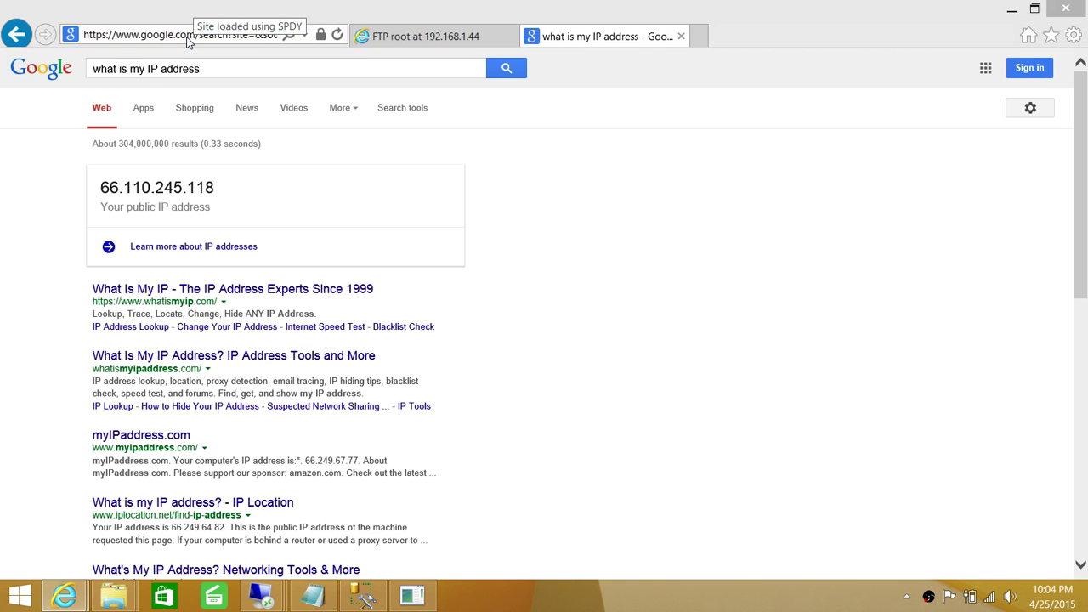
Copy the public IP 66.110.245.118 and switch back to the FTP root tab
drag(216, 192, 101, 188)
right_click(139, 202)
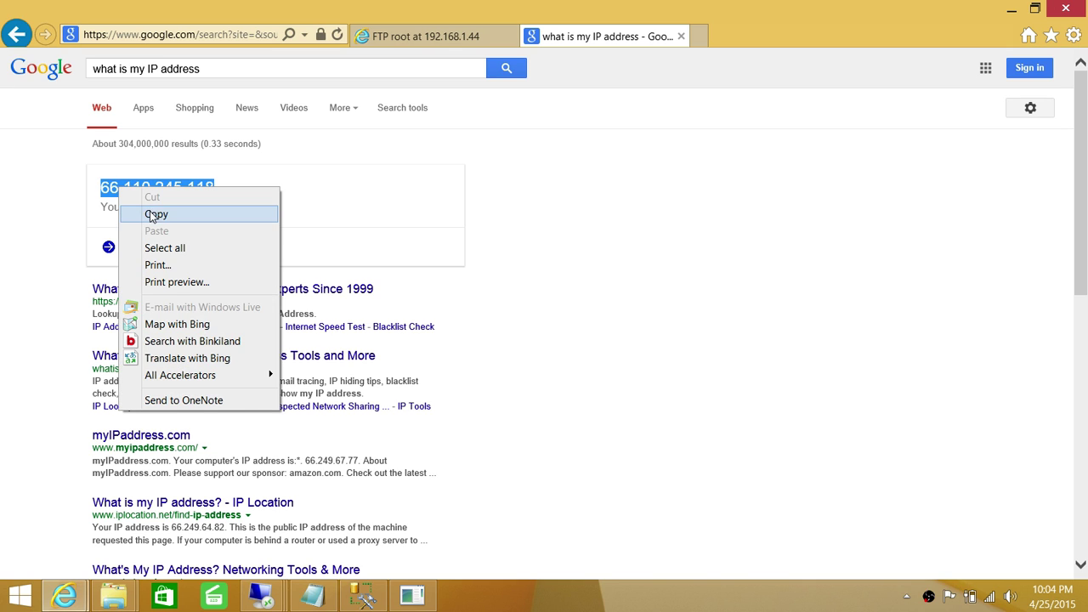
click(156, 215)
click(421, 43)
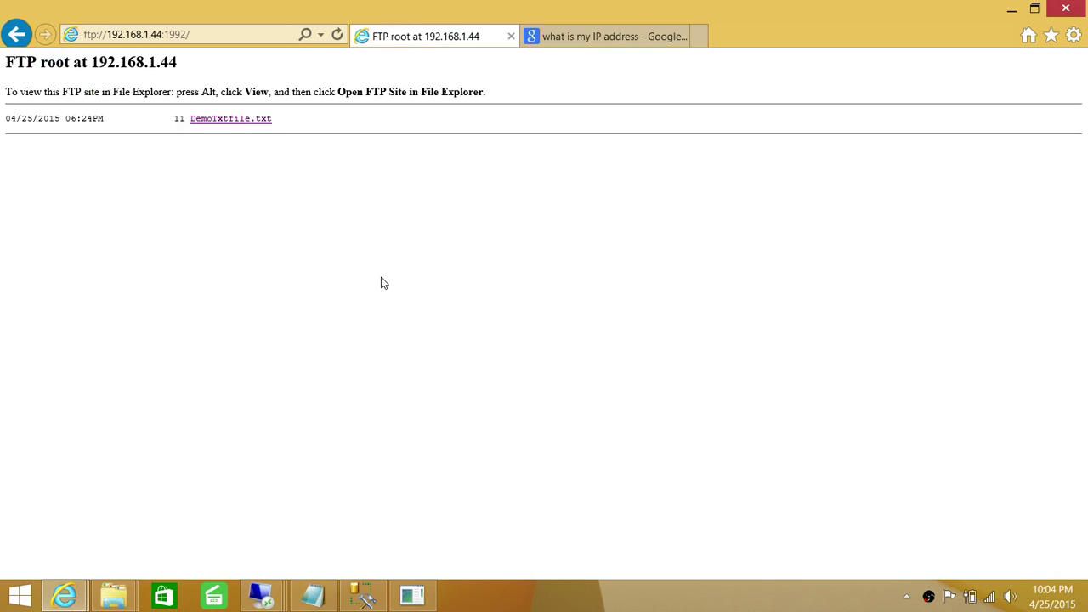
Run 'open 66.110.245.118 1992' in ftp.exe, get Connection refused, and recall the command
click(261, 600)
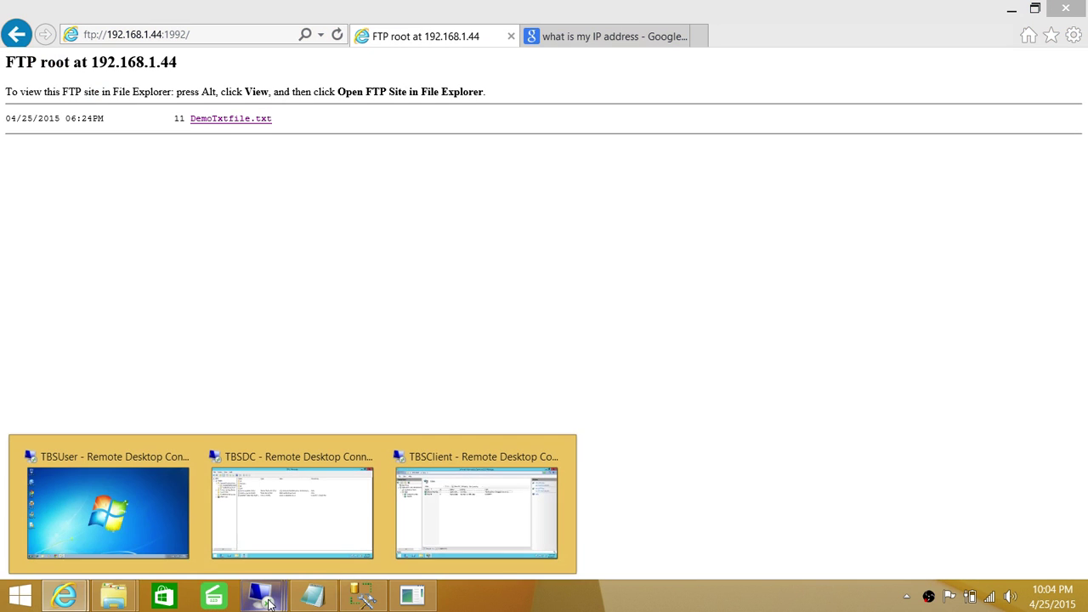
click(412, 597)
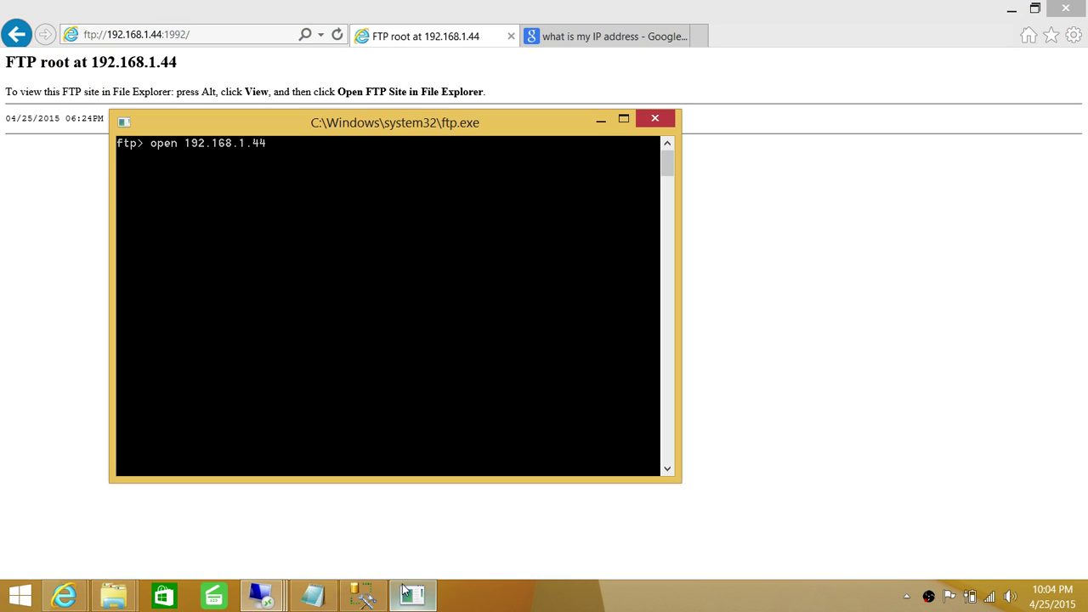
key(BackSpace)
key(BackSpace)
key(BackSpace)
key(BackSpace)
key(BackSpace)
key(BackSpace)
key(BackSpace)
key(BackSpace)
key(BackSpace)
key(BackSpace)
key(BackSpace)
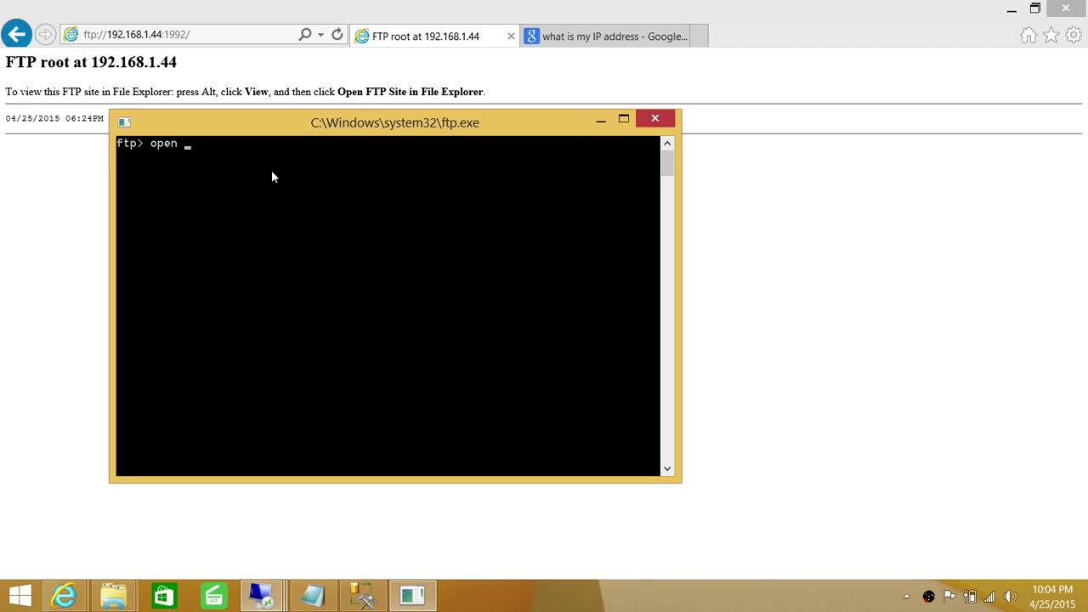
text(66.)
click(582, 36)
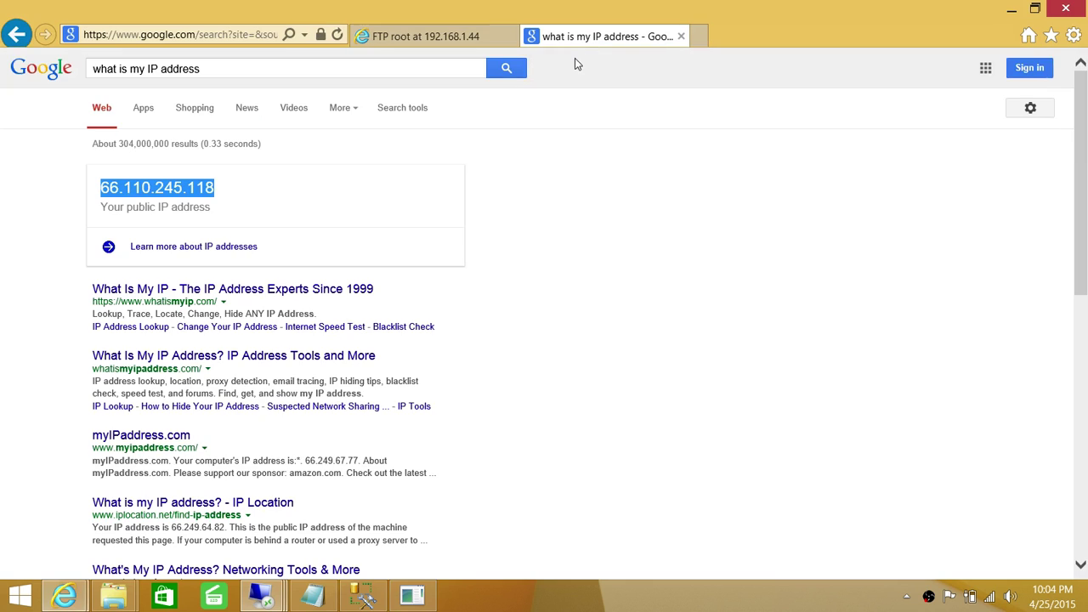
click(413, 595)
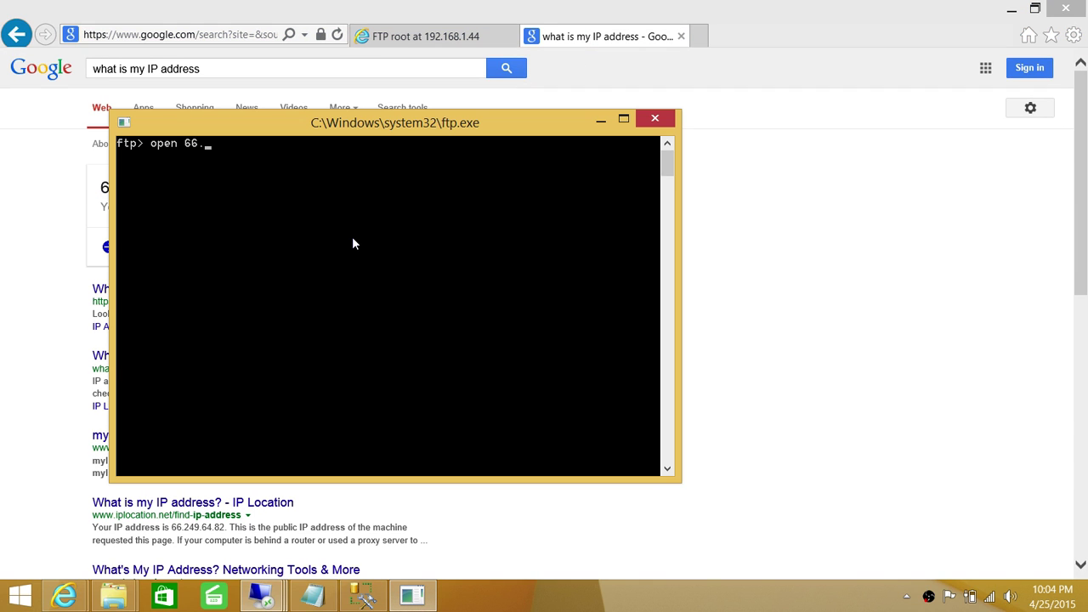
text(110.245.118 1992)
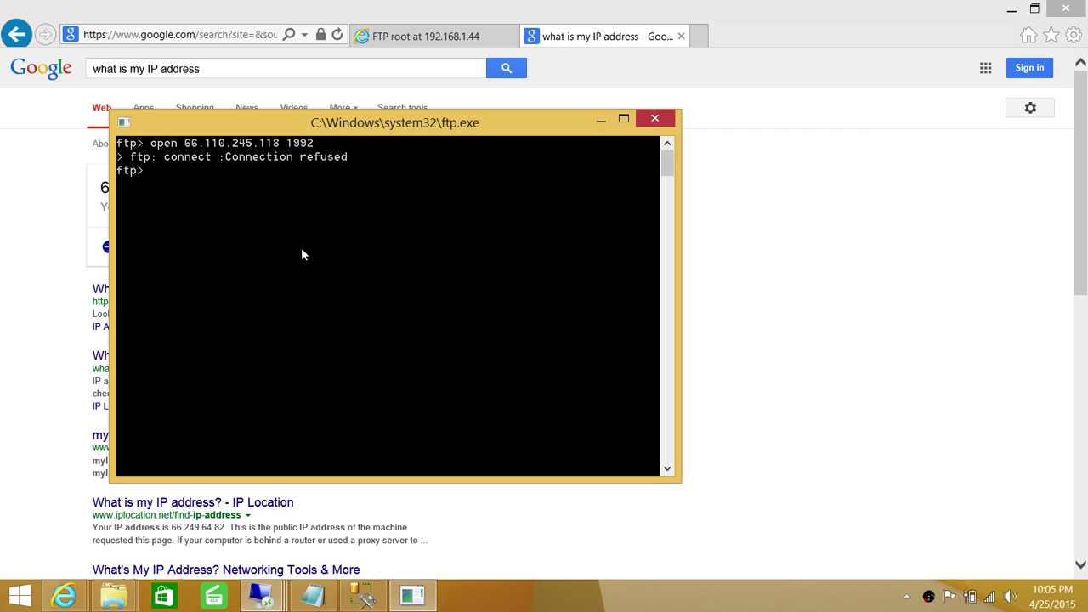
key(Up)
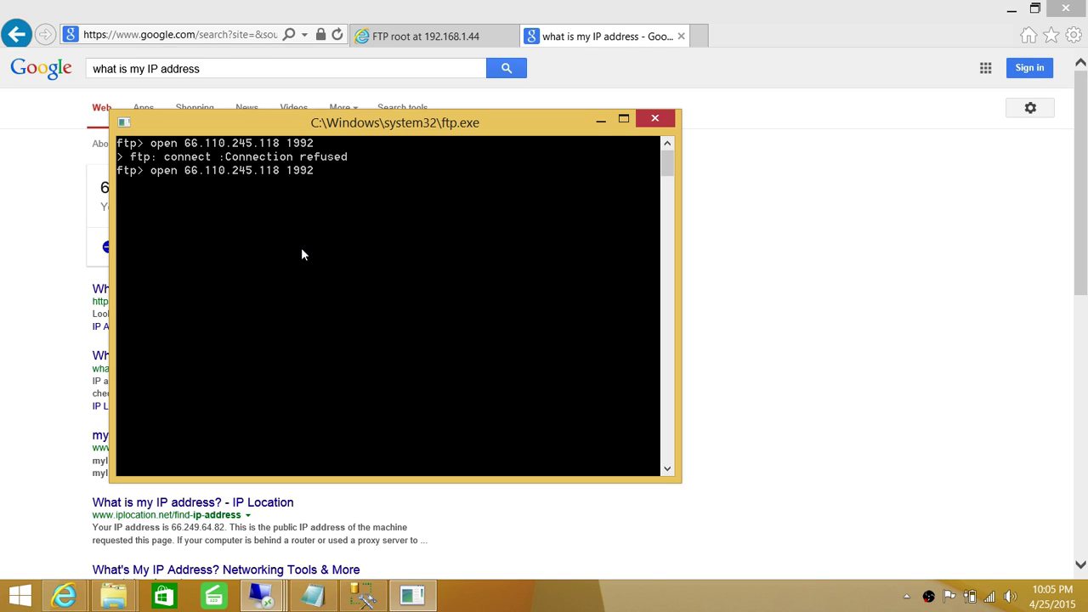
Reissue the recalled open command with address 192.168.1.44 on port 1992 to connect
key(Left)
key(Left)
key(Left)
key(Left)
key(BackSpace)
key(BackSpace)
key(BackSpace)
key(BackSpace)
key(BackSpace)
key(BackSpace)
key(BackSpace)
key(BackSpace)
key(BackSpace)
key(BackSpace)
key(BackSpace)
key(BackSpace)
key(BackSpace)
key(BackSpace)
key(BackSpace)
text(192)
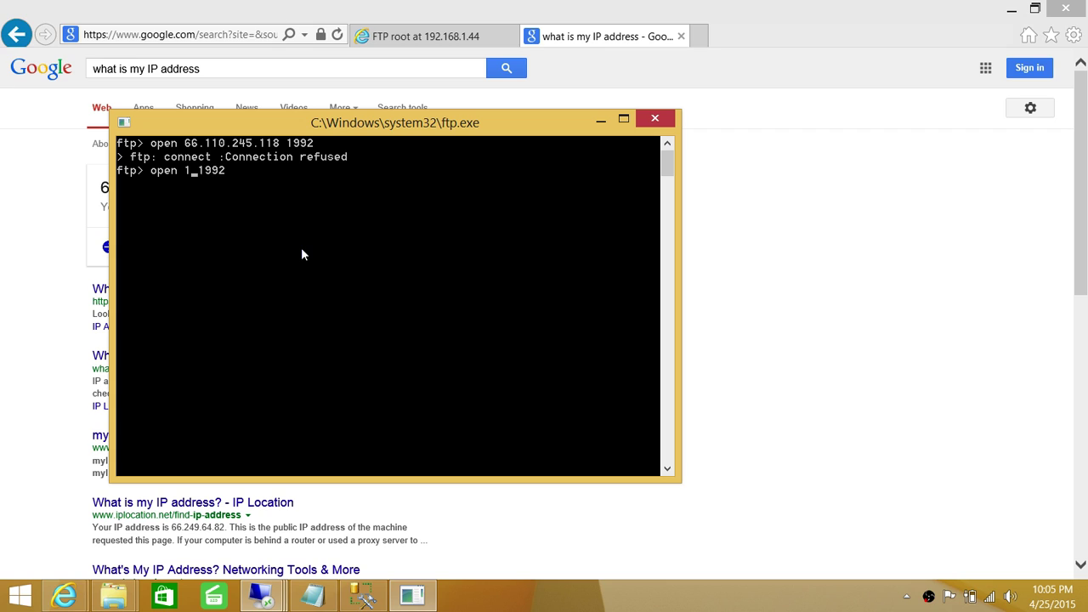
text(.168.1.44)
key(Return)
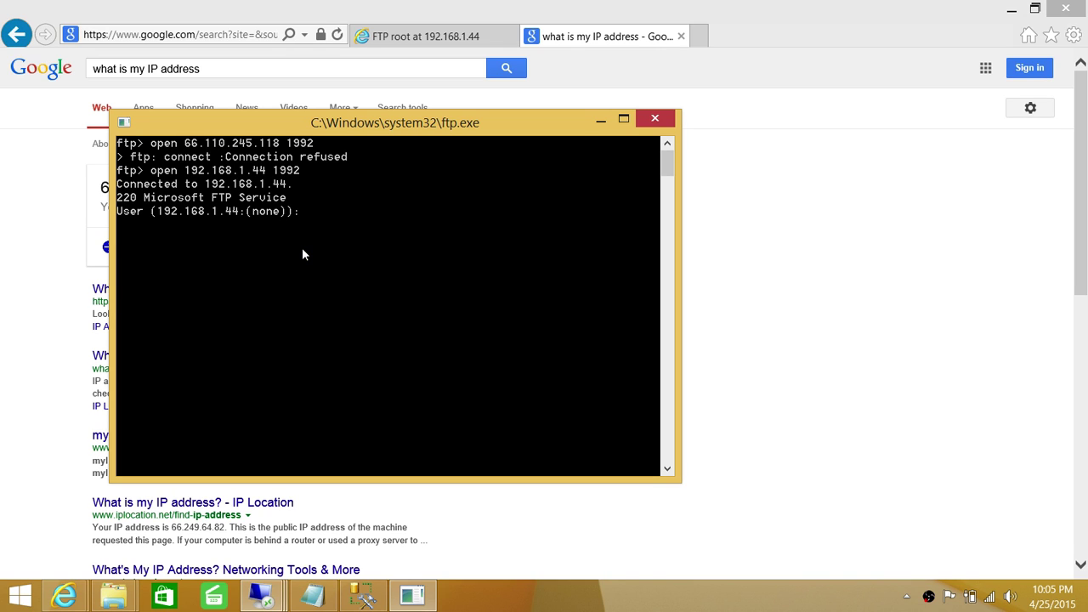
Log in as FTPUser with the account password, reaching 230 User logged in
text(FTPUser)
key(Return)
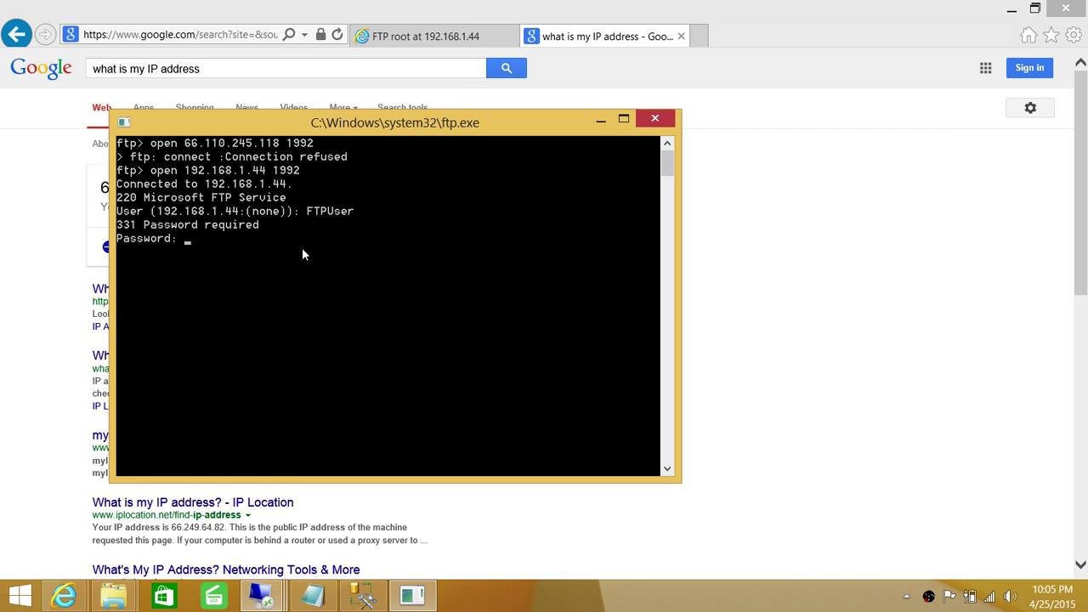
key(Return)
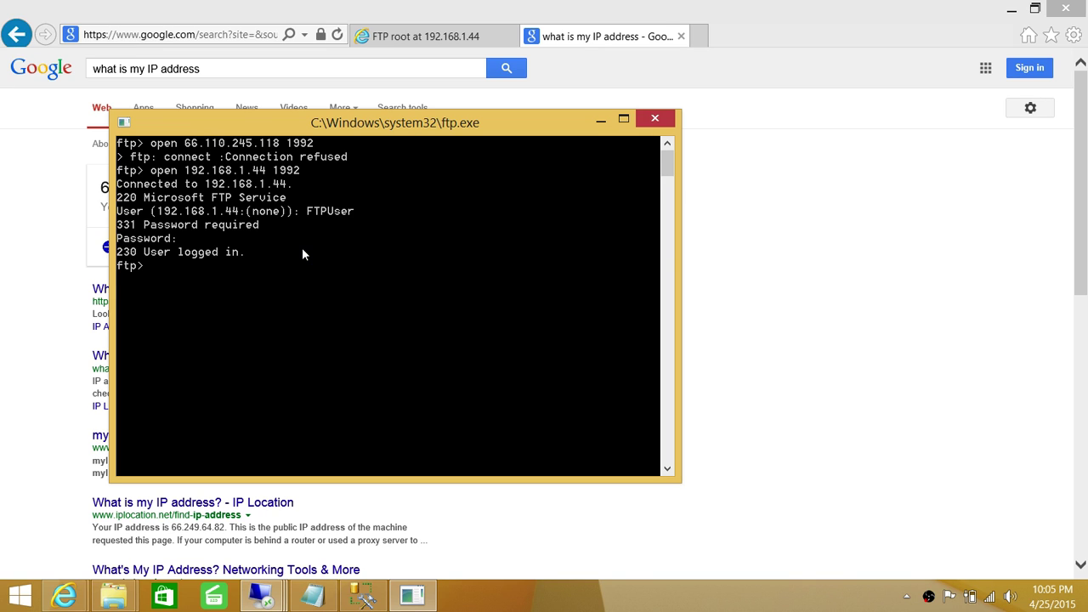
click(541, 599)
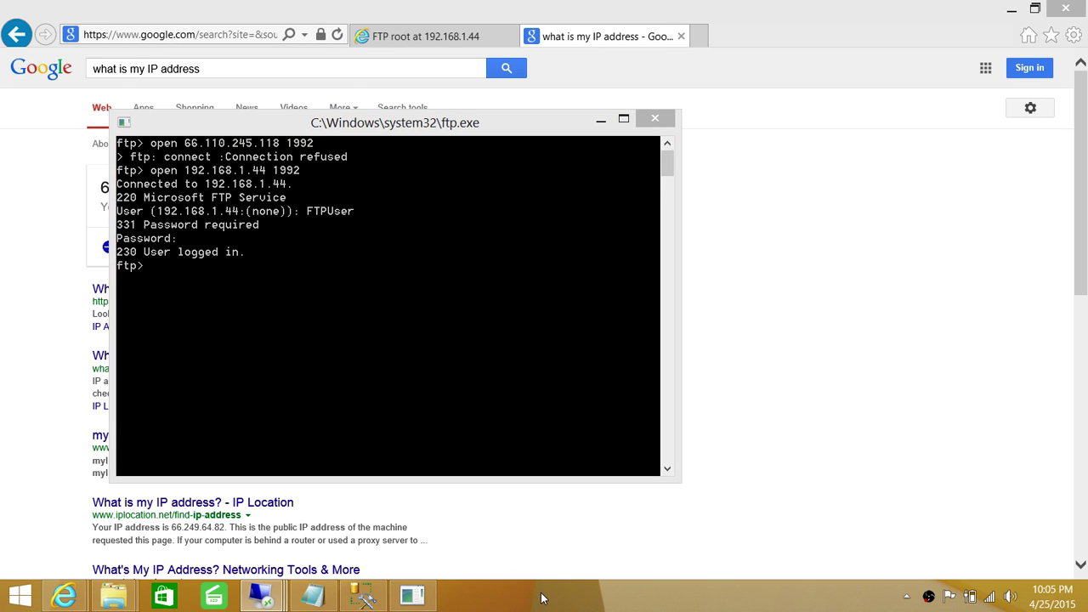